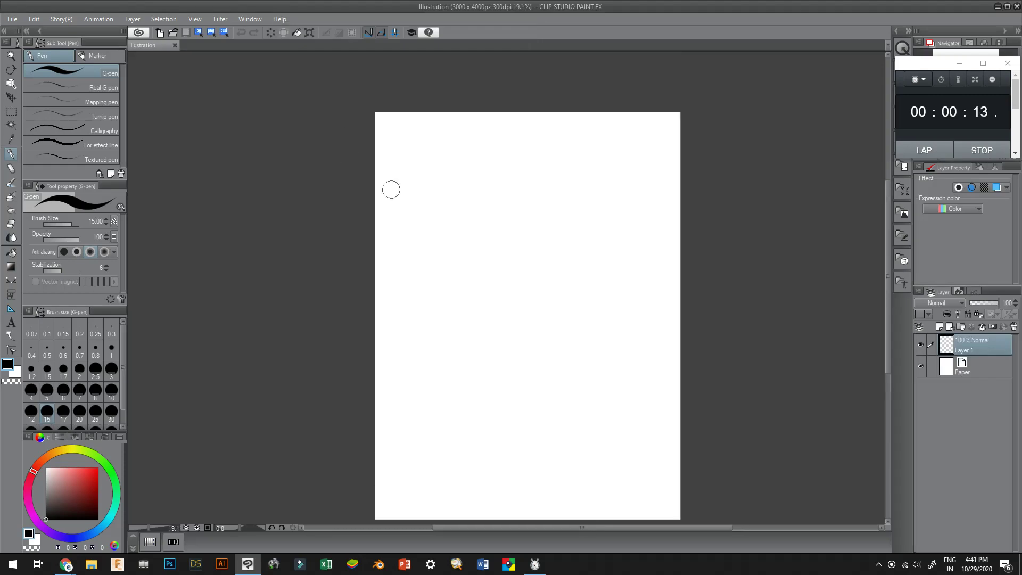
Select the G-pen and reduce its brush size for sketching on Layer 1
{"action": "key", "text": "p"}
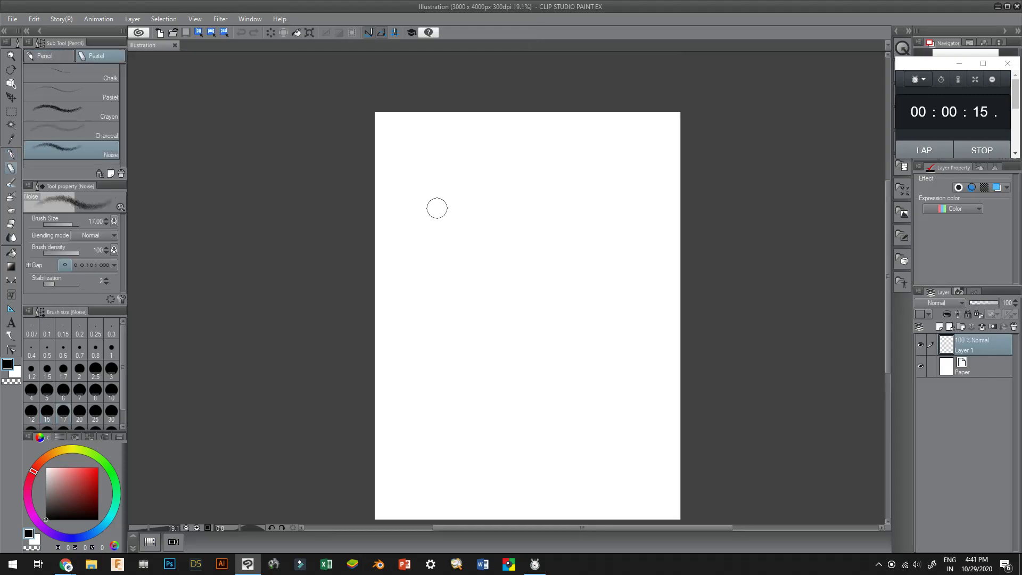
{"action": "key", "text": "p"}
{"action": "key", "text": "["}
{"action": "key", "text": "["}
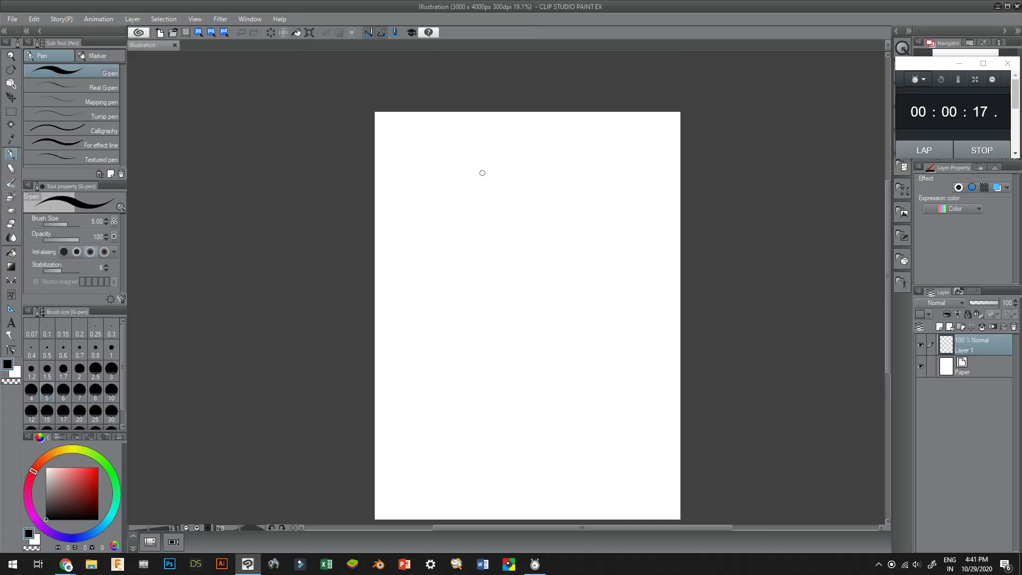
{"action": "key", "text": "]"}
{"action": "key", "text": "]"}
{"action": "key", "text": "]"}
{"action": "key", "text": "bracketleft"}
{"action": "key", "text": "bracketleft"}
{"action": "key", "text": "bracketleft"}
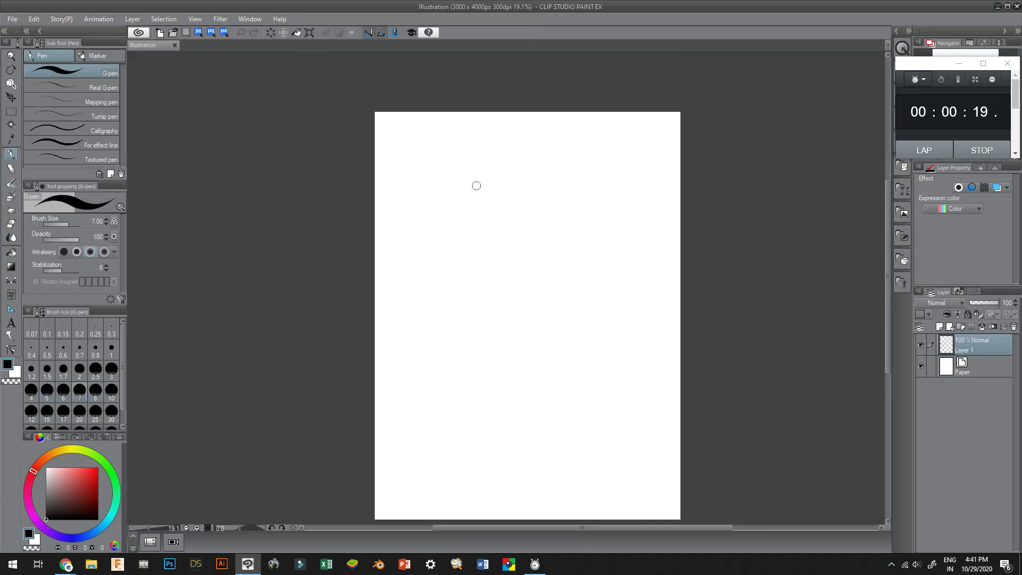
Set the G-pen brush size to 3, trying curved test strokes on the page and undoing them
{"action": "left_click_drag", "start_coordinate": [452, 187], "coordinate": [586, 165]}
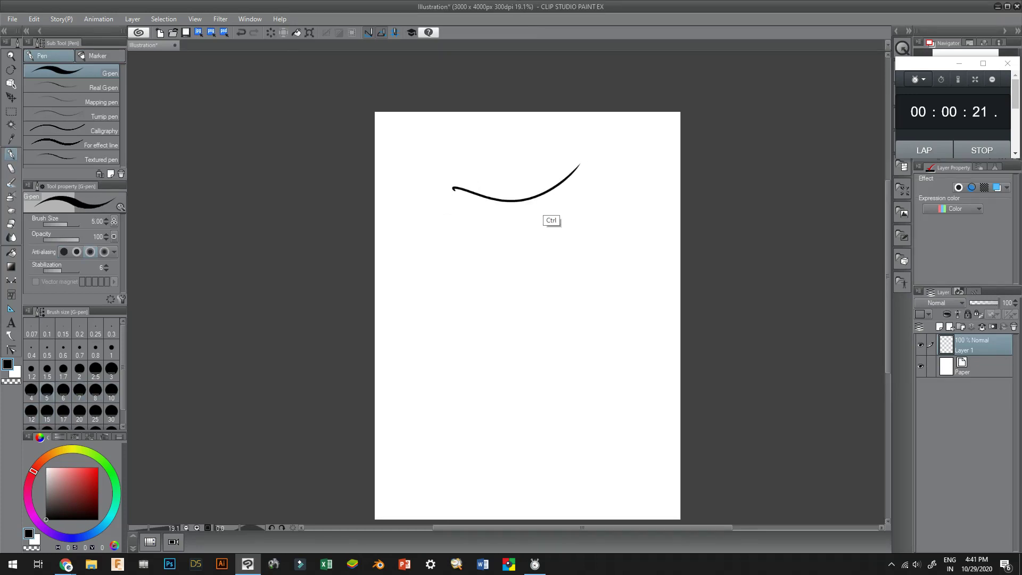
{"action": "key", "text": "ctrl+z"}
{"action": "key", "text": "bracketleft"}
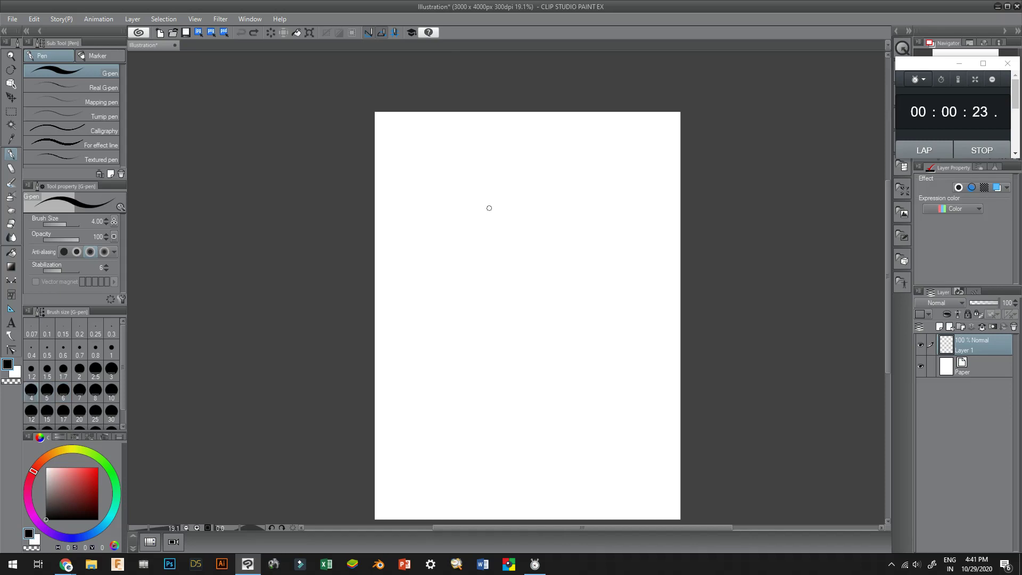
{"action": "left_click", "coordinate": [479, 173]}
{"action": "key", "text": "ctrl+z"}
{"action": "key", "text": "bracketleft"}
{"action": "left_click_drag", "start_coordinate": [474, 169], "coordinate": [505, 233]}
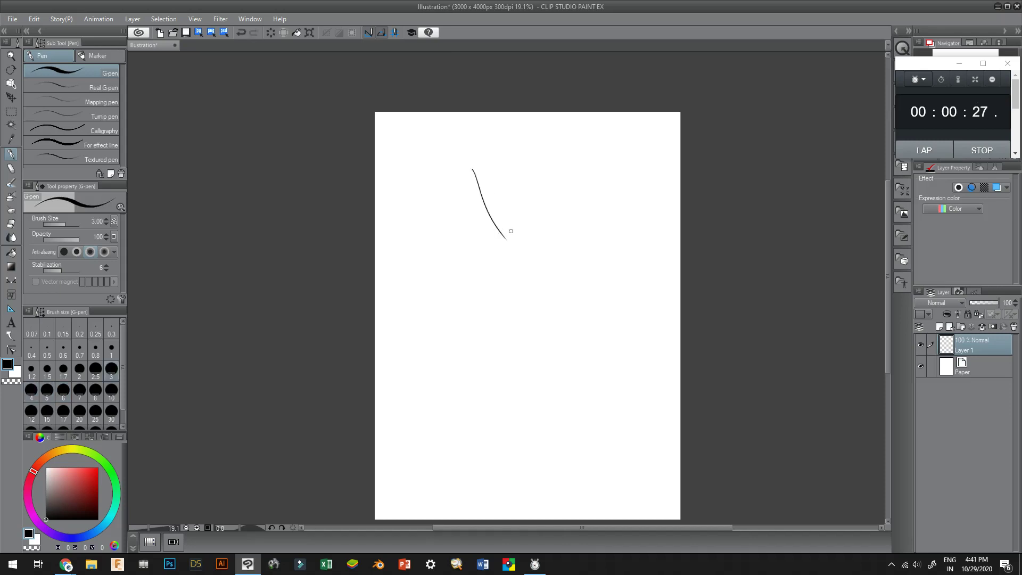
{"action": "key", "text": "ctrl+z"}
Sketch the oval face and the loose, flaring hair of a figure in the upper part of the page
{"action": "mouse_move", "coordinate": [475, 175]}
{"action": "left_mouse_down"}
{"action": "mouse_move", "coordinate": [493, 235]}
{"action": "mouse_move", "coordinate": [519, 226]}
{"action": "mouse_move", "coordinate": [527, 169]}
{"action": "mouse_move", "coordinate": [524, 219]}
{"action": "left_mouse_up"}
{"action": "left_click_drag", "start_coordinate": [531, 180], "coordinate": [536, 221]}
{"action": "left_click_drag", "start_coordinate": [482, 189], "coordinate": [496, 223]}
{"action": "mouse_move", "coordinate": [478, 160]}
{"action": "left_mouse_down"}
{"action": "mouse_move", "coordinate": [456, 157]}
{"action": "mouse_move", "coordinate": [463, 179]}
{"action": "mouse_move", "coordinate": [463, 148]}
{"action": "mouse_move", "coordinate": [466, 201]}
{"action": "mouse_move", "coordinate": [452, 210]}
{"action": "mouse_move", "coordinate": [463, 184]}
{"action": "mouse_move", "coordinate": [450, 214]}
{"action": "left_mouse_up"}
{"action": "mouse_move", "coordinate": [478, 147]}
{"action": "left_mouse_down"}
{"action": "mouse_move", "coordinate": [494, 137]}
{"action": "mouse_move", "coordinate": [539, 165]}
{"action": "mouse_move", "coordinate": [547, 195]}
{"action": "left_mouse_up"}
{"action": "left_click_drag", "start_coordinate": [548, 199], "coordinate": [575, 212]}
{"action": "left_click_drag", "start_coordinate": [555, 216], "coordinate": [569, 222]}
Sketch the neck, rounded shoulders and a torso tapering to the waist below the head
{"action": "mouse_move", "coordinate": [557, 223]}
{"action": "left_mouse_down"}
{"action": "mouse_move", "coordinate": [565, 232]}
{"action": "mouse_move", "coordinate": [508, 240]}
{"action": "mouse_move", "coordinate": [506, 254]}
{"action": "mouse_move", "coordinate": [521, 245]}
{"action": "mouse_move", "coordinate": [500, 249]}
{"action": "mouse_move", "coordinate": [474, 286]}
{"action": "mouse_move", "coordinate": [541, 253]}
{"action": "left_mouse_up"}
{"action": "left_click_drag", "start_coordinate": [522, 259], "coordinate": [544, 280]}
{"action": "left_click_drag", "start_coordinate": [473, 265], "coordinate": [494, 321]}
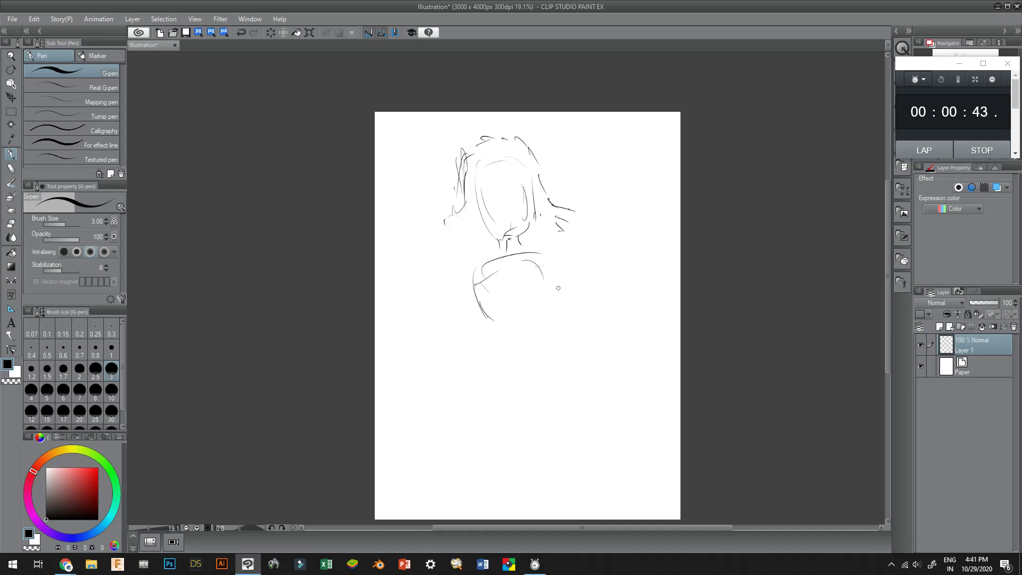
{"action": "mouse_move", "coordinate": [543, 255]}
{"action": "left_mouse_down"}
{"action": "mouse_move", "coordinate": [549, 268]}
{"action": "mouse_move", "coordinate": [533, 325]}
{"action": "mouse_move", "coordinate": [512, 342]}
{"action": "mouse_move", "coordinate": [488, 334]}
{"action": "mouse_move", "coordinate": [511, 350]}
{"action": "mouse_move", "coordinate": [531, 340]}
{"action": "mouse_move", "coordinate": [487, 346]}
{"action": "left_mouse_up"}
{"action": "mouse_move", "coordinate": [483, 353]}
{"action": "left_mouse_down"}
{"action": "mouse_move", "coordinate": [522, 357]}
{"action": "mouse_move", "coordinate": [541, 312]}
{"action": "left_mouse_up"}
{"action": "left_click_drag", "start_coordinate": [547, 257], "coordinate": [573, 281]}
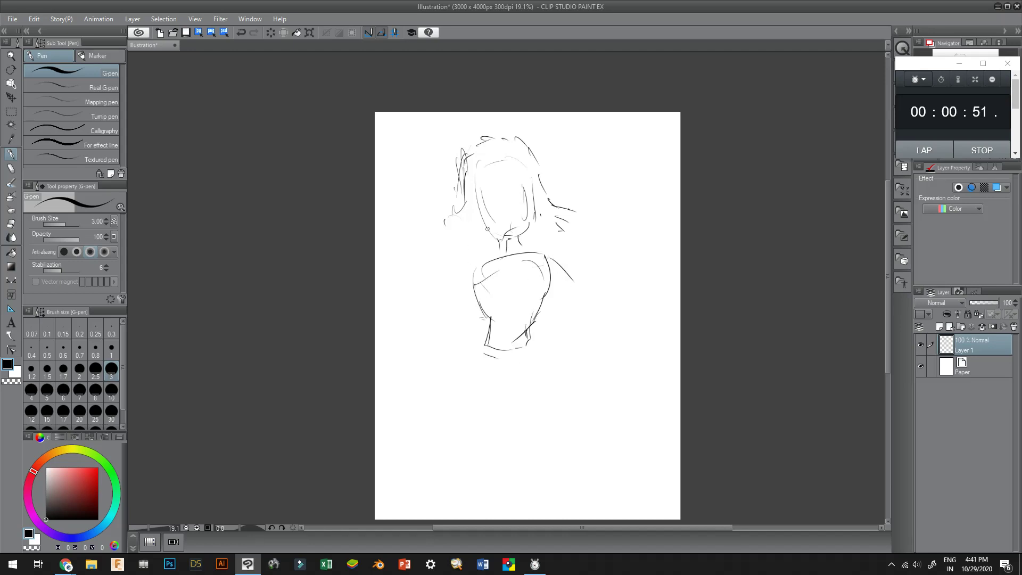
Sketch a slanted flute-like rod across the chin and the bent left-hand arm raised to hold it
{"action": "mouse_move", "coordinate": [447, 240]}
{"action": "left_mouse_down"}
{"action": "mouse_move", "coordinate": [488, 229]}
{"action": "mouse_move", "coordinate": [451, 242]}
{"action": "mouse_move", "coordinate": [453, 234]}
{"action": "mouse_move", "coordinate": [543, 213]}
{"action": "left_mouse_up"}
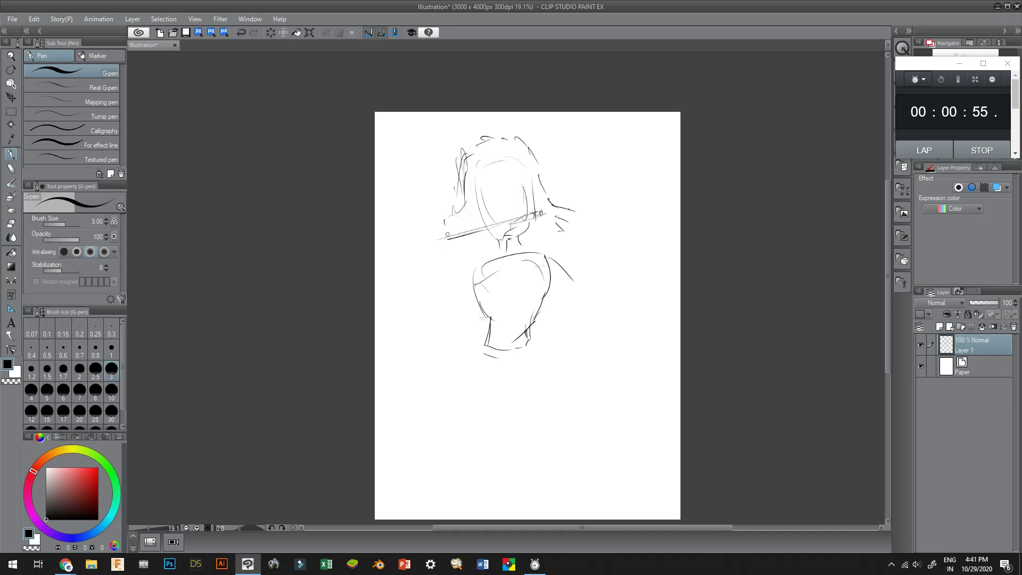
{"action": "mouse_move", "coordinate": [441, 243]}
{"action": "left_mouse_down"}
{"action": "mouse_move", "coordinate": [445, 275]}
{"action": "mouse_move", "coordinate": [427, 239]}
{"action": "mouse_move", "coordinate": [442, 260]}
{"action": "mouse_move", "coordinate": [441, 247]}
{"action": "mouse_move", "coordinate": [436, 298]}
{"action": "mouse_move", "coordinate": [450, 313]}
{"action": "mouse_move", "coordinate": [448, 245]}
{"action": "mouse_move", "coordinate": [455, 284]}
{"action": "mouse_move", "coordinate": [473, 268]}
{"action": "left_mouse_up"}
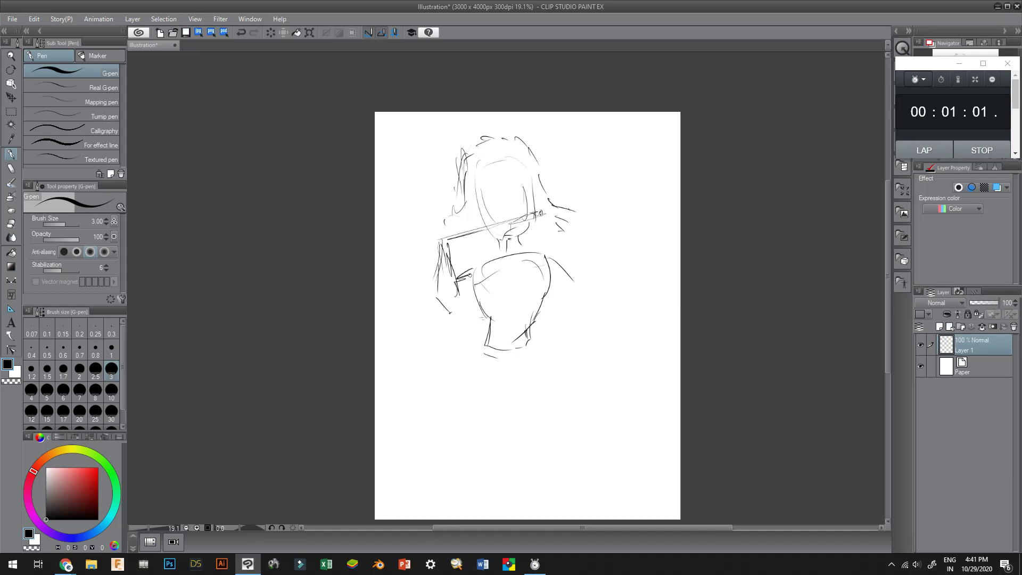
{"action": "mouse_move", "coordinate": [457, 310]}
{"action": "left_mouse_down"}
{"action": "mouse_move", "coordinate": [476, 294]}
{"action": "mouse_move", "coordinate": [457, 308]}
{"action": "left_mouse_up"}
{"action": "mouse_move", "coordinate": [505, 231]}
{"action": "left_mouse_down"}
{"action": "mouse_move", "coordinate": [445, 274]}
{"action": "mouse_move", "coordinate": [438, 293]}
{"action": "mouse_move", "coordinate": [477, 272]}
{"action": "mouse_move", "coordinate": [474, 286]}
{"action": "mouse_move", "coordinate": [506, 227]}
{"action": "mouse_move", "coordinate": [495, 241]}
{"action": "mouse_move", "coordinate": [511, 223]}
{"action": "left_mouse_up"}
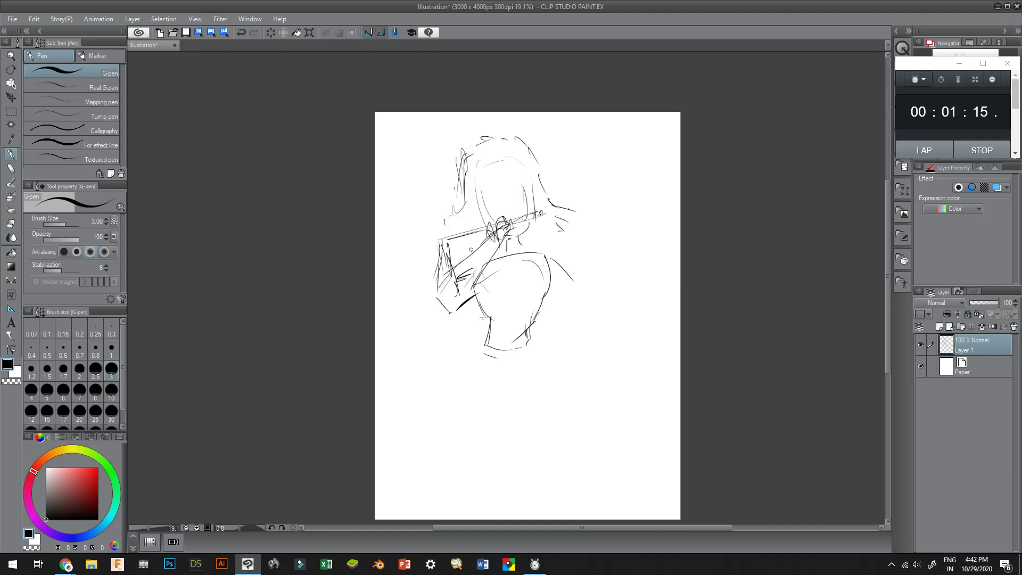
Erase the upper lines of the left-hand arm with a size 8 hard eraser and redraw the raised forearm
{"action": "key", "text": "e"}
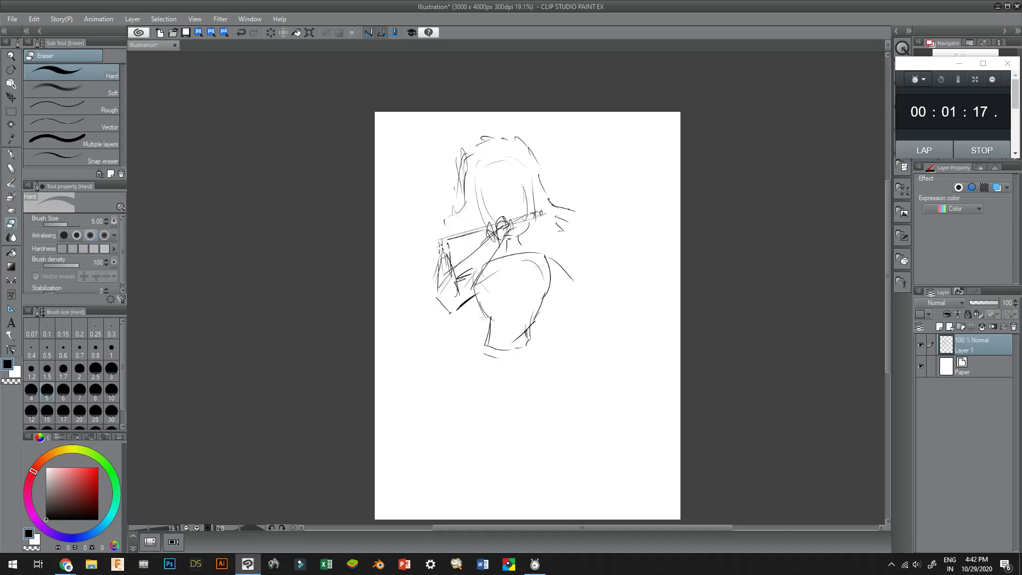
{"action": "key", "text": "bracketright"}
{"action": "mouse_move", "coordinate": [445, 246]}
{"action": "left_mouse_down"}
{"action": "mouse_move", "coordinate": [432, 277]}
{"action": "mouse_move", "coordinate": [450, 240]}
{"action": "mouse_move", "coordinate": [431, 264]}
{"action": "mouse_move", "coordinate": [462, 261]}
{"action": "left_mouse_up"}
{"action": "key", "text": "p"}
{"action": "mouse_move", "coordinate": [537, 231]}
{"action": "left_mouse_down"}
{"action": "mouse_move", "coordinate": [528, 236]}
{"action": "mouse_move", "coordinate": [479, 250]}
{"action": "mouse_move", "coordinate": [472, 231]}
{"action": "mouse_move", "coordinate": [481, 222]}
{"action": "mouse_move", "coordinate": [495, 251]}
{"action": "mouse_move", "coordinate": [490, 242]}
{"action": "mouse_move", "coordinate": [456, 307]}
{"action": "left_mouse_up"}
Sketch the right-hand arm folded up over the chest toward the rod
{"action": "mouse_move", "coordinate": [528, 225]}
{"action": "left_mouse_down"}
{"action": "mouse_move", "coordinate": [537, 261]}
{"action": "mouse_move", "coordinate": [556, 274]}
{"action": "mouse_move", "coordinate": [549, 258]}
{"action": "mouse_move", "coordinate": [548, 292]}
{"action": "mouse_move", "coordinate": [530, 290]}
{"action": "mouse_move", "coordinate": [553, 270]}
{"action": "left_mouse_up"}
{"action": "left_click_drag", "start_coordinate": [533, 225], "coordinate": [512, 299]}
{"action": "left_click_drag", "start_coordinate": [538, 247], "coordinate": [530, 292]}
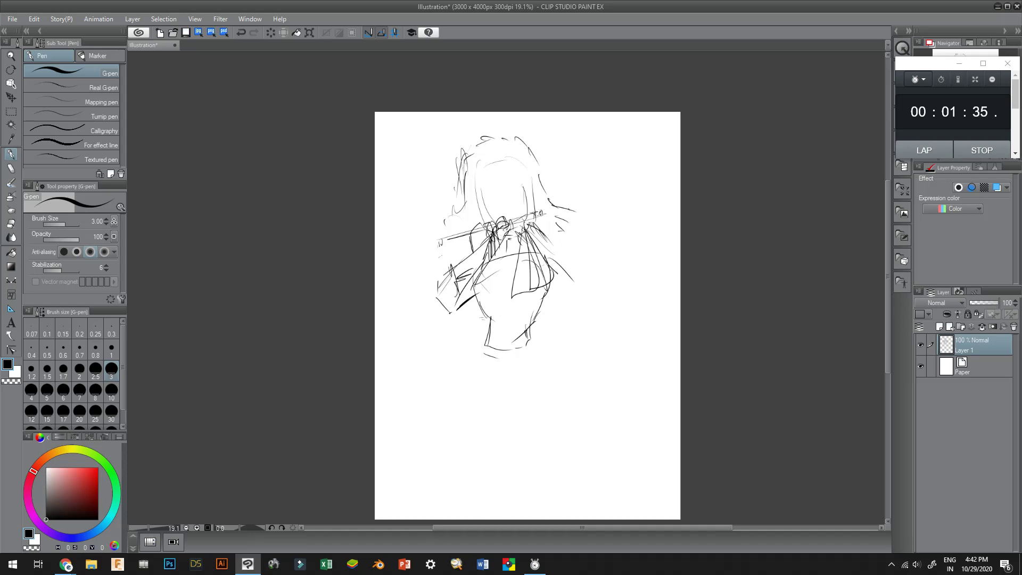
{"action": "left_click_drag", "start_coordinate": [527, 226], "coordinate": [522, 243]}
{"action": "mouse_move", "coordinate": [531, 255]}
{"action": "left_mouse_down"}
{"action": "mouse_move", "coordinate": [535, 290]}
{"action": "mouse_move", "coordinate": [560, 270]}
{"action": "mouse_move", "coordinate": [535, 291]}
{"action": "mouse_move", "coordinate": [560, 261]}
{"action": "left_mouse_up"}
Sketch the hips and both thighs below the waist with the G-pen
{"action": "key", "text": "e"}
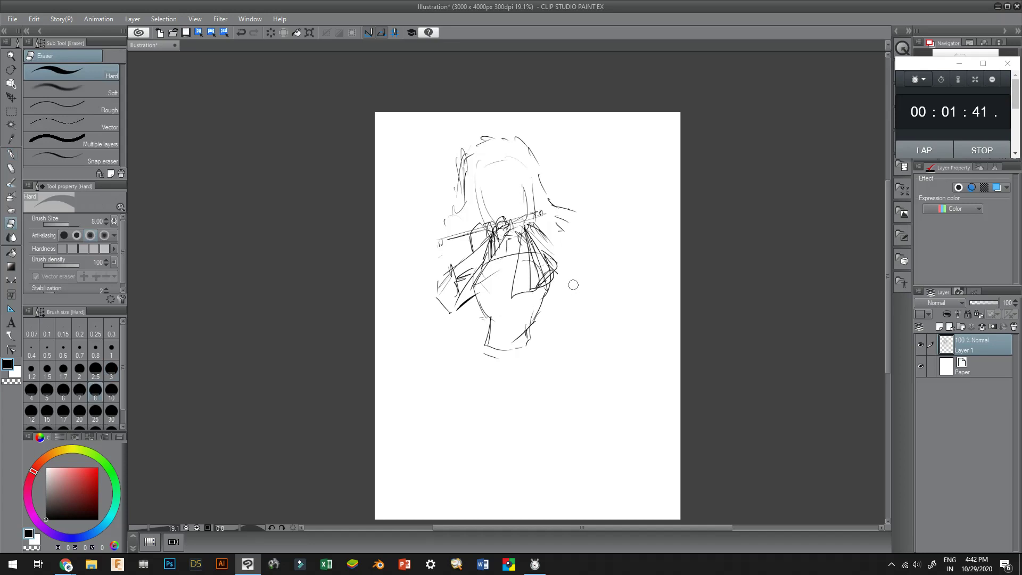
{"action": "key", "text": "p"}
{"action": "mouse_move", "coordinate": [477, 360]}
{"action": "left_mouse_down"}
{"action": "mouse_move", "coordinate": [481, 348]}
{"action": "mouse_move", "coordinate": [486, 411]}
{"action": "mouse_move", "coordinate": [512, 388]}
{"action": "left_mouse_up"}
{"action": "mouse_move", "coordinate": [528, 350]}
{"action": "left_mouse_down"}
{"action": "mouse_move", "coordinate": [556, 412]}
{"action": "mouse_move", "coordinate": [516, 372]}
{"action": "mouse_move", "coordinate": [502, 376]}
{"action": "mouse_move", "coordinate": [503, 398]}
{"action": "mouse_move", "coordinate": [494, 358]}
{"action": "mouse_move", "coordinate": [517, 414]}
{"action": "mouse_move", "coordinate": [534, 410]}
{"action": "mouse_move", "coordinate": [515, 355]}
{"action": "mouse_move", "coordinate": [526, 404]}
{"action": "left_mouse_up"}
{"action": "mouse_move", "coordinate": [492, 400]}
{"action": "left_mouse_down"}
{"action": "mouse_move", "coordinate": [483, 412]}
{"action": "mouse_move", "coordinate": [496, 419]}
{"action": "mouse_move", "coordinate": [494, 441]}
{"action": "mouse_move", "coordinate": [515, 399]}
{"action": "mouse_move", "coordinate": [506, 420]}
{"action": "left_mouse_up"}
{"action": "left_click_drag", "start_coordinate": [535, 401], "coordinate": [553, 422]}
{"action": "mouse_move", "coordinate": [550, 417]}
{"action": "left_mouse_down"}
{"action": "mouse_move", "coordinate": [559, 418]}
{"action": "mouse_move", "coordinate": [553, 423]}
{"action": "left_mouse_up"}
{"action": "left_click_drag", "start_coordinate": [527, 343], "coordinate": [537, 347]}
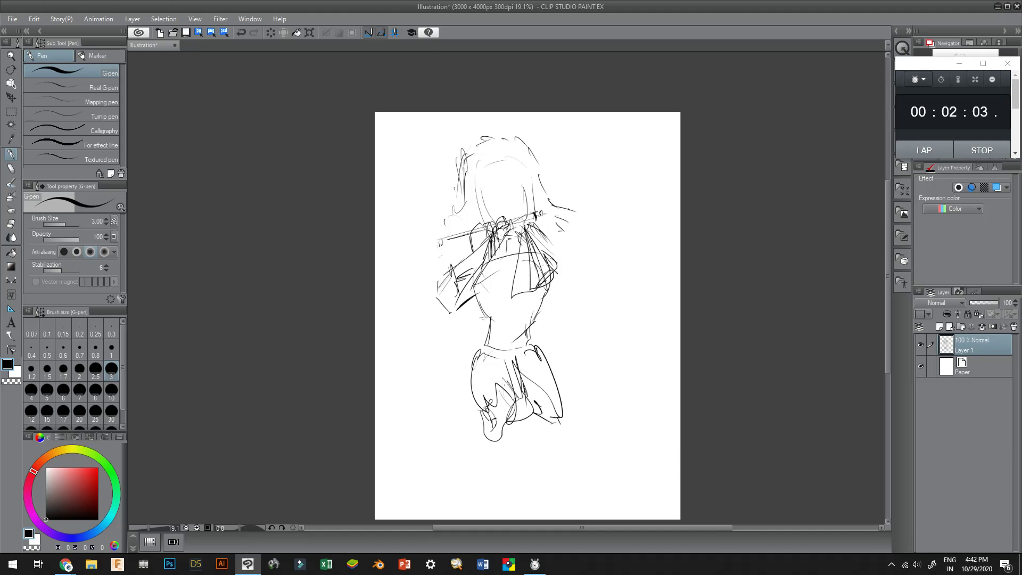
Erase the rough hand on the rod and redraw the left-hand fist gripping it
{"action": "key", "text": "e"}
{"action": "mouse_move", "coordinate": [501, 232]}
{"action": "left_mouse_down"}
{"action": "mouse_move", "coordinate": [488, 265]}
{"action": "mouse_move", "coordinate": [500, 234]}
{"action": "mouse_move", "coordinate": [491, 221]}
{"action": "mouse_move", "coordinate": [532, 216]}
{"action": "mouse_move", "coordinate": [486, 225]}
{"action": "mouse_move", "coordinate": [522, 214]}
{"action": "mouse_move", "coordinate": [531, 234]}
{"action": "mouse_move", "coordinate": [475, 246]}
{"action": "left_mouse_up"}
{"action": "key", "text": "p"}
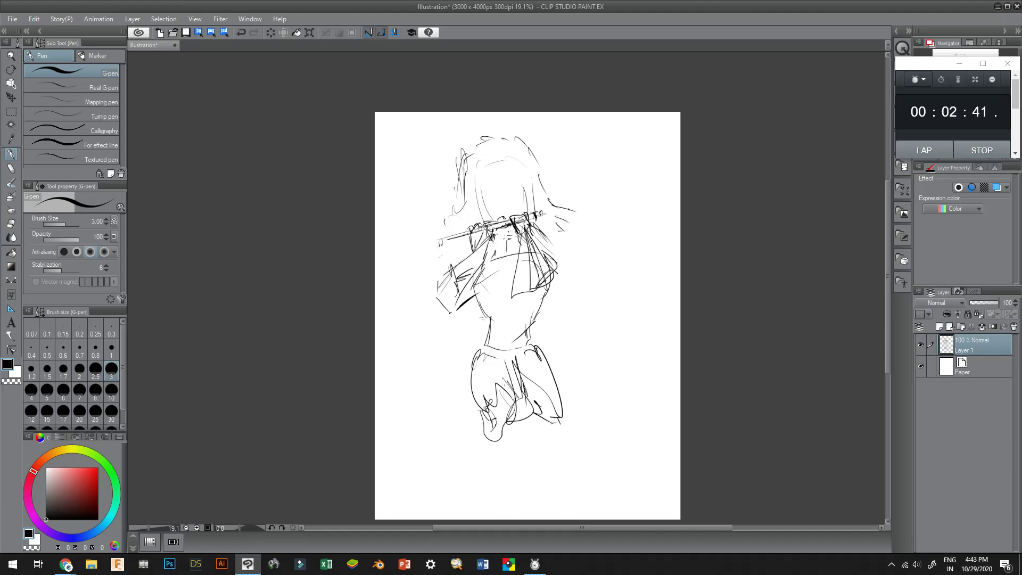
{"action": "mouse_move", "coordinate": [479, 229]}
{"action": "left_mouse_down"}
{"action": "mouse_move", "coordinate": [496, 222]}
{"action": "mouse_move", "coordinate": [469, 230]}
{"action": "mouse_move", "coordinate": [490, 238]}
{"action": "mouse_move", "coordinate": [477, 248]}
{"action": "mouse_move", "coordinate": [477, 269]}
{"action": "mouse_move", "coordinate": [449, 277]}
{"action": "left_mouse_up"}
{"action": "left_click_drag", "start_coordinate": [469, 232], "coordinate": [471, 230]}
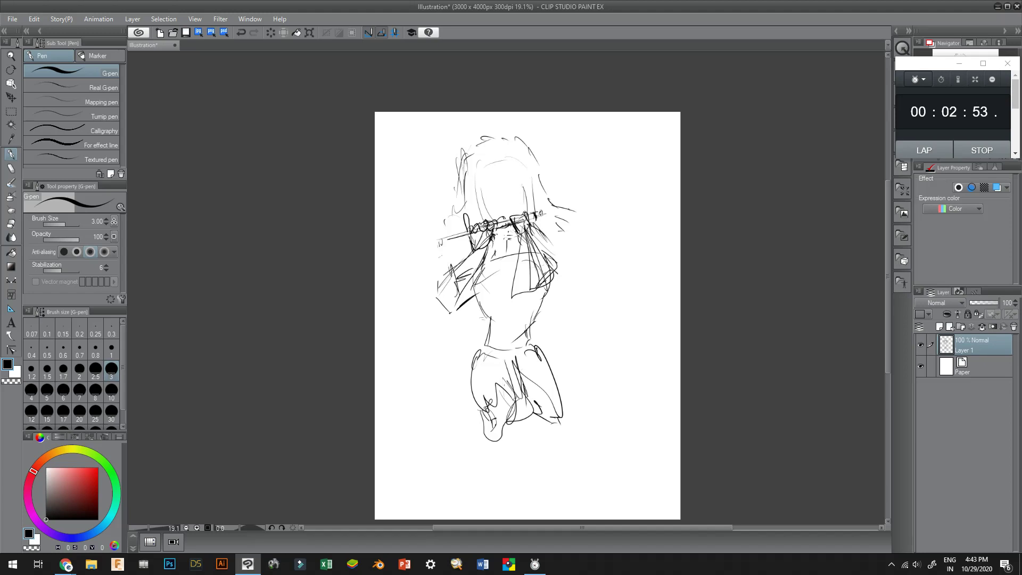
Sketch the other hand's raised finger and dark gripping fingers on the rod below the mouth
{"action": "left_click_drag", "start_coordinate": [525, 201], "coordinate": [523, 215]}
{"action": "left_click_drag", "start_coordinate": [530, 200], "coordinate": [526, 215]}
{"action": "mouse_move", "coordinate": [508, 218]}
{"action": "left_mouse_down"}
{"action": "mouse_move", "coordinate": [513, 231]}
{"action": "mouse_move", "coordinate": [505, 215]}
{"action": "left_mouse_up"}
{"action": "mouse_move", "coordinate": [499, 222]}
{"action": "left_mouse_down"}
{"action": "mouse_move", "coordinate": [507, 237]}
{"action": "mouse_move", "coordinate": [516, 216]}
{"action": "mouse_move", "coordinate": [519, 236]}
{"action": "mouse_move", "coordinate": [527, 222]}
{"action": "mouse_move", "coordinate": [540, 240]}
{"action": "left_mouse_up"}
Erase the messy lines around the left-hand fist and redraw its forearm and elbow with cleaner outlines
{"action": "key", "text": "e"}
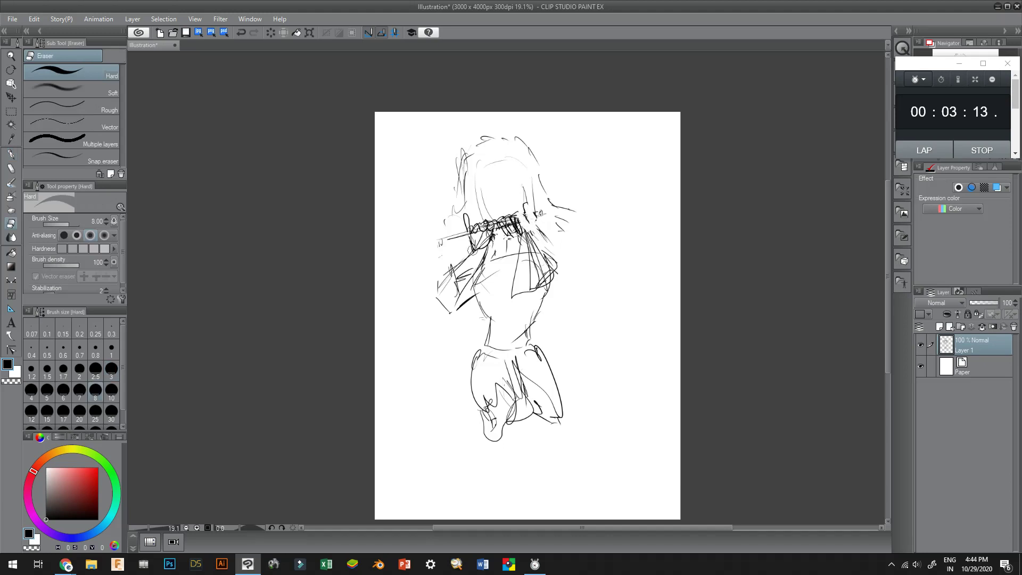
{"action": "mouse_move", "coordinate": [461, 248]}
{"action": "left_mouse_down"}
{"action": "mouse_move", "coordinate": [486, 238]}
{"action": "mouse_move", "coordinate": [471, 272]}
{"action": "mouse_move", "coordinate": [485, 239]}
{"action": "mouse_move", "coordinate": [466, 240]}
{"action": "mouse_move", "coordinate": [493, 233]}
{"action": "mouse_move", "coordinate": [468, 221]}
{"action": "mouse_move", "coordinate": [467, 230]}
{"action": "mouse_move", "coordinate": [468, 212]}
{"action": "mouse_move", "coordinate": [459, 221]}
{"action": "left_mouse_up"}
{"action": "key", "text": "p"}
{"action": "mouse_move", "coordinate": [461, 222]}
{"action": "left_mouse_down"}
{"action": "mouse_move", "coordinate": [466, 234]}
{"action": "mouse_move", "coordinate": [486, 223]}
{"action": "mouse_move", "coordinate": [479, 255]}
{"action": "mouse_move", "coordinate": [442, 285]}
{"action": "left_mouse_up"}
{"action": "mouse_move", "coordinate": [472, 254]}
{"action": "left_mouse_down"}
{"action": "mouse_move", "coordinate": [460, 306]}
{"action": "mouse_move", "coordinate": [443, 323]}
{"action": "left_mouse_up"}
{"action": "mouse_move", "coordinate": [438, 283]}
{"action": "left_mouse_down"}
{"action": "mouse_move", "coordinate": [447, 324]}
{"action": "mouse_move", "coordinate": [472, 299]}
{"action": "left_mouse_up"}
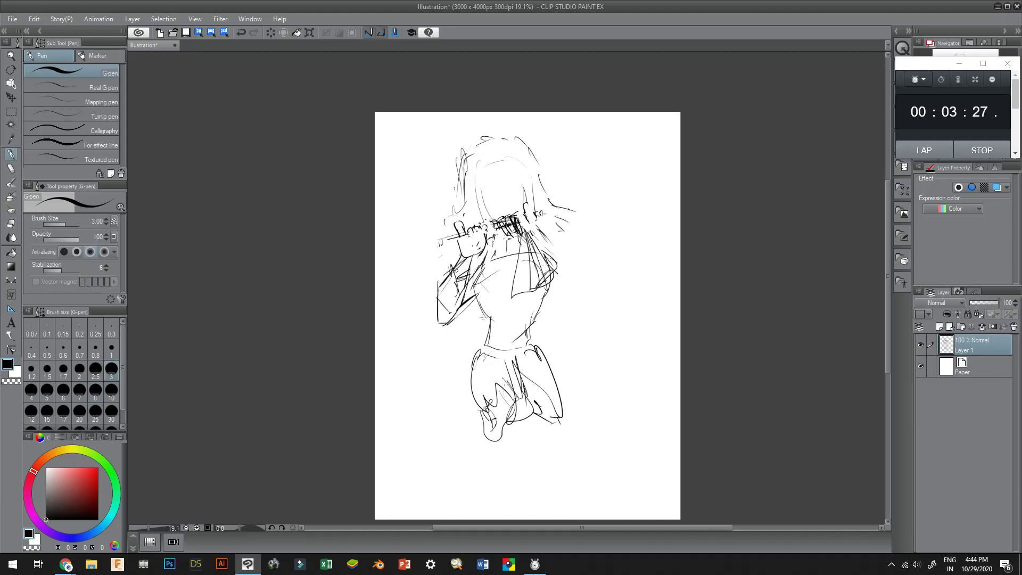
Reinforce the sides of the torso and add the waist contour lines
{"action": "left_click_drag", "start_coordinate": [556, 273], "coordinate": [538, 320]}
{"action": "mouse_move", "coordinate": [469, 293]}
{"action": "left_mouse_down"}
{"action": "mouse_move", "coordinate": [490, 321]}
{"action": "mouse_move", "coordinate": [511, 318]}
{"action": "left_mouse_up"}
{"action": "mouse_move", "coordinate": [541, 308]}
{"action": "left_mouse_down"}
{"action": "mouse_move", "coordinate": [529, 354]}
{"action": "mouse_move", "coordinate": [529, 345]}
{"action": "left_mouse_up"}
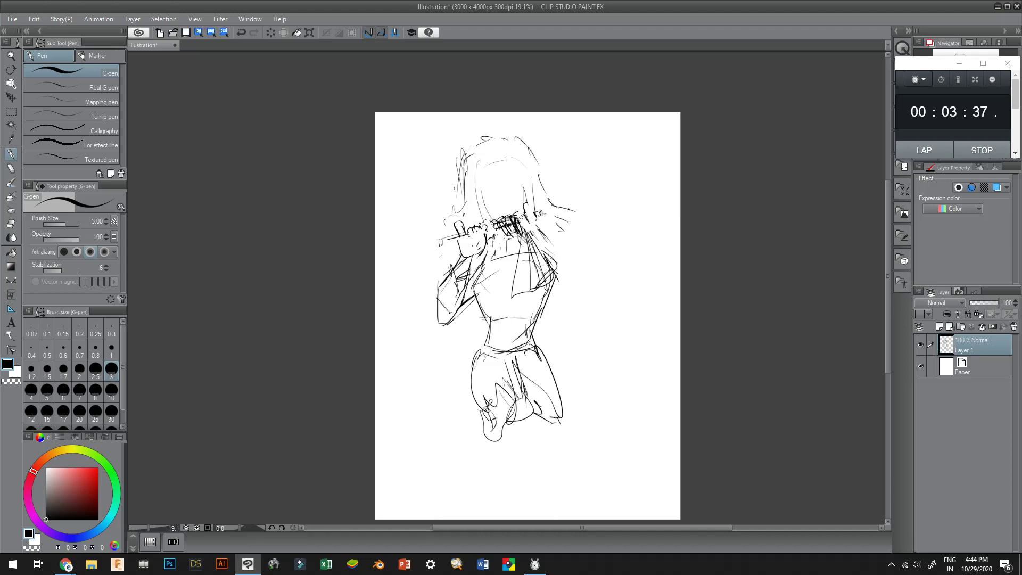
Extend the rod's right-hand end and sketch the eyes, brows and mouth, undoing and redrawing strokes on the face
{"action": "left_click_drag", "start_coordinate": [523, 218], "coordinate": [544, 216]}
{"action": "mouse_move", "coordinate": [496, 213]}
{"action": "left_mouse_down"}
{"action": "mouse_move", "coordinate": [517, 211]}
{"action": "mouse_move", "coordinate": [503, 192]}
{"action": "mouse_move", "coordinate": [519, 187]}
{"action": "left_mouse_up"}
{"action": "key", "text": "ctrl+z"}
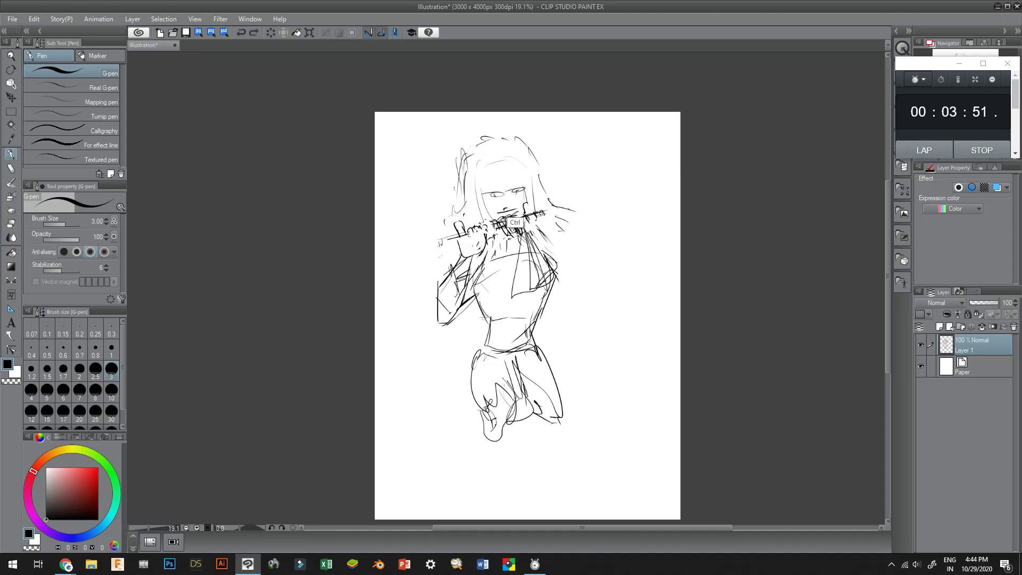
{"action": "key", "text": "ctrl+z"}
{"action": "mouse_move", "coordinate": [509, 192]}
{"action": "left_mouse_down"}
{"action": "mouse_move", "coordinate": [524, 179]}
{"action": "mouse_move", "coordinate": [503, 189]}
{"action": "left_mouse_up"}
{"action": "mouse_move", "coordinate": [484, 147]}
{"action": "left_mouse_down"}
{"action": "mouse_move", "coordinate": [481, 128]}
{"action": "mouse_move", "coordinate": [506, 139]}
{"action": "mouse_move", "coordinate": [477, 147]}
{"action": "left_mouse_up"}
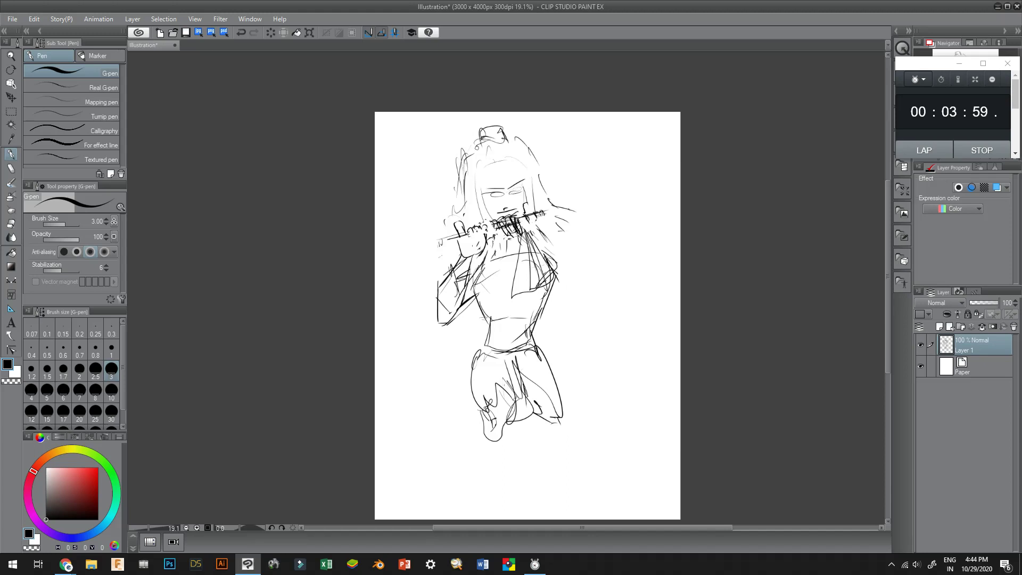
{"action": "key", "text": "ctrl"}
{"action": "key", "text": "ctrl+z"}
{"action": "key", "text": "ctrl+z"}
{"action": "key", "text": "ctrl+z"}
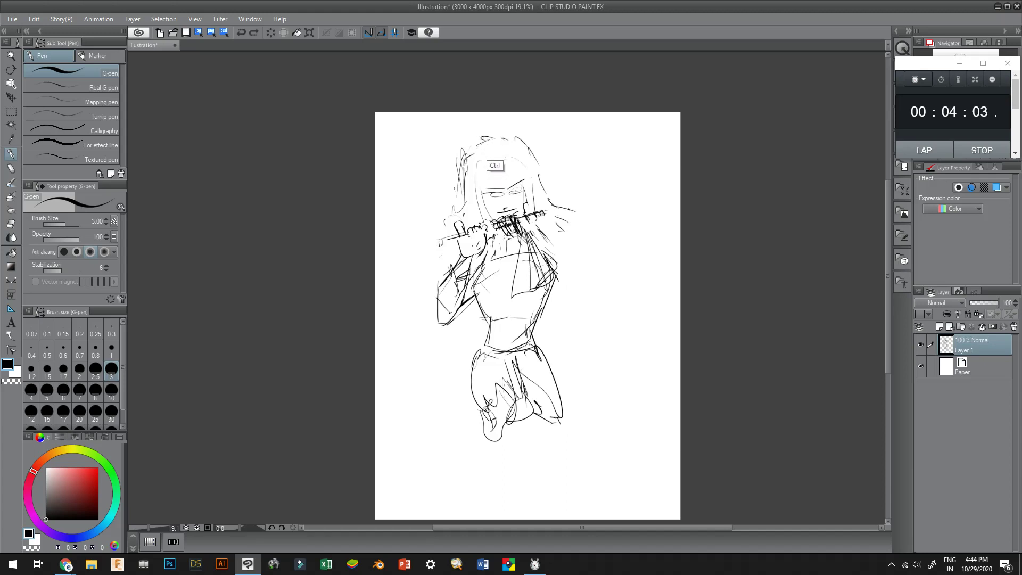
{"action": "left_click_drag", "start_coordinate": [507, 413], "coordinate": [515, 419]}
{"action": "scroll", "coordinate": [542, 328], "scroll_direction": "down", "scroll_amount": 2}
{"action": "scroll", "coordinate": [508, 410], "scroll_direction": "up", "scroll_amount": 1}
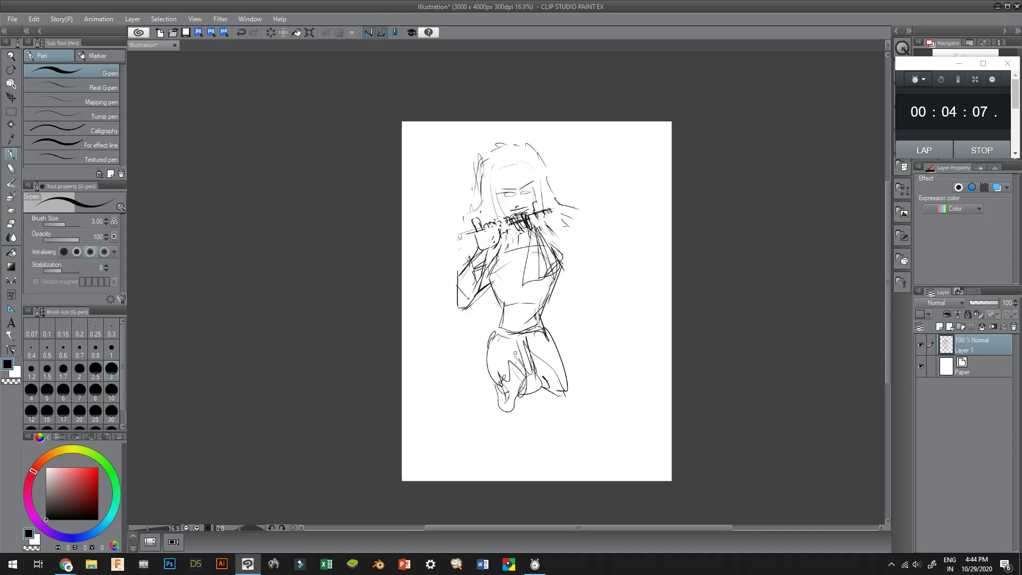
{"action": "key", "text": "ctrl+t"}
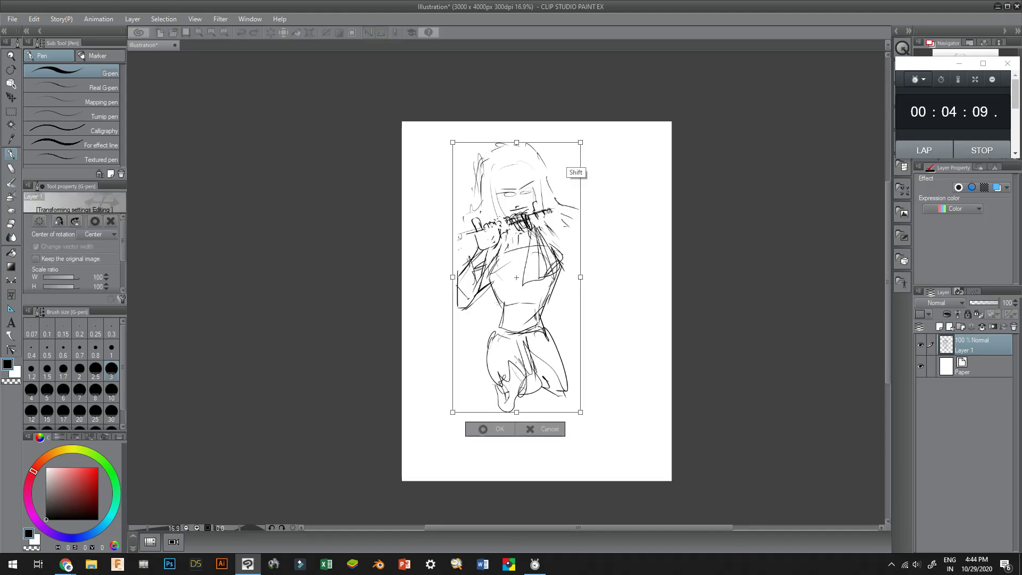
{"action": "left_click_drag", "start_coordinate": [581, 142], "coordinate": [531, 244]}
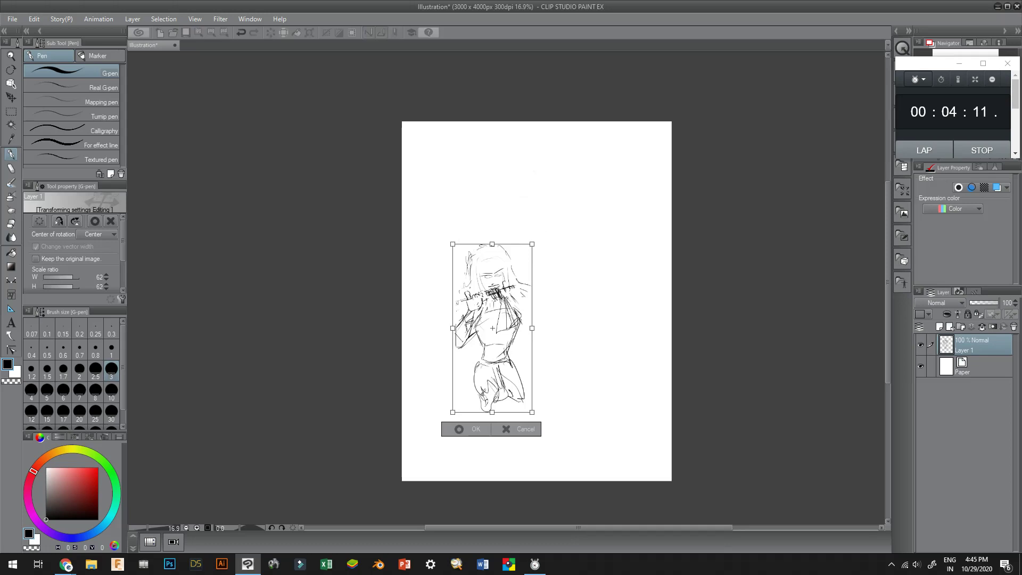
{"action": "left_click_drag", "start_coordinate": [492, 328], "coordinate": [524, 253]}
{"action": "left_click_drag", "start_coordinate": [573, 162], "coordinate": [552, 154]}
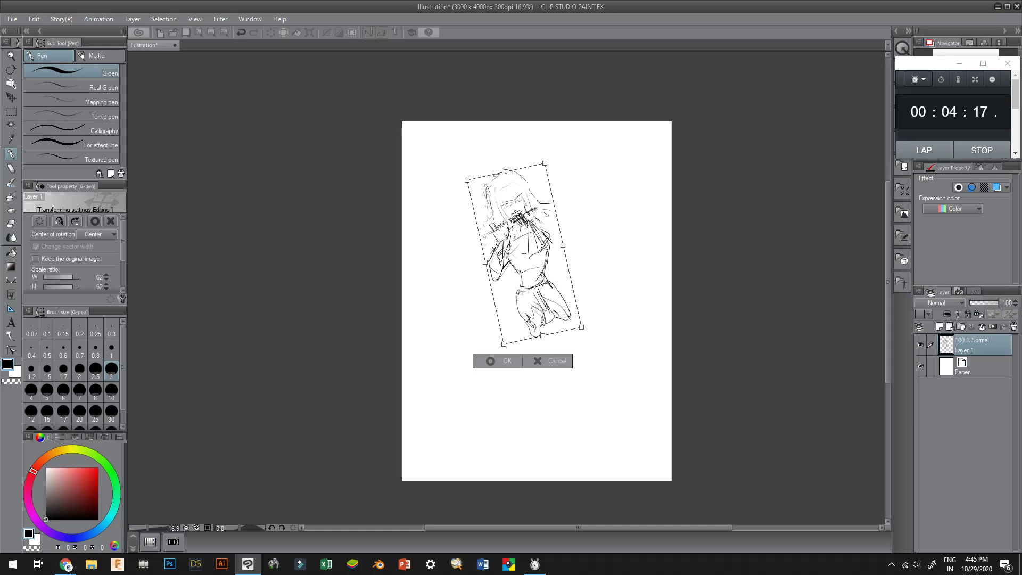
{"action": "key", "text": "Escape"}
Scale the whole sketch down to 66% and centre it in the upper half of the page
{"action": "key", "text": "ctrl+t"}
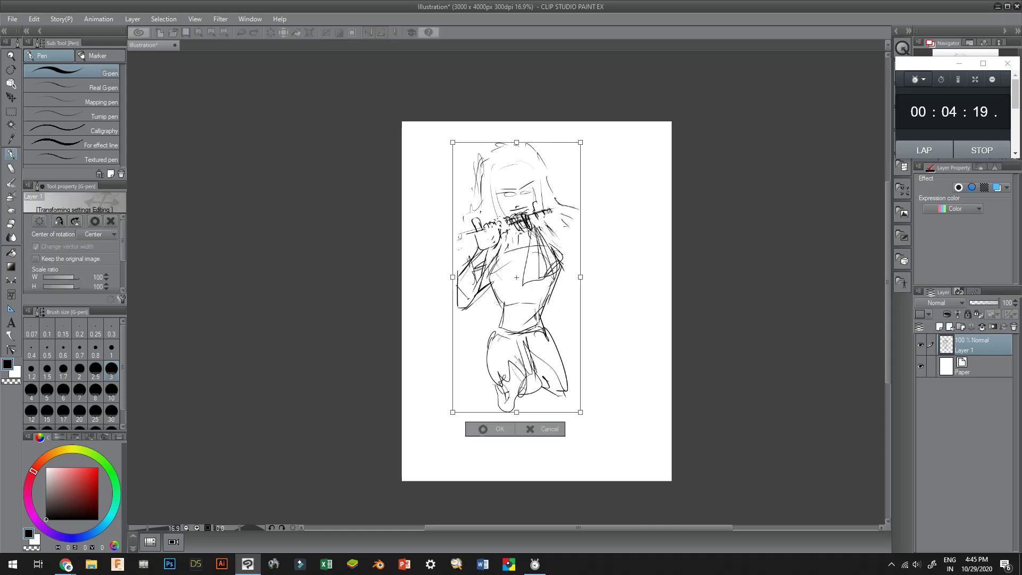
{"action": "left_click_drag", "start_coordinate": [453, 412], "coordinate": [525, 261]}
{"action": "left_click_drag", "start_coordinate": [552, 201], "coordinate": [538, 243]}
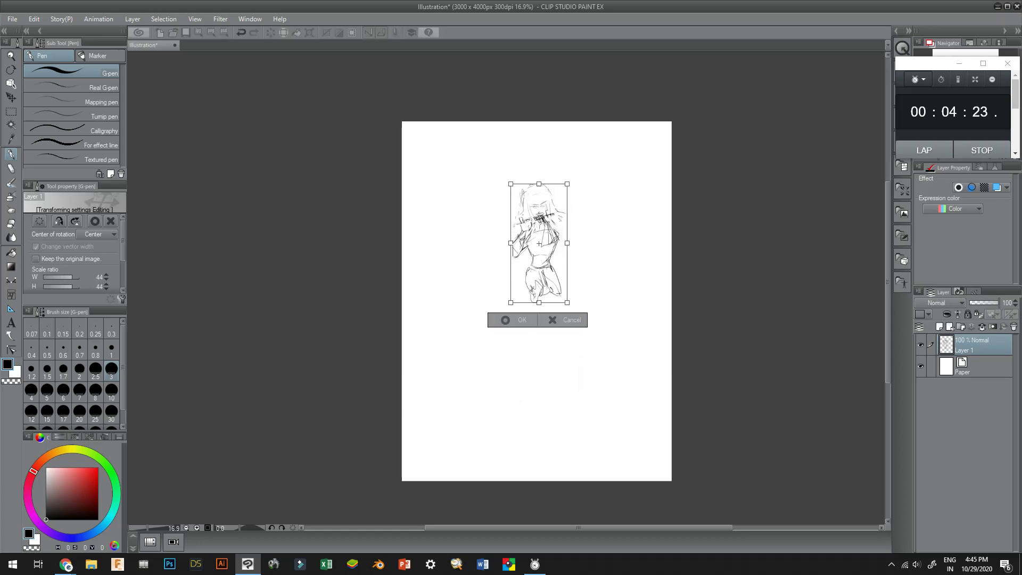
{"action": "left_click_drag", "start_coordinate": [566, 302], "coordinate": [590, 351]}
{"action": "left_click_drag", "start_coordinate": [551, 267], "coordinate": [529, 245]}
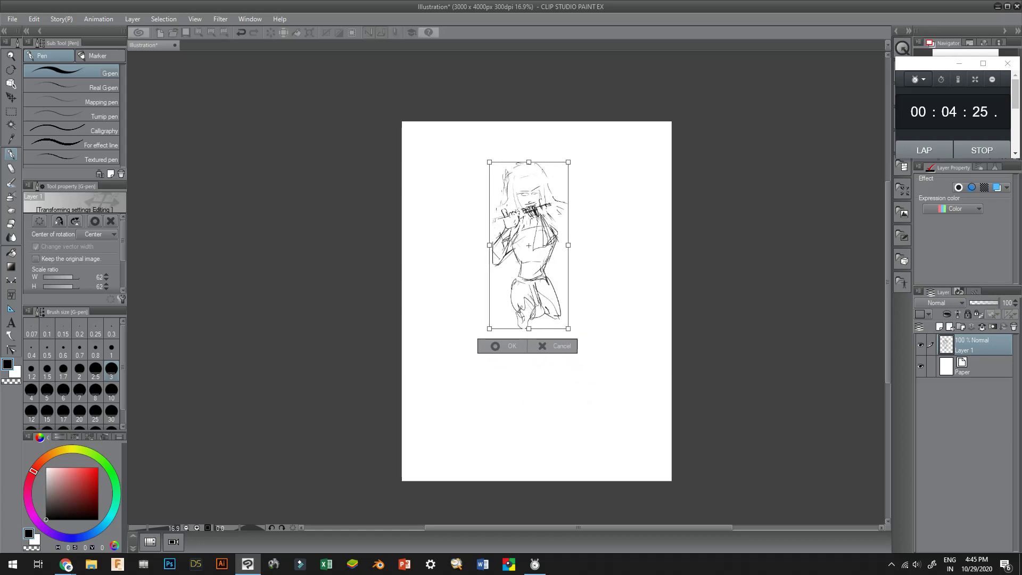
{"action": "left_click_drag", "start_coordinate": [567, 329], "coordinate": [572, 340]}
{"action": "left_click_drag", "start_coordinate": [530, 250], "coordinate": [533, 240]}
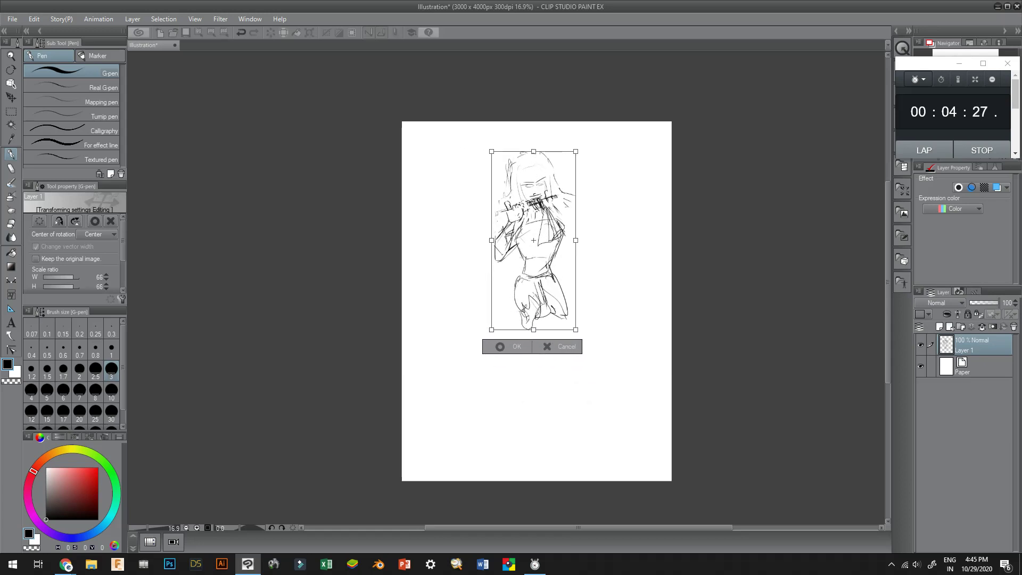
{"action": "key", "text": "Return"}
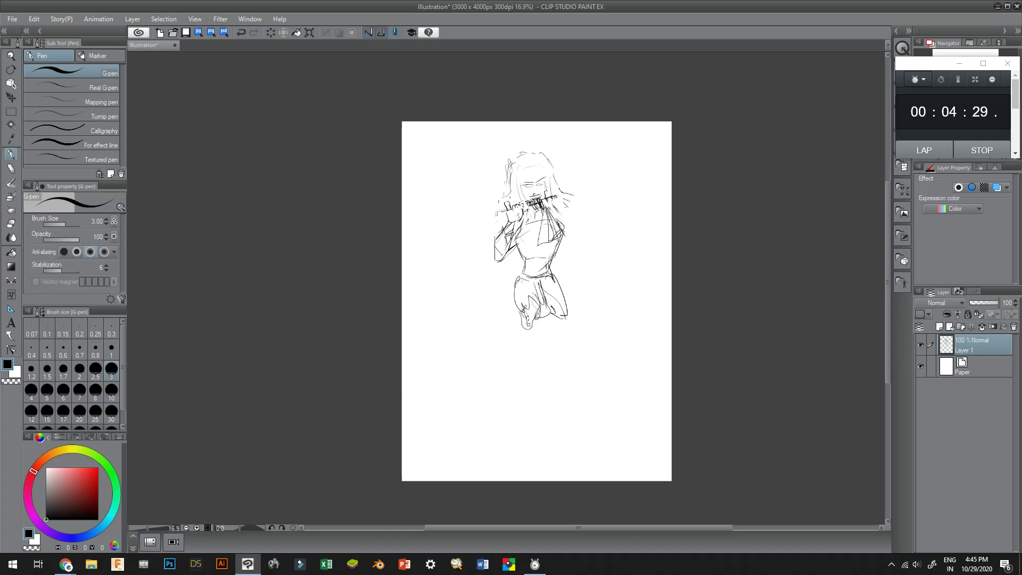
Sketch the lower legs and a foot, and rotate the whole figure slightly counterclockwise
{"action": "mouse_move", "coordinate": [519, 330]}
{"action": "left_mouse_down"}
{"action": "mouse_move", "coordinate": [512, 359]}
{"action": "mouse_move", "coordinate": [534, 330]}
{"action": "mouse_move", "coordinate": [519, 354]}
{"action": "left_mouse_up"}
{"action": "mouse_move", "coordinate": [559, 318]}
{"action": "left_mouse_down"}
{"action": "mouse_move", "coordinate": [527, 339]}
{"action": "mouse_move", "coordinate": [551, 318]}
{"action": "mouse_move", "coordinate": [523, 335]}
{"action": "mouse_move", "coordinate": [539, 334]}
{"action": "mouse_move", "coordinate": [518, 366]}
{"action": "left_mouse_up"}
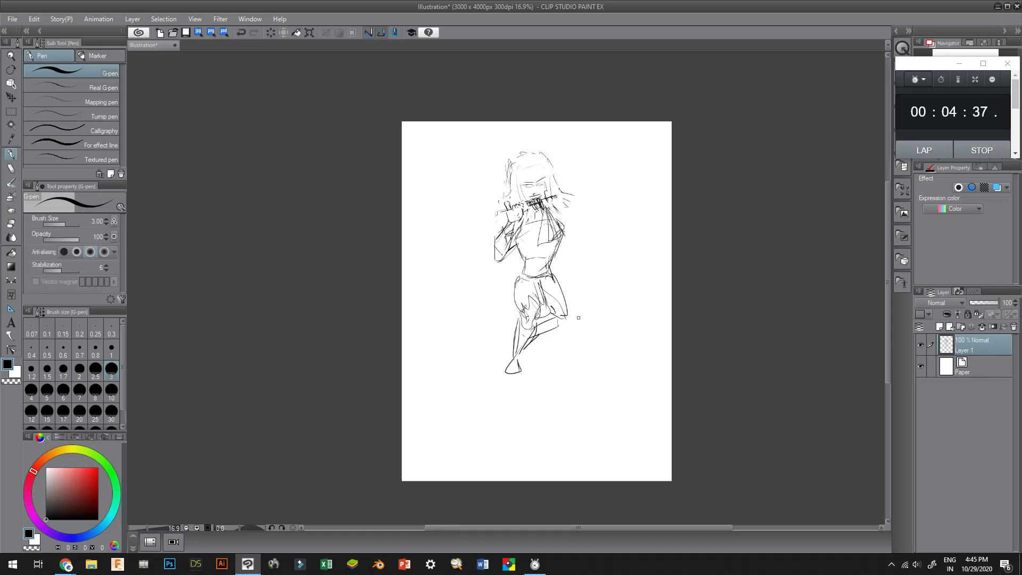
{"action": "key", "text": "ctrl+t"}
{"action": "left_click_drag", "start_coordinate": [594, 380], "coordinate": [602, 375]}
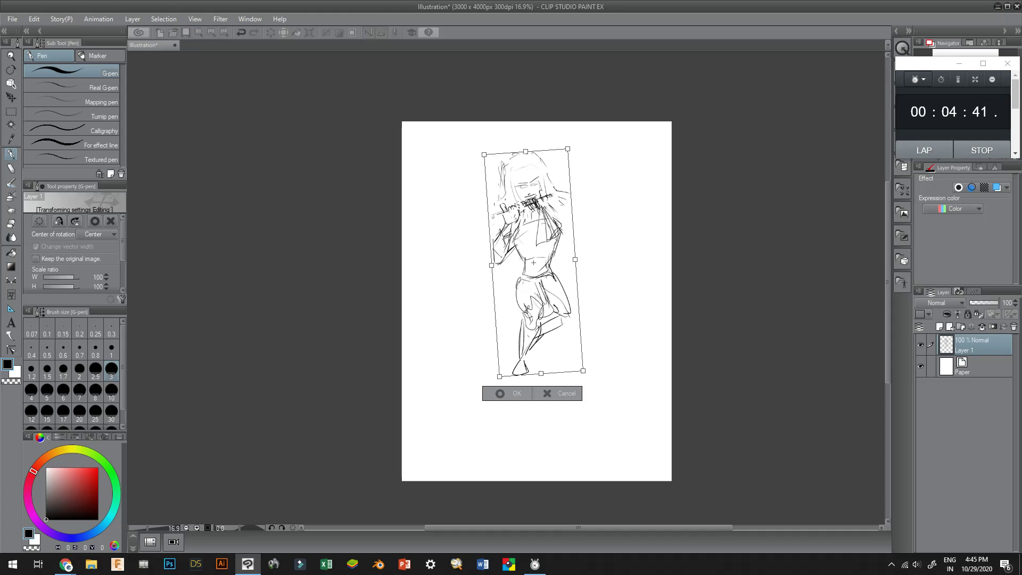
{"action": "key", "text": "Return"}
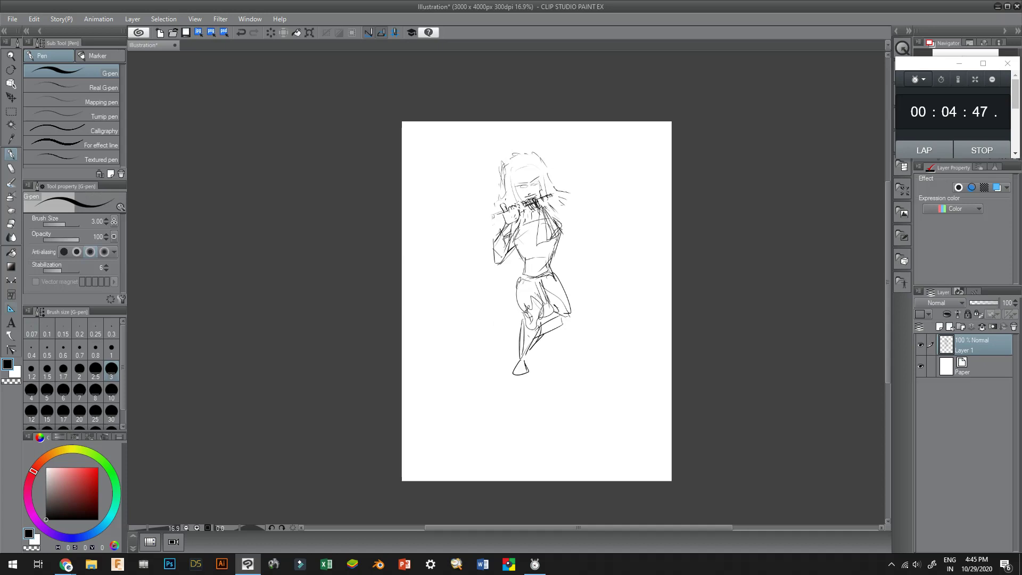
Place a vertical symmetrical ruler with 2 lines running through the figure's standing foot
{"action": "key", "text": "u"}
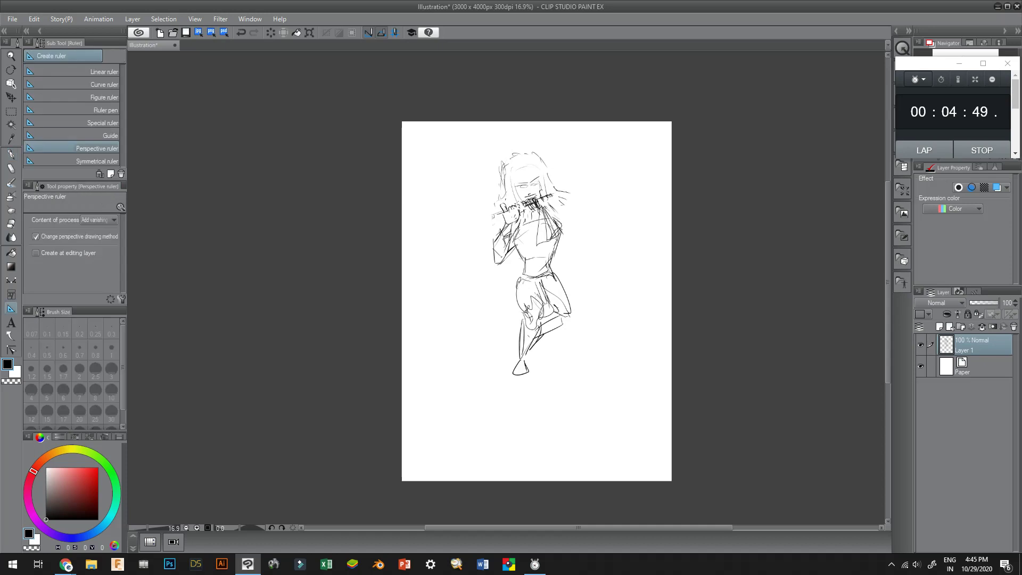
{"action": "left_click", "coordinate": [72, 160]}
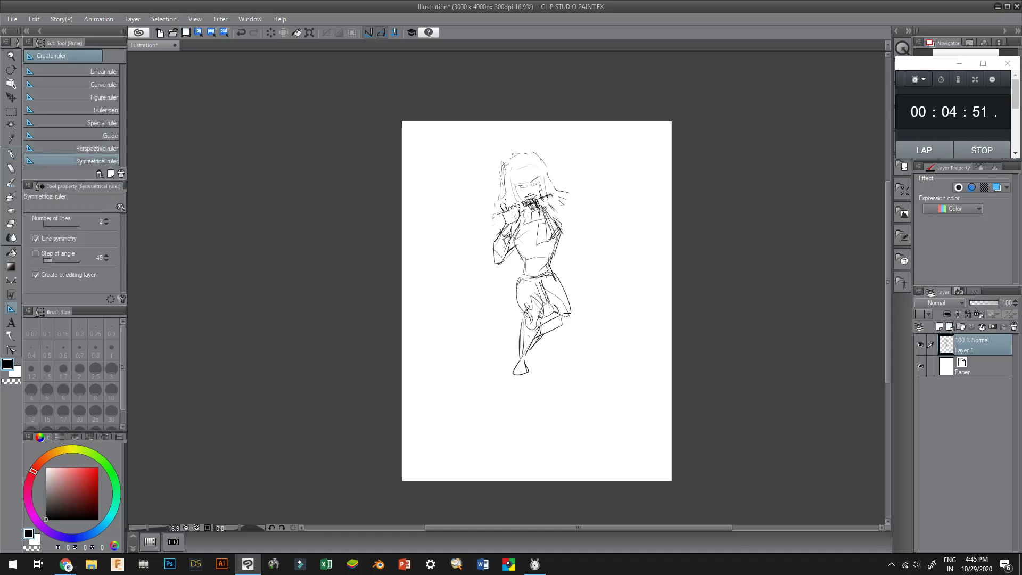
{"action": "left_click_drag", "start_coordinate": [524, 363], "coordinate": [525, 427]}
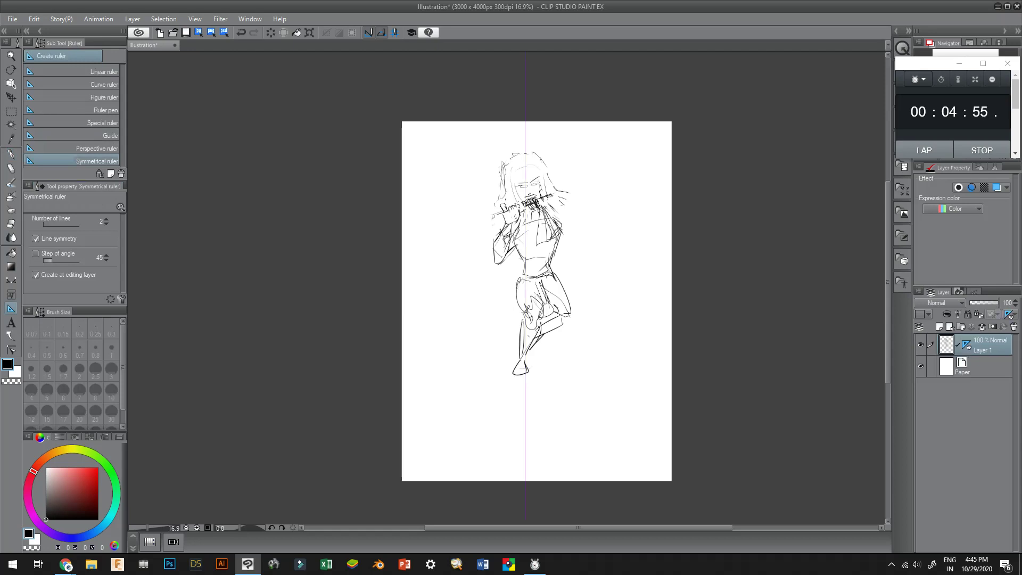
Using the G-pen, sketch a mirrored cobra head and hood beneath the foot, flanked by smaller snake heads on both sides
{"action": "key", "text": "p"}
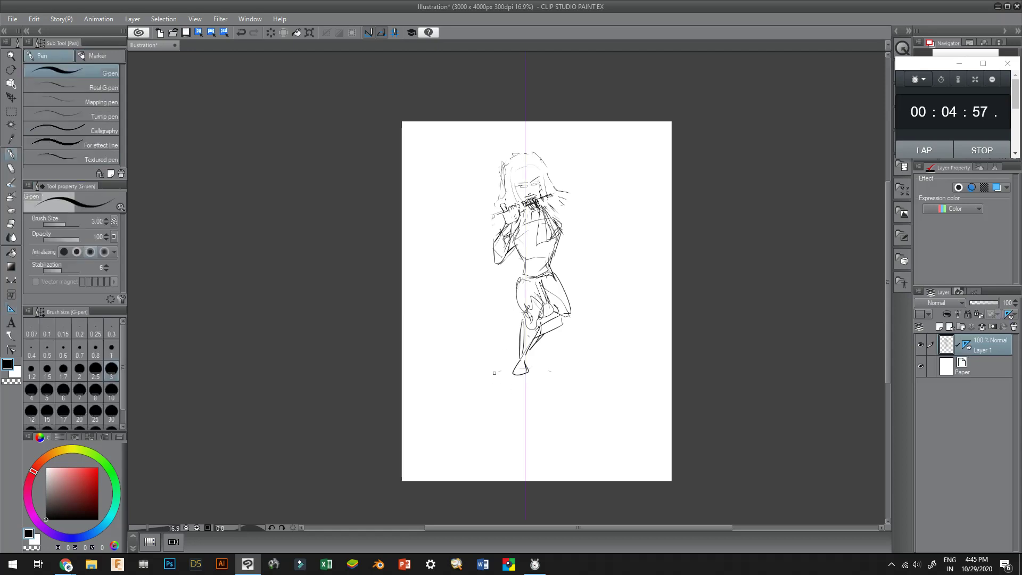
{"action": "mouse_move", "coordinate": [478, 380]}
{"action": "left_mouse_down"}
{"action": "mouse_move", "coordinate": [509, 367]}
{"action": "mouse_move", "coordinate": [508, 385]}
{"action": "mouse_move", "coordinate": [531, 394]}
{"action": "mouse_move", "coordinate": [521, 395]}
{"action": "mouse_move", "coordinate": [520, 384]}
{"action": "mouse_move", "coordinate": [577, 388]}
{"action": "mouse_move", "coordinate": [575, 415]}
{"action": "mouse_move", "coordinate": [539, 478]}
{"action": "left_mouse_up"}
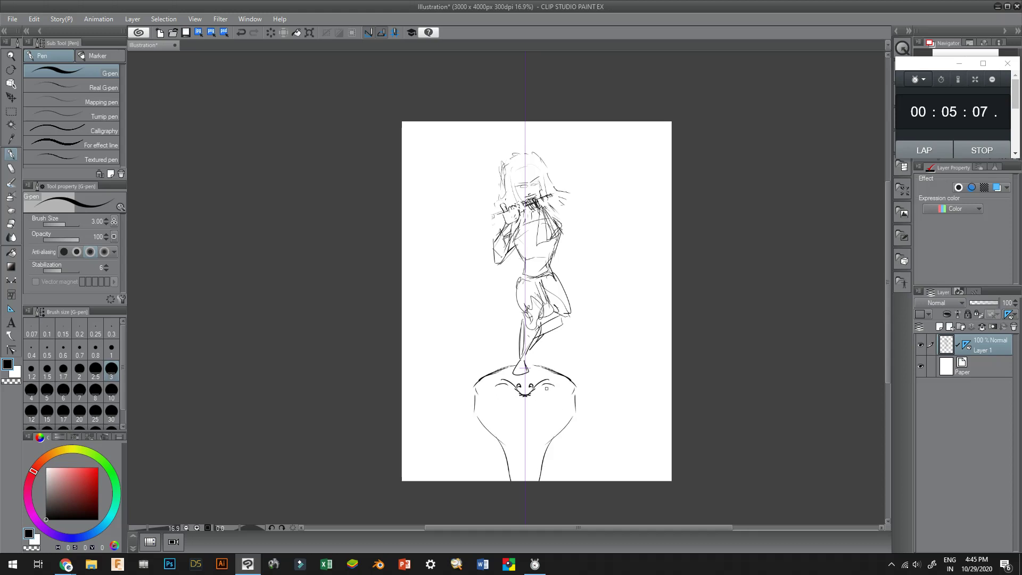
{"action": "mouse_move", "coordinate": [546, 388]}
{"action": "left_mouse_down"}
{"action": "mouse_move", "coordinate": [572, 404]}
{"action": "mouse_move", "coordinate": [562, 436]}
{"action": "left_mouse_up"}
{"action": "mouse_move", "coordinate": [574, 392]}
{"action": "left_mouse_down"}
{"action": "mouse_move", "coordinate": [573, 429]}
{"action": "mouse_move", "coordinate": [559, 430]}
{"action": "mouse_move", "coordinate": [607, 398]}
{"action": "mouse_move", "coordinate": [622, 411]}
{"action": "mouse_move", "coordinate": [598, 413]}
{"action": "mouse_move", "coordinate": [624, 419]}
{"action": "mouse_move", "coordinate": [595, 406]}
{"action": "mouse_move", "coordinate": [610, 406]}
{"action": "mouse_move", "coordinate": [645, 422]}
{"action": "mouse_move", "coordinate": [666, 456]}
{"action": "left_mouse_up"}
{"action": "mouse_move", "coordinate": [628, 427]}
{"action": "left_mouse_down"}
{"action": "mouse_move", "coordinate": [656, 448]}
{"action": "mouse_move", "coordinate": [660, 470]}
{"action": "mouse_move", "coordinate": [623, 467]}
{"action": "left_mouse_up"}
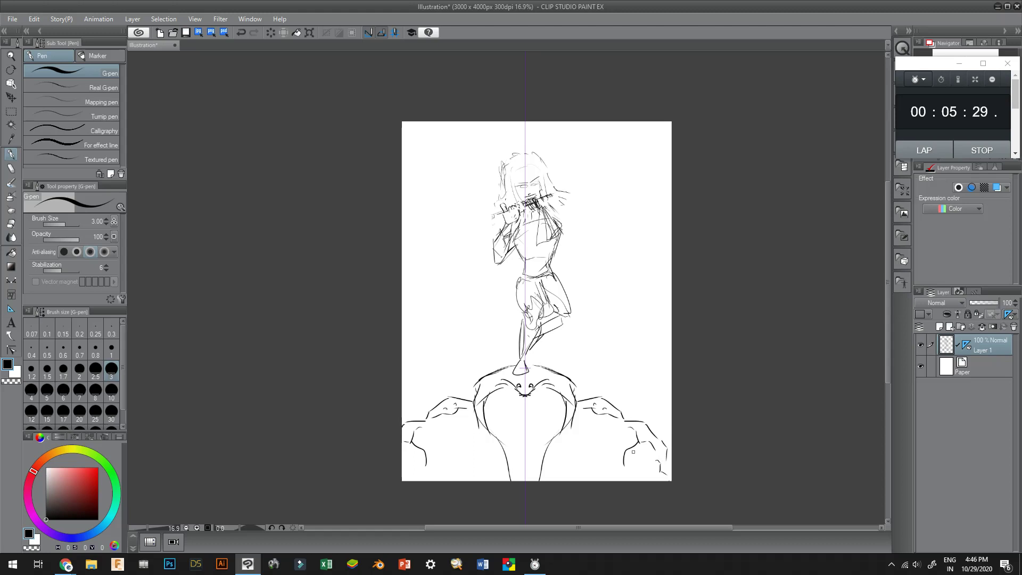
Add curled hood markings and belly bands to the central cobra and curved throat lines to the flanking snakes
{"action": "mouse_move", "coordinate": [591, 420]}
{"action": "left_mouse_down"}
{"action": "mouse_move", "coordinate": [592, 443]}
{"action": "mouse_move", "coordinate": [631, 463]}
{"action": "left_mouse_up"}
{"action": "mouse_move", "coordinate": [506, 417]}
{"action": "left_mouse_down"}
{"action": "mouse_move", "coordinate": [542, 426]}
{"action": "mouse_move", "coordinate": [527, 439]}
{"action": "left_mouse_up"}
{"action": "mouse_move", "coordinate": [536, 397]}
{"action": "left_mouse_down"}
{"action": "mouse_move", "coordinate": [546, 414]}
{"action": "mouse_move", "coordinate": [530, 422]}
{"action": "mouse_move", "coordinate": [512, 413]}
{"action": "mouse_move", "coordinate": [532, 472]}
{"action": "left_mouse_up"}
{"action": "key", "text": "ctrl+z"}
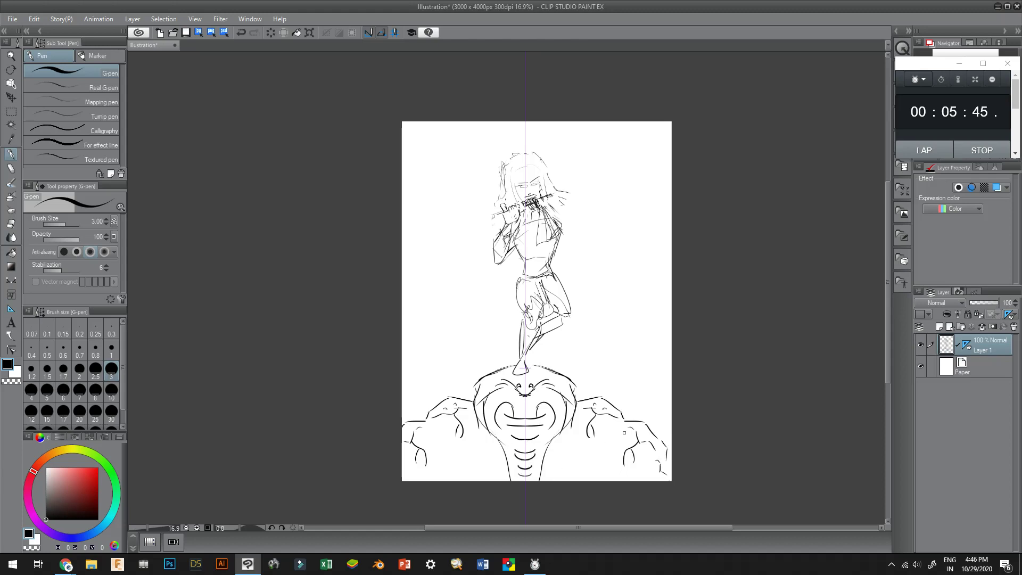
Sketch the necks and belly bands of the flanking snakes, undoing and redrawing strokes
{"action": "left_click_drag", "start_coordinate": [624, 432], "coordinate": [553, 510]}
{"action": "key", "text": "ctrl+z"}
{"action": "mouse_move", "coordinate": [618, 432]}
{"action": "left_mouse_down"}
{"action": "mouse_move", "coordinate": [563, 499]}
{"action": "mouse_move", "coordinate": [599, 460]}
{"action": "mouse_move", "coordinate": [575, 481]}
{"action": "left_mouse_up"}
{"action": "key", "text": "ctrl+z"}
{"action": "mouse_move", "coordinate": [576, 432]}
{"action": "left_mouse_down"}
{"action": "mouse_move", "coordinate": [588, 443]}
{"action": "mouse_move", "coordinate": [555, 476]}
{"action": "left_mouse_up"}
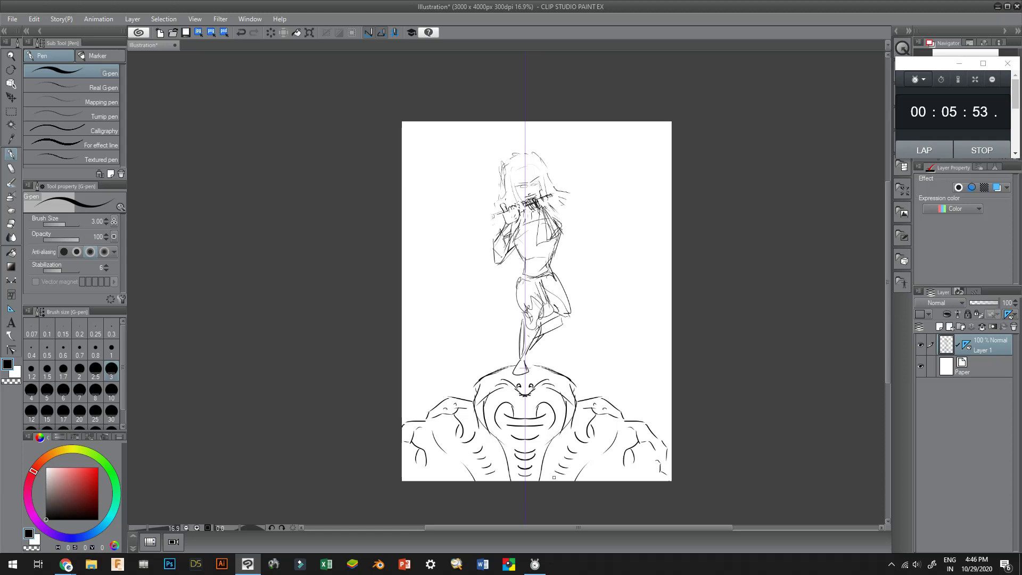
{"action": "mouse_move", "coordinate": [616, 459]}
{"action": "left_mouse_down"}
{"action": "mouse_move", "coordinate": [628, 469]}
{"action": "mouse_move", "coordinate": [619, 479]}
{"action": "left_mouse_up"}
{"action": "mouse_move", "coordinate": [451, 429]}
{"action": "left_mouse_down"}
{"action": "mouse_move", "coordinate": [480, 438]}
{"action": "mouse_move", "coordinate": [457, 442]}
{"action": "mouse_move", "coordinate": [469, 420]}
{"action": "mouse_move", "coordinate": [471, 434]}
{"action": "mouse_move", "coordinate": [454, 445]}
{"action": "mouse_move", "coordinate": [477, 451]}
{"action": "mouse_move", "coordinate": [476, 439]}
{"action": "mouse_move", "coordinate": [458, 447]}
{"action": "mouse_move", "coordinate": [477, 439]}
{"action": "left_mouse_up"}
{"action": "key", "text": "ctrl+z"}
{"action": "key", "text": "ctrl+z"}
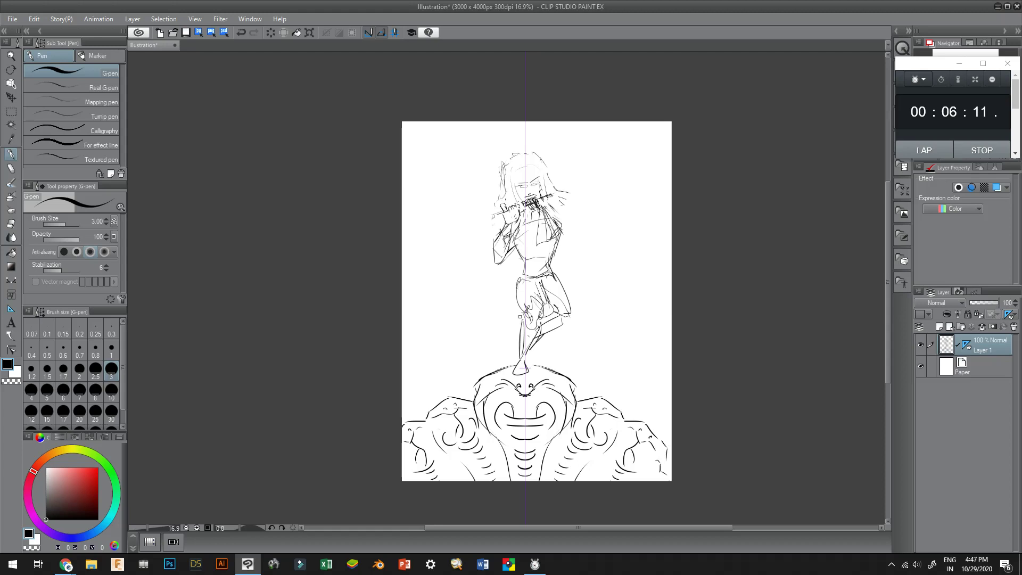
Add a new layer above the sketch, hide the symmetrical ruler on Layer 1 and make Layer 2 active
{"action": "scroll", "coordinate": [522, 162], "scroll_direction": "up", "scroll_amount": 5}
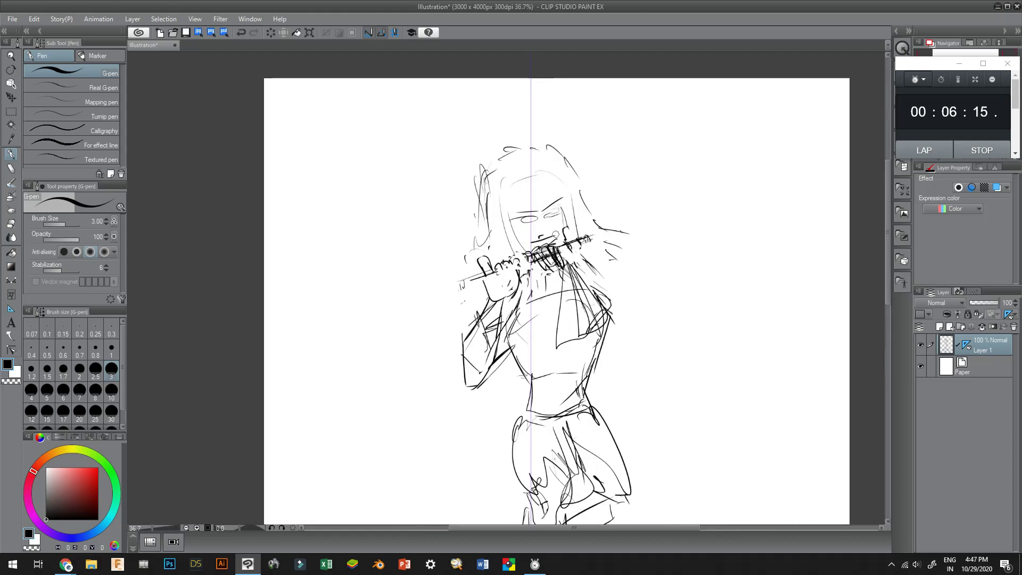
{"action": "left_click", "coordinate": [939, 327]}
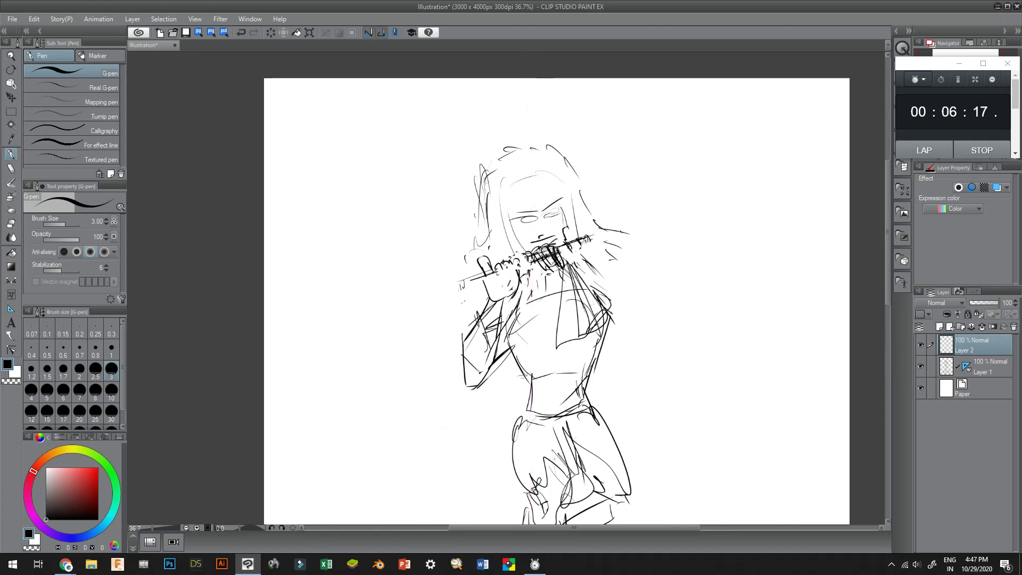
{"action": "left_click", "coordinate": [920, 366]}
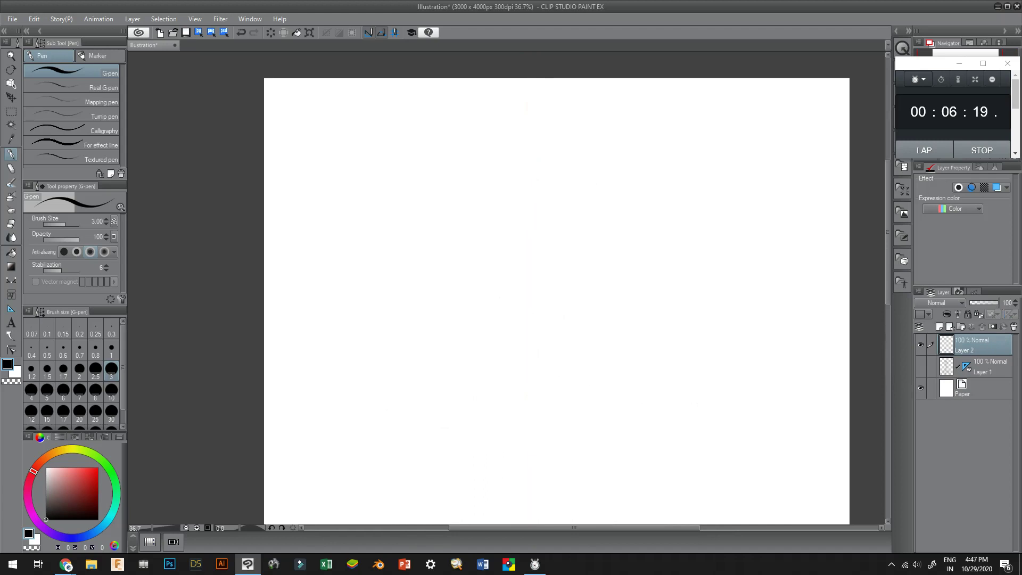
{"action": "left_click", "coordinate": [920, 365]}
{"action": "left_click", "coordinate": [985, 366]}
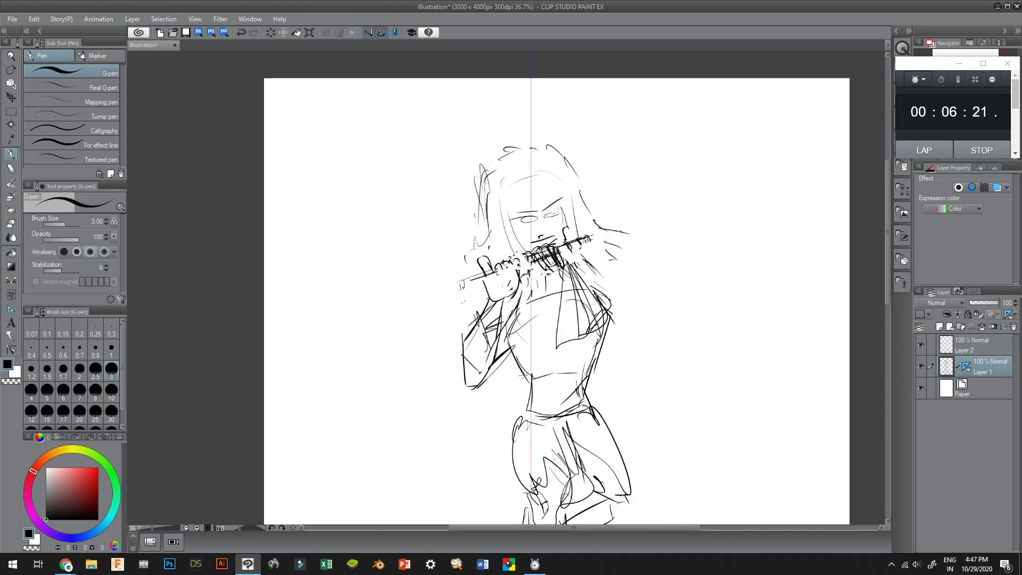
{"action": "left_click", "coordinate": [1010, 314]}
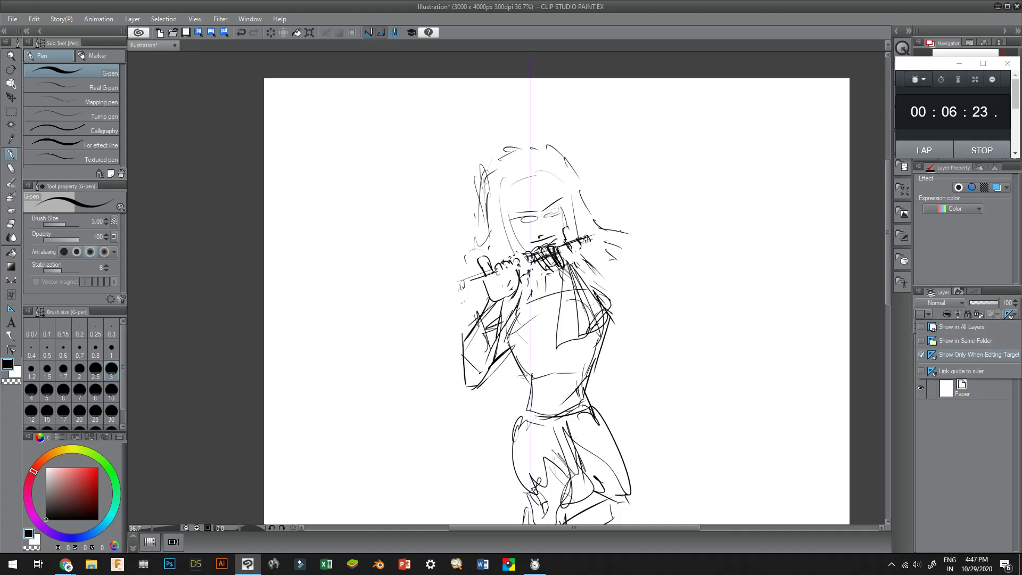
{"action": "left_click", "coordinate": [978, 355]}
{"action": "left_click", "coordinate": [978, 345]}
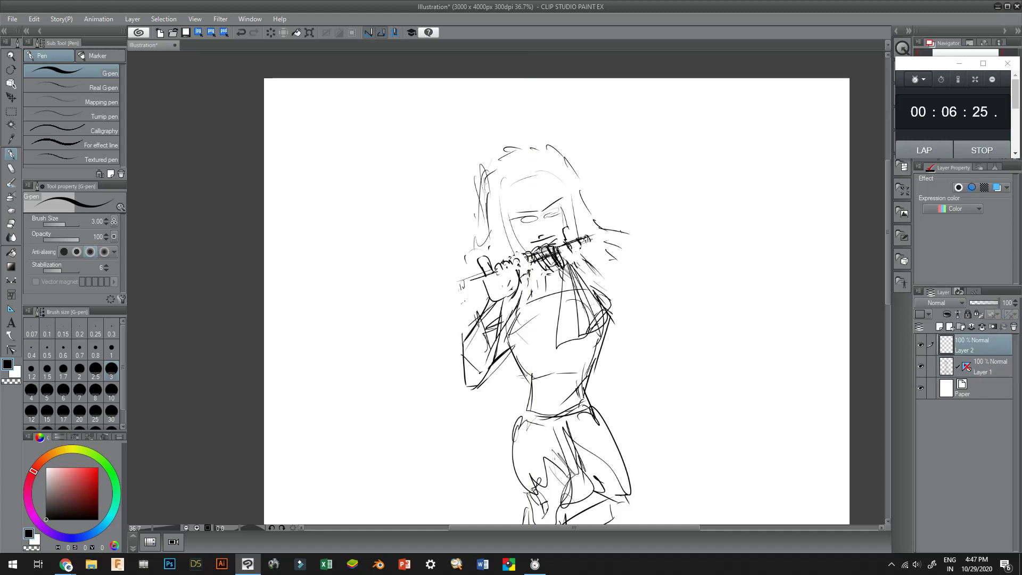
Place a tilted symmetrical ruler on Layer 2 along the centre line of the face, replacing the first attempt
{"action": "key", "text": "u"}
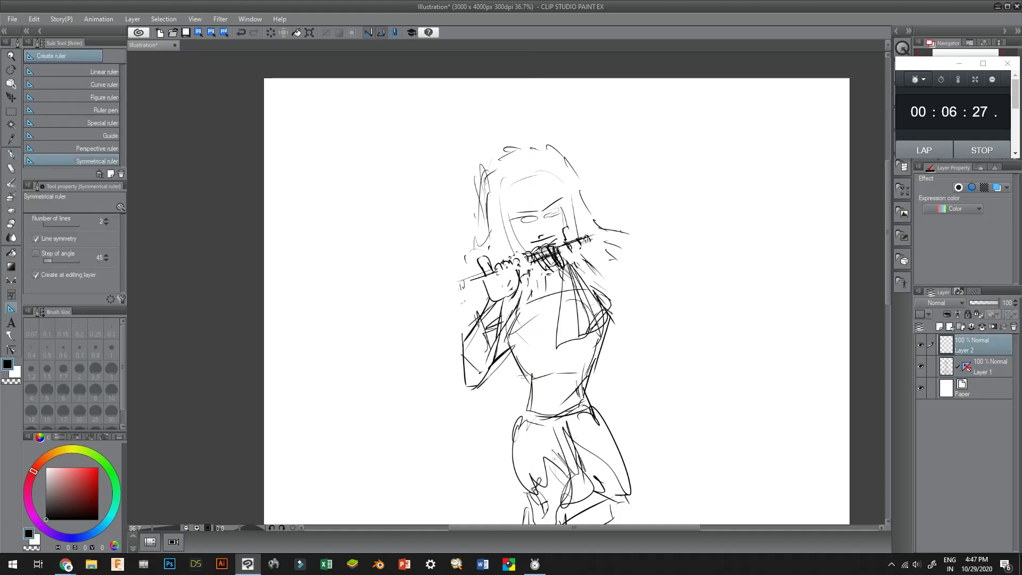
{"action": "left_click_drag", "start_coordinate": [508, 137], "coordinate": [548, 258]}
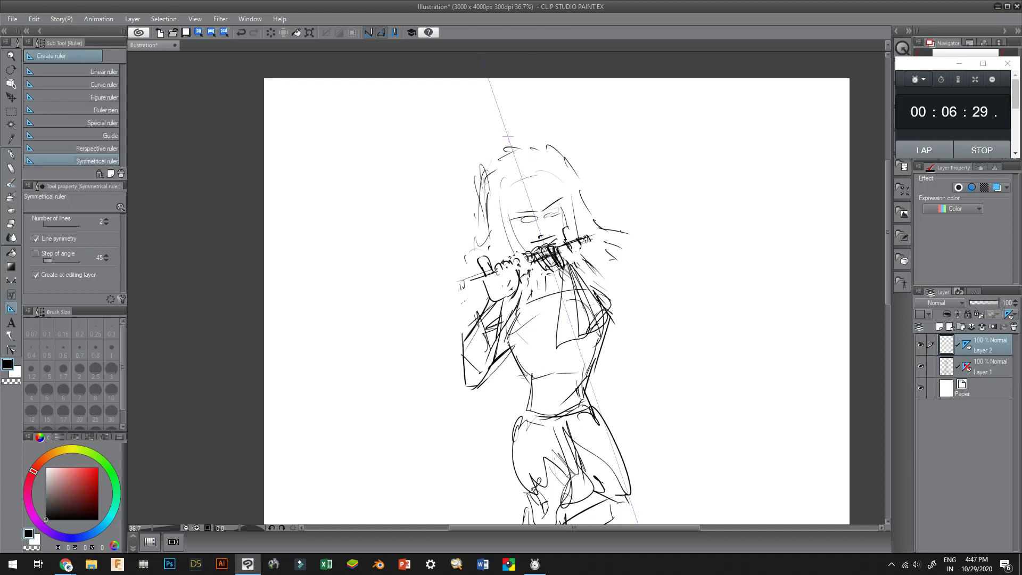
{"action": "key", "text": "ctrl+z"}
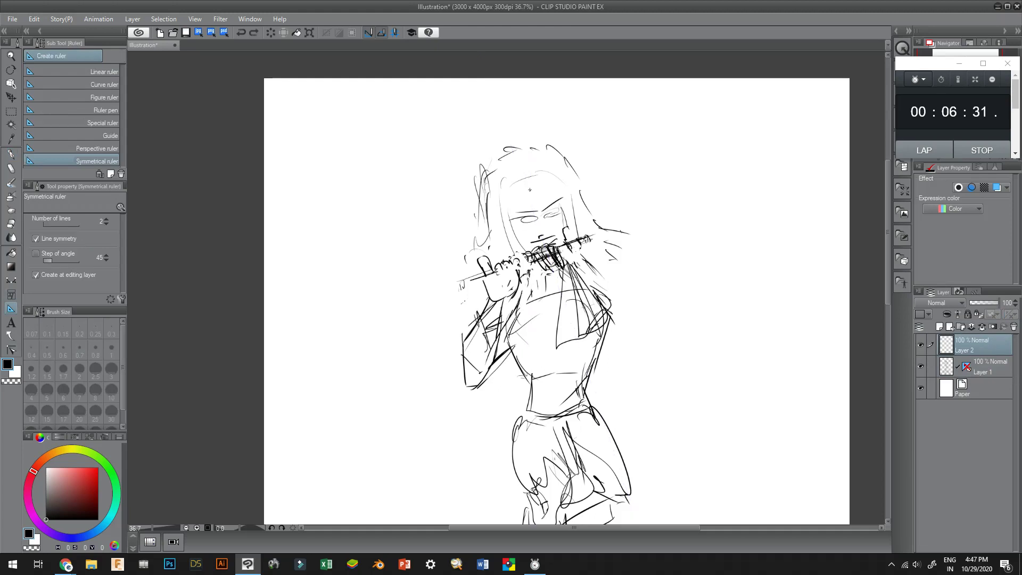
{"action": "left_click_drag", "start_coordinate": [529, 189], "coordinate": [548, 255]}
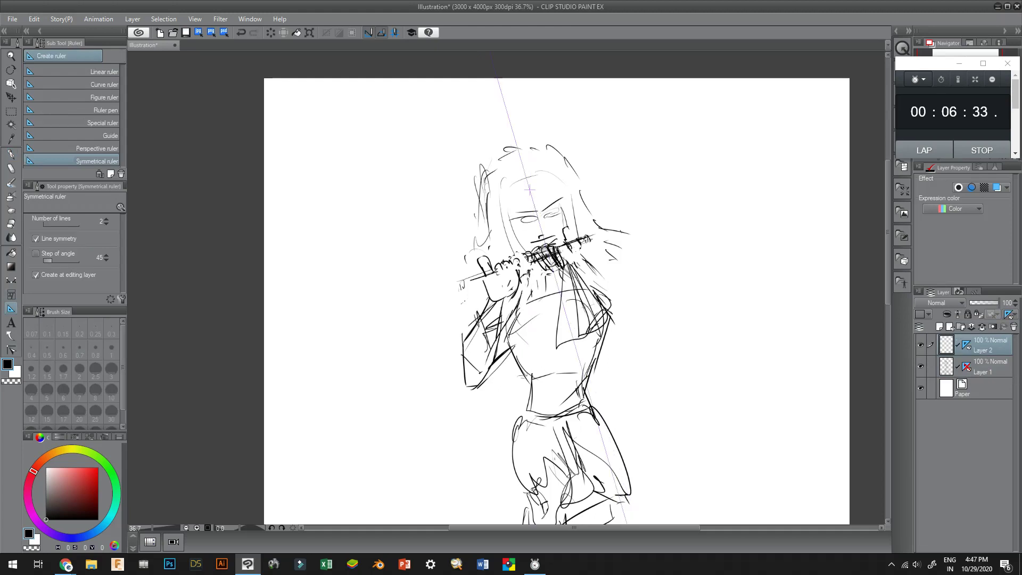
Erase the sketched eyes and brows from the face on Layer 1 with the hard eraser
{"action": "scroll", "coordinate": [543, 199], "scroll_direction": "up", "scroll_amount": 2}
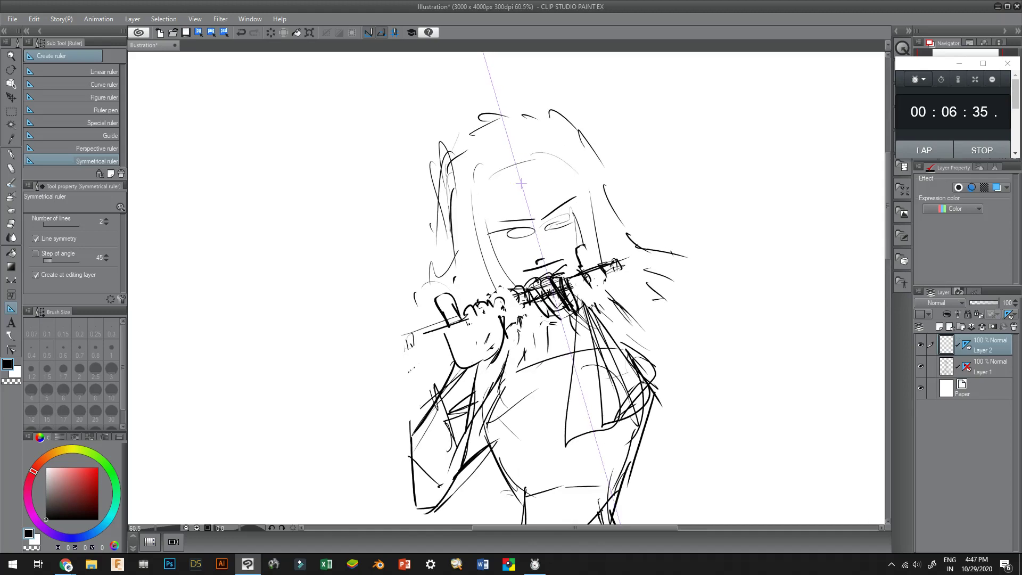
{"action": "key", "text": "p"}
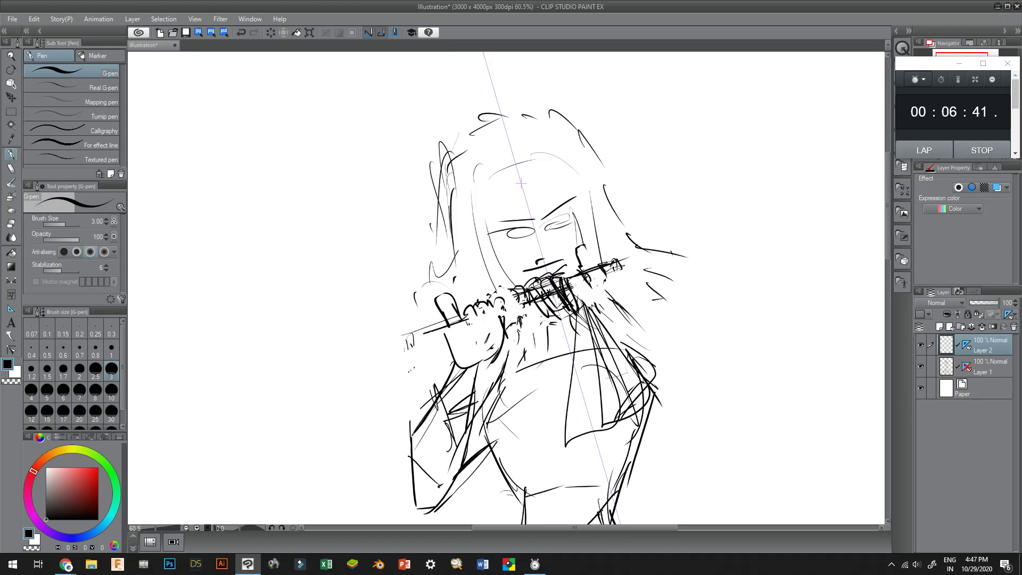
{"action": "left_click", "coordinate": [984, 366]}
{"action": "left_click", "coordinate": [920, 366]}
{"action": "left_click", "coordinate": [920, 366]}
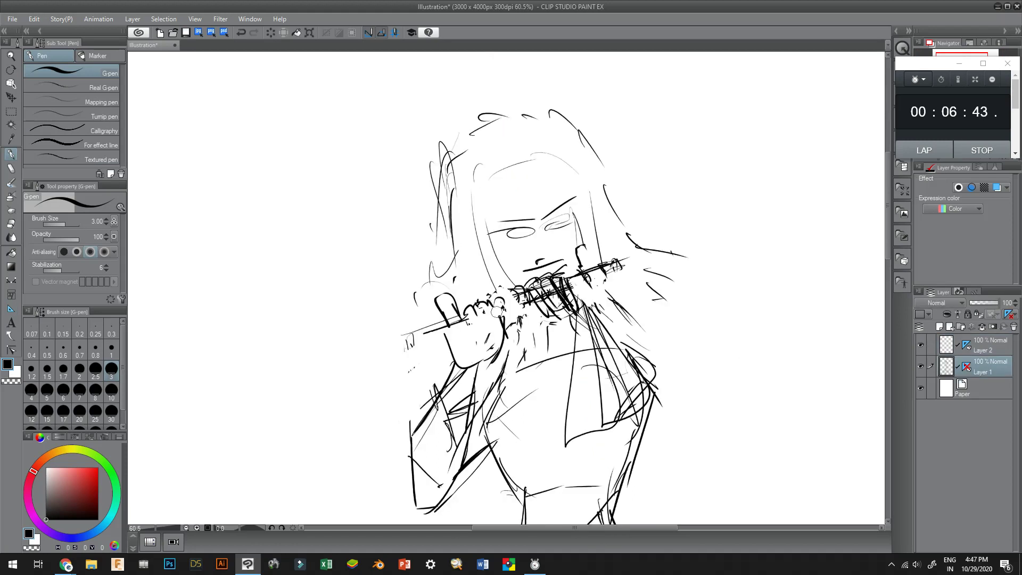
{"action": "key", "text": "e"}
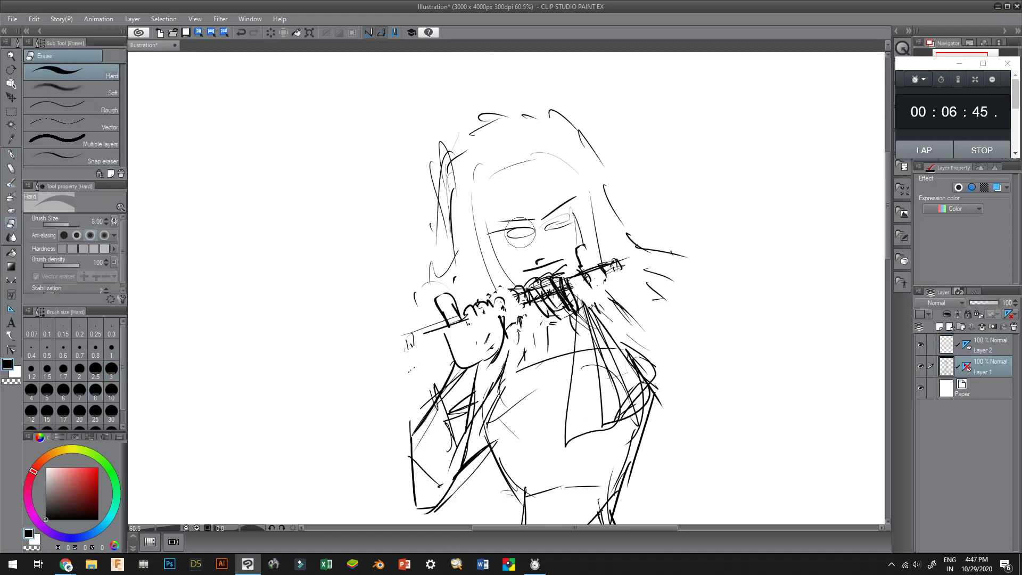
{"action": "mouse_move", "coordinate": [520, 233]}
{"action": "left_mouse_down"}
{"action": "mouse_move", "coordinate": [504, 222]}
{"action": "mouse_move", "coordinate": [555, 230]}
{"action": "mouse_move", "coordinate": [551, 207]}
{"action": "mouse_move", "coordinate": [513, 245]}
{"action": "mouse_move", "coordinate": [560, 198]}
{"action": "left_mouse_up"}
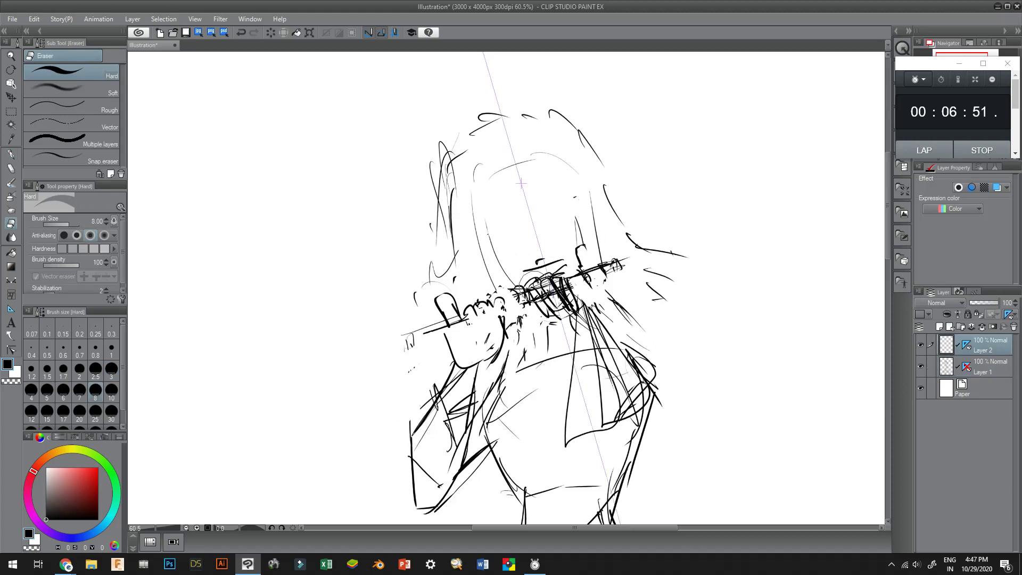
Try a mirrored face outline with a hairline on Layer 2 using the G-pen
{"action": "key", "text": "p"}
{"action": "left_click_drag", "start_coordinate": [478, 205], "coordinate": [513, 291]}
{"action": "mouse_move", "coordinate": [479, 216]}
{"action": "left_mouse_down"}
{"action": "mouse_move", "coordinate": [500, 181]}
{"action": "mouse_move", "coordinate": [520, 183]}
{"action": "left_mouse_up"}
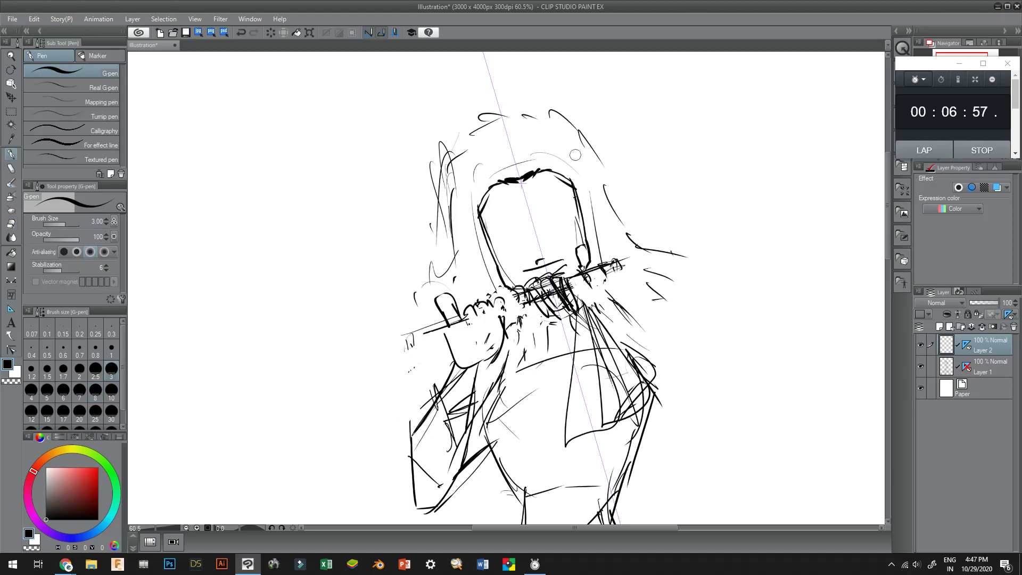
Try long flowing mirrored hair strands from the crown of the head outward past the shoulders
{"action": "mouse_move", "coordinate": [523, 125]}
{"action": "left_mouse_down"}
{"action": "mouse_move", "coordinate": [563, 118]}
{"action": "mouse_move", "coordinate": [563, 128]}
{"action": "left_mouse_up"}
{"action": "left_click_drag", "start_coordinate": [558, 131], "coordinate": [606, 192]}
{"action": "left_click_drag", "start_coordinate": [597, 181], "coordinate": [673, 256]}
{"action": "mouse_move", "coordinate": [624, 197]}
{"action": "left_mouse_down"}
{"action": "mouse_move", "coordinate": [664, 204]}
{"action": "mouse_move", "coordinate": [710, 190]}
{"action": "left_mouse_up"}
{"action": "mouse_move", "coordinate": [648, 217]}
{"action": "left_mouse_down"}
{"action": "mouse_move", "coordinate": [682, 221]}
{"action": "mouse_move", "coordinate": [702, 250]}
{"action": "left_mouse_up"}
{"action": "mouse_move", "coordinate": [679, 253]}
{"action": "left_mouse_down"}
{"action": "mouse_move", "coordinate": [723, 258]}
{"action": "mouse_move", "coordinate": [765, 242]}
{"action": "left_mouse_up"}
{"action": "left_click_drag", "start_coordinate": [690, 269], "coordinate": [728, 285]}
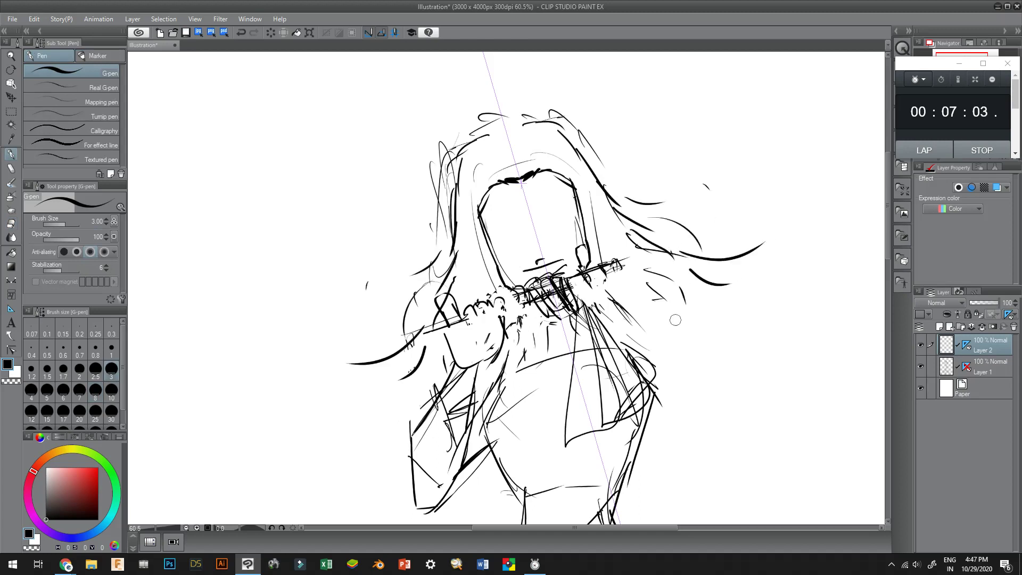
Undo the new hair strands and face outline strokes on Layer 2
{"action": "scroll", "coordinate": [586, 181], "scroll_direction": "down", "scroll_amount": 3}
{"action": "scroll", "coordinate": [574, 211], "scroll_direction": "down", "scroll_amount": 2}
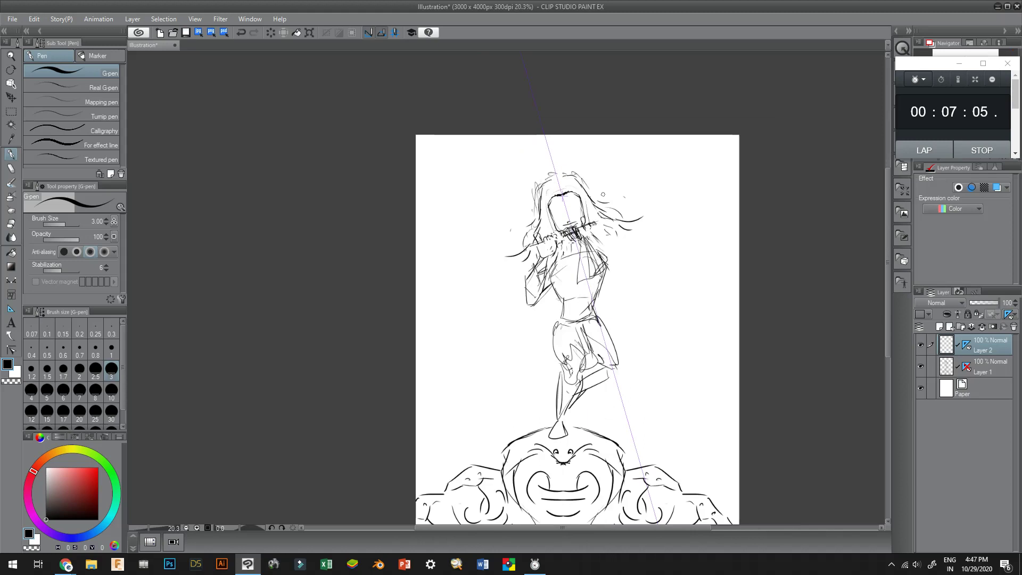
{"action": "scroll", "coordinate": [594, 185], "scroll_direction": "up", "scroll_amount": 3}
{"action": "key", "text": "ctrl+z"}
{"action": "key", "text": "ctrl+z"}
{"action": "key", "text": "ctrl+z"}
{"action": "key", "text": "ctrl+z"}
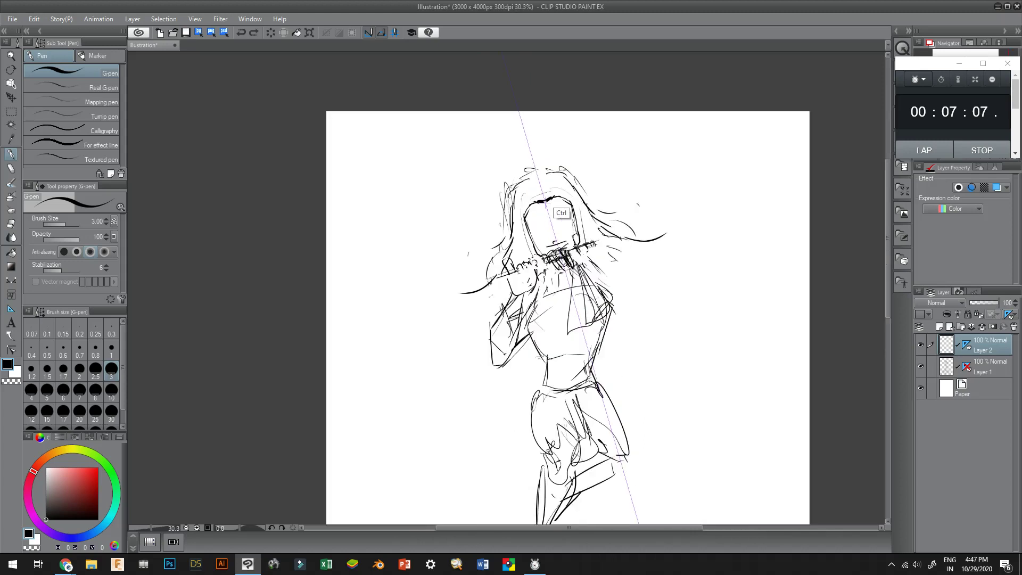
{"action": "key", "text": "ctrl+z"}
{"action": "key", "text": "ctrl+z"}
{"action": "key", "text": "ctrl+z"}
{"action": "key", "text": "ctrl+z"}
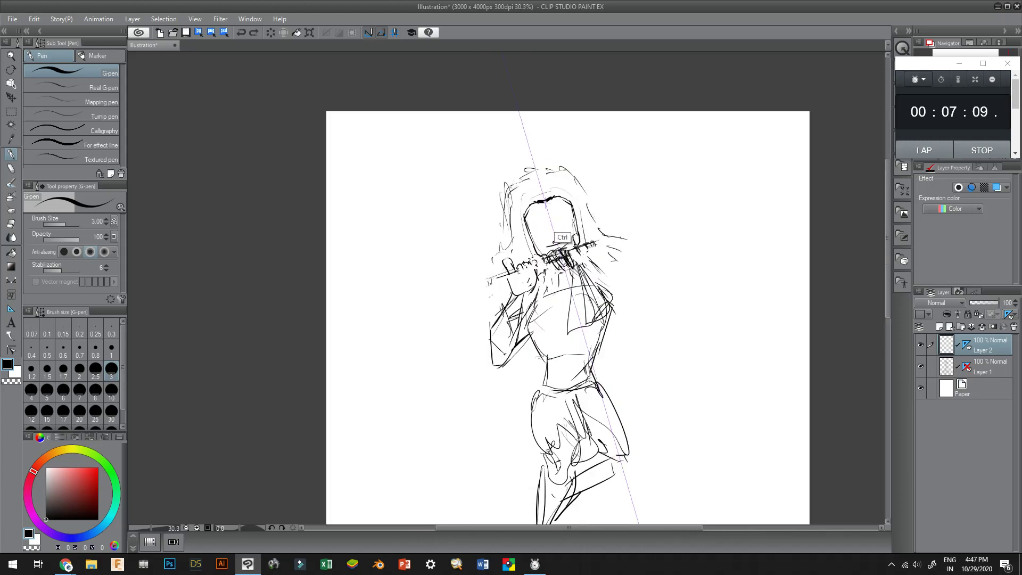
{"action": "key", "text": "ctrl+z"}
{"action": "key", "text": "ctrl+z"}
{"action": "key", "text": "ctrl+z"}
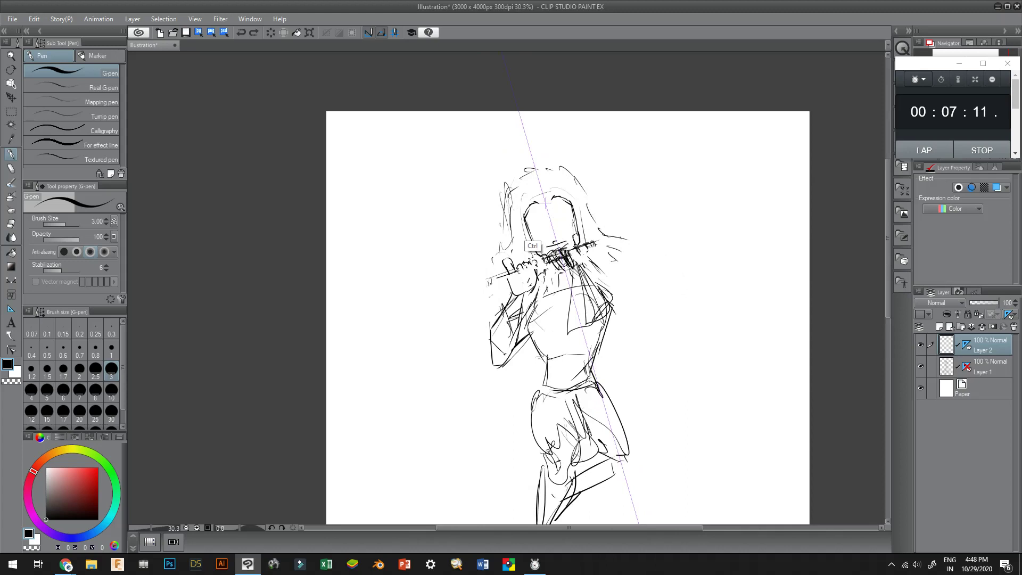
{"action": "key", "text": "ctrl+z"}
{"action": "key", "text": "ctrl+z"}
{"action": "key", "text": "ctrl+z"}
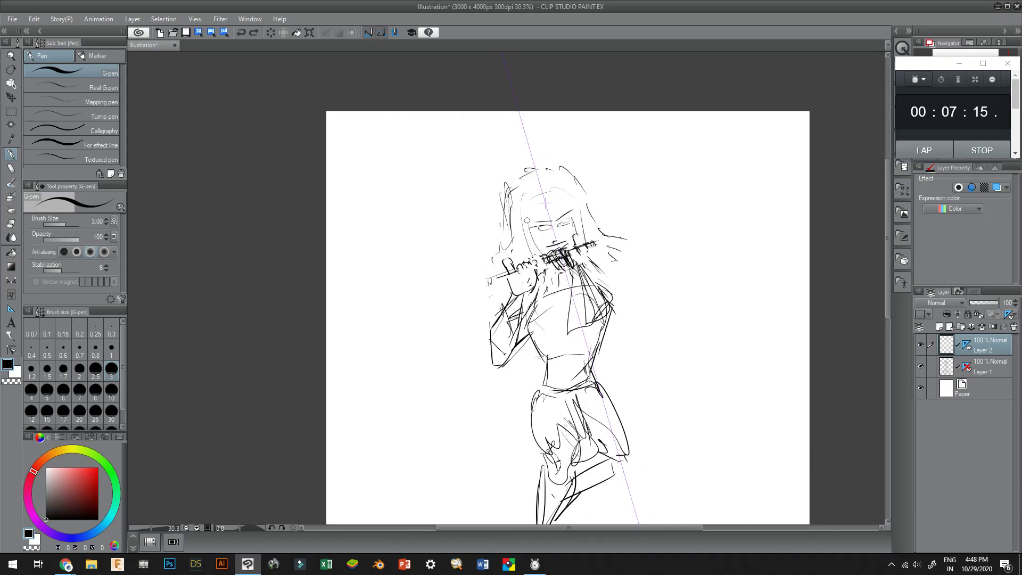
{"action": "key", "text": "ctrl+z"}
{"action": "key", "text": "ctrl+z"}
Redraw a narrower mirrored face outline and sketch flaring, curved hair strands on both sides of the head
{"action": "left_click_drag", "start_coordinate": [527, 223], "coordinate": [541, 255]}
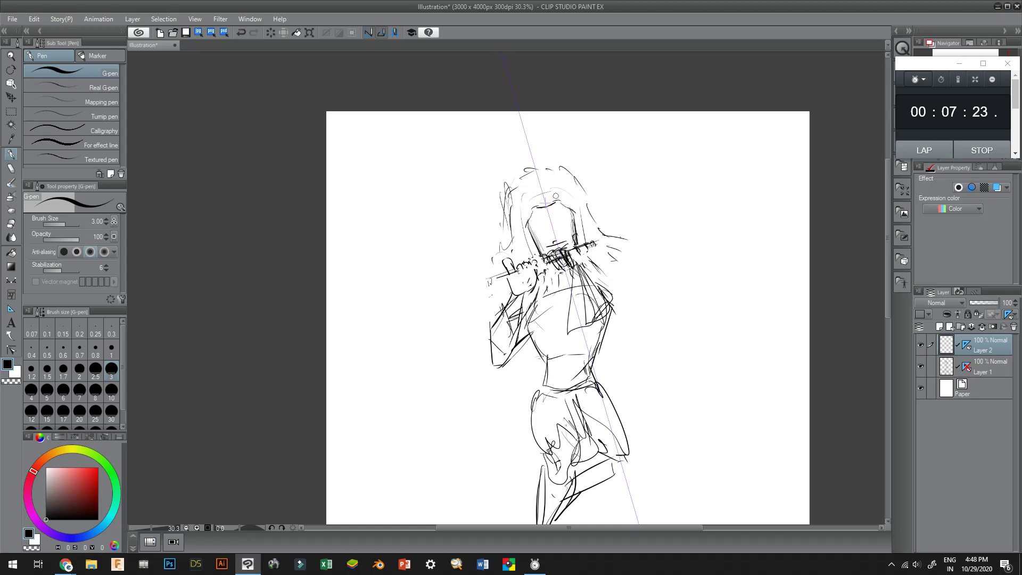
{"action": "mouse_move", "coordinate": [549, 190]}
{"action": "left_mouse_down"}
{"action": "mouse_move", "coordinate": [573, 185]}
{"action": "mouse_move", "coordinate": [561, 186]}
{"action": "mouse_move", "coordinate": [603, 219]}
{"action": "mouse_move", "coordinate": [655, 232]}
{"action": "mouse_move", "coordinate": [637, 252]}
{"action": "mouse_move", "coordinate": [648, 243]}
{"action": "left_mouse_up"}
{"action": "left_click_drag", "start_coordinate": [611, 257], "coordinate": [642, 290]}
{"action": "left_click_drag", "start_coordinate": [509, 290], "coordinate": [500, 330]}
{"action": "left_click_drag", "start_coordinate": [588, 212], "coordinate": [611, 216]}
{"action": "left_click_drag", "start_coordinate": [516, 232], "coordinate": [480, 250]}
{"action": "mouse_move", "coordinate": [620, 196]}
{"action": "left_mouse_down"}
{"action": "mouse_move", "coordinate": [609, 217]}
{"action": "mouse_move", "coordinate": [622, 255]}
{"action": "mouse_move", "coordinate": [589, 212]}
{"action": "mouse_move", "coordinate": [617, 238]}
{"action": "left_mouse_up"}
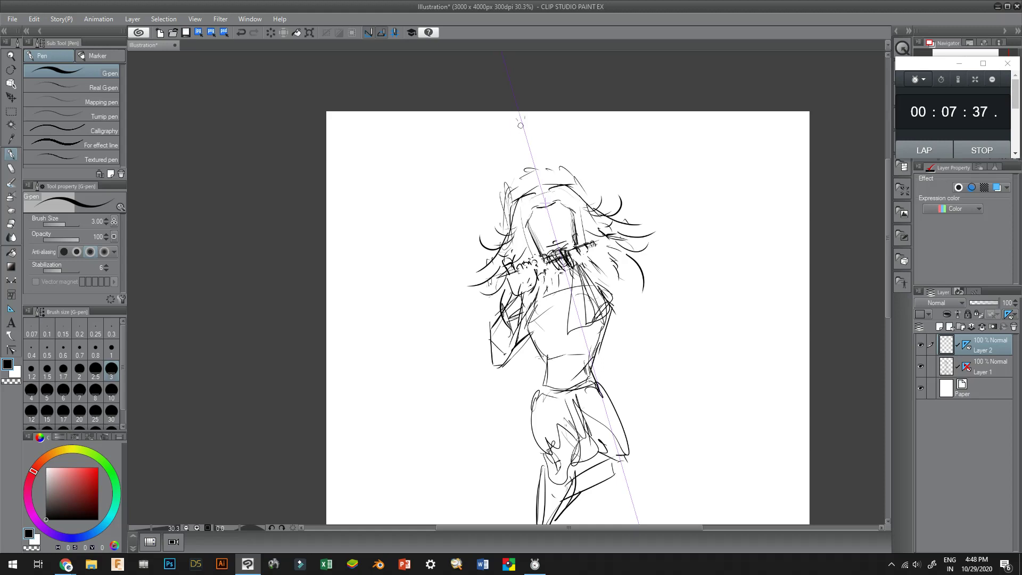
Sketch a tall pointed mirrored crown above the forehead with a round gem at its centre
{"action": "mouse_move", "coordinate": [521, 121]}
{"action": "left_mouse_down"}
{"action": "mouse_move", "coordinate": [558, 185]}
{"action": "mouse_move", "coordinate": [512, 173]}
{"action": "left_mouse_up"}
{"action": "left_click_drag", "start_coordinate": [534, 131], "coordinate": [557, 160]}
{"action": "mouse_move", "coordinate": [556, 161]}
{"action": "left_mouse_down"}
{"action": "mouse_move", "coordinate": [570, 171]}
{"action": "mouse_move", "coordinate": [557, 196]}
{"action": "left_mouse_up"}
{"action": "mouse_move", "coordinate": [515, 202]}
{"action": "left_mouse_down"}
{"action": "mouse_move", "coordinate": [530, 188]}
{"action": "mouse_move", "coordinate": [540, 200]}
{"action": "left_mouse_up"}
{"action": "mouse_move", "coordinate": [548, 198]}
{"action": "left_mouse_down"}
{"action": "mouse_move", "coordinate": [528, 177]}
{"action": "mouse_move", "coordinate": [543, 176]}
{"action": "mouse_move", "coordinate": [538, 168]}
{"action": "mouse_move", "coordinate": [526, 164]}
{"action": "mouse_move", "coordinate": [549, 172]}
{"action": "left_mouse_up"}
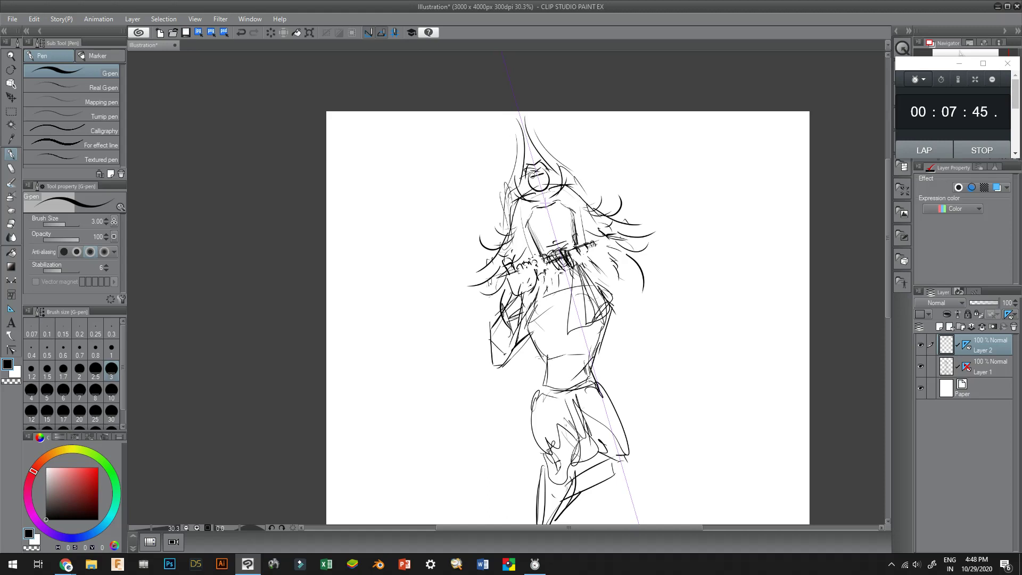
Detail the gem and add feather-like spikes fanning out around the base and sides of the crown
{"action": "mouse_move", "coordinate": [531, 186]}
{"action": "left_mouse_down"}
{"action": "mouse_move", "coordinate": [546, 176]}
{"action": "mouse_move", "coordinate": [552, 196]}
{"action": "left_mouse_up"}
{"action": "mouse_move", "coordinate": [559, 155]}
{"action": "left_mouse_down"}
{"action": "mouse_move", "coordinate": [547, 189]}
{"action": "mouse_move", "coordinate": [570, 165]}
{"action": "mouse_move", "coordinate": [545, 148]}
{"action": "mouse_move", "coordinate": [539, 167]}
{"action": "left_mouse_up"}
{"action": "left_click_drag", "start_coordinate": [524, 156], "coordinate": [523, 174]}
{"action": "left_click_drag", "start_coordinate": [536, 138], "coordinate": [550, 160]}
{"action": "left_click_drag", "start_coordinate": [520, 144], "coordinate": [516, 170]}
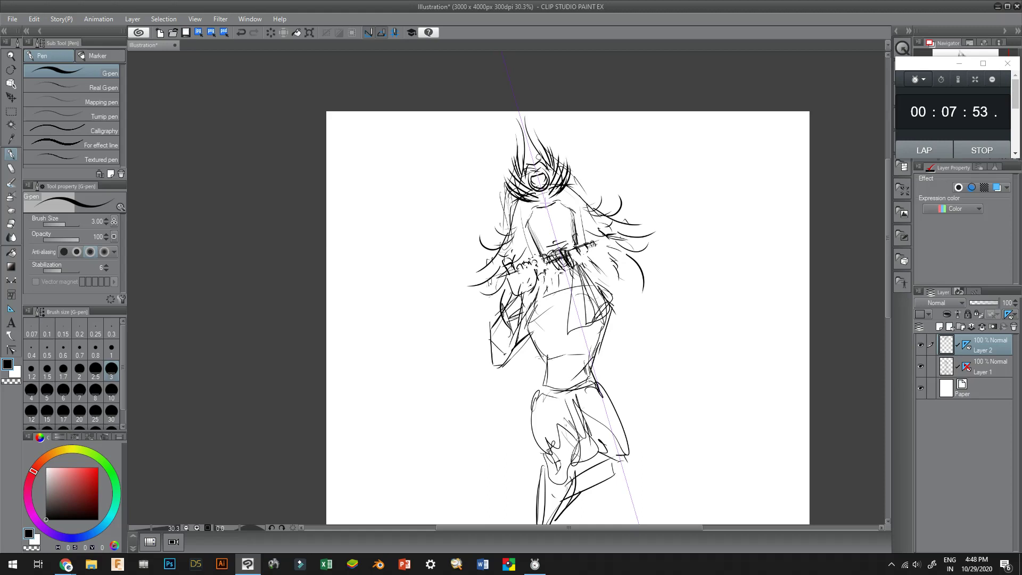
Add rows of short feather-like spikes up the crown's tall central point and around its sides
{"action": "left_click_drag", "start_coordinate": [524, 122], "coordinate": [543, 165]}
{"action": "left_click_drag", "start_coordinate": [519, 112], "coordinate": [531, 161]}
{"action": "left_click_drag", "start_coordinate": [537, 122], "coordinate": [527, 165]}
{"action": "mouse_move", "coordinate": [542, 137]}
{"action": "left_mouse_down"}
{"action": "mouse_move", "coordinate": [537, 158]}
{"action": "mouse_move", "coordinate": [519, 167]}
{"action": "left_mouse_up"}
{"action": "mouse_move", "coordinate": [545, 143]}
{"action": "left_mouse_down"}
{"action": "mouse_move", "coordinate": [538, 161]}
{"action": "mouse_move", "coordinate": [539, 137]}
{"action": "left_mouse_up"}
{"action": "mouse_move", "coordinate": [559, 175]}
{"action": "left_mouse_down"}
{"action": "mouse_move", "coordinate": [551, 155]}
{"action": "mouse_move", "coordinate": [571, 164]}
{"action": "left_mouse_up"}
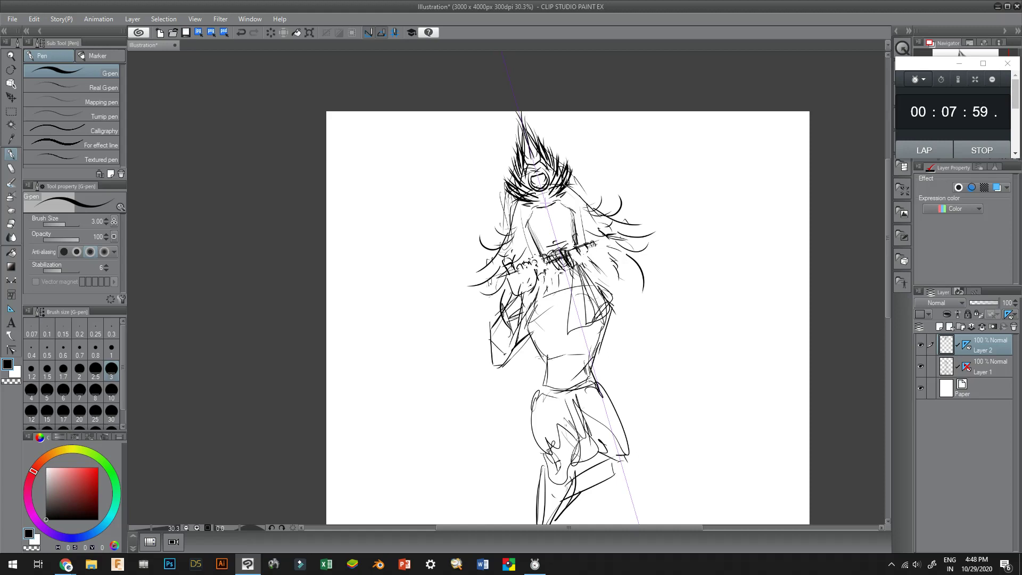
Sketch mirrored round ornaments with flaring feathers at both temples and a small round gem at the centre of the headband
{"action": "mouse_move", "coordinate": [561, 187]}
{"action": "left_mouse_down"}
{"action": "mouse_move", "coordinate": [585, 191]}
{"action": "mouse_move", "coordinate": [586, 209]}
{"action": "mouse_move", "coordinate": [602, 182]}
{"action": "left_mouse_up"}
{"action": "mouse_move", "coordinate": [574, 195]}
{"action": "left_mouse_down"}
{"action": "mouse_move", "coordinate": [614, 189]}
{"action": "mouse_move", "coordinate": [582, 200]}
{"action": "left_mouse_up"}
{"action": "left_click_drag", "start_coordinate": [523, 208], "coordinate": [514, 217]}
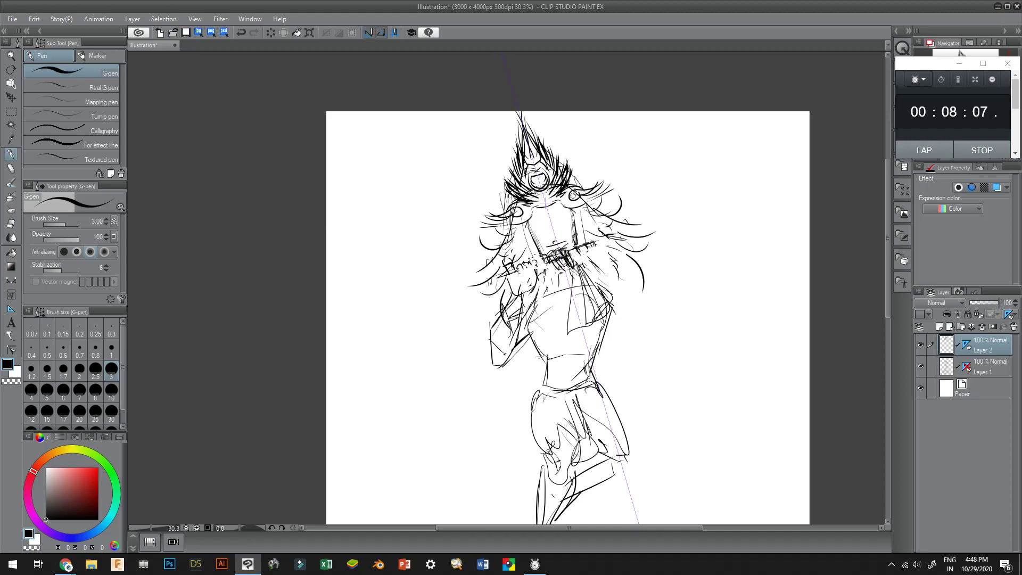
{"action": "mouse_move", "coordinate": [572, 190]}
{"action": "left_mouse_down"}
{"action": "mouse_move", "coordinate": [568, 202]}
{"action": "mouse_move", "coordinate": [591, 205]}
{"action": "left_mouse_up"}
{"action": "left_click_drag", "start_coordinate": [526, 214], "coordinate": [513, 225]}
{"action": "left_click_drag", "start_coordinate": [540, 204], "coordinate": [546, 201]}
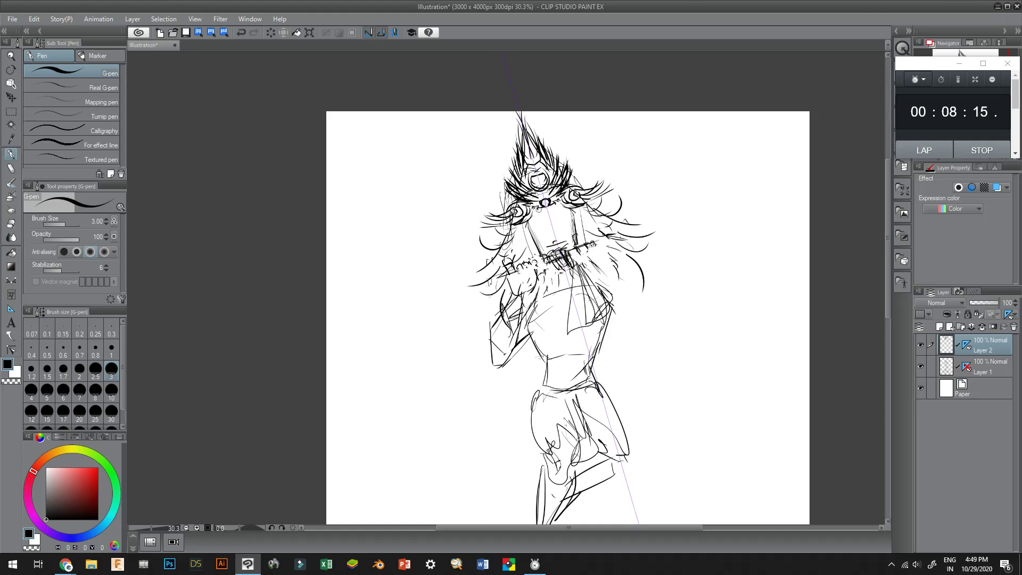
{"action": "left_click_drag", "start_coordinate": [537, 214], "coordinate": [561, 205]}
Set the G-pen to size 2 and erase the rough feature marks above the flute on Layer 1
{"action": "scroll", "coordinate": [548, 228], "scroll_direction": "up", "scroll_amount": 2}
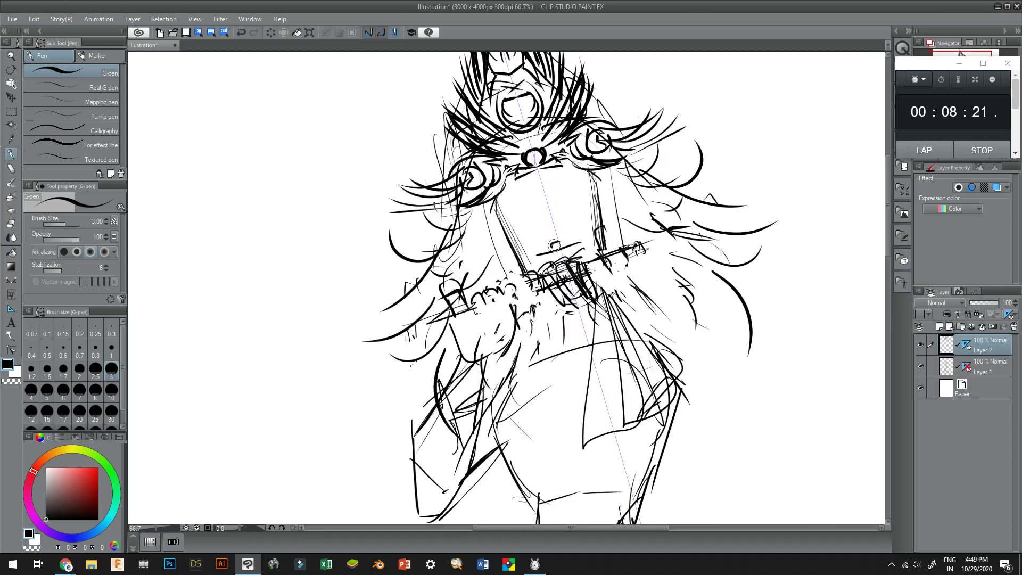
{"action": "key", "text": "bracketleft"}
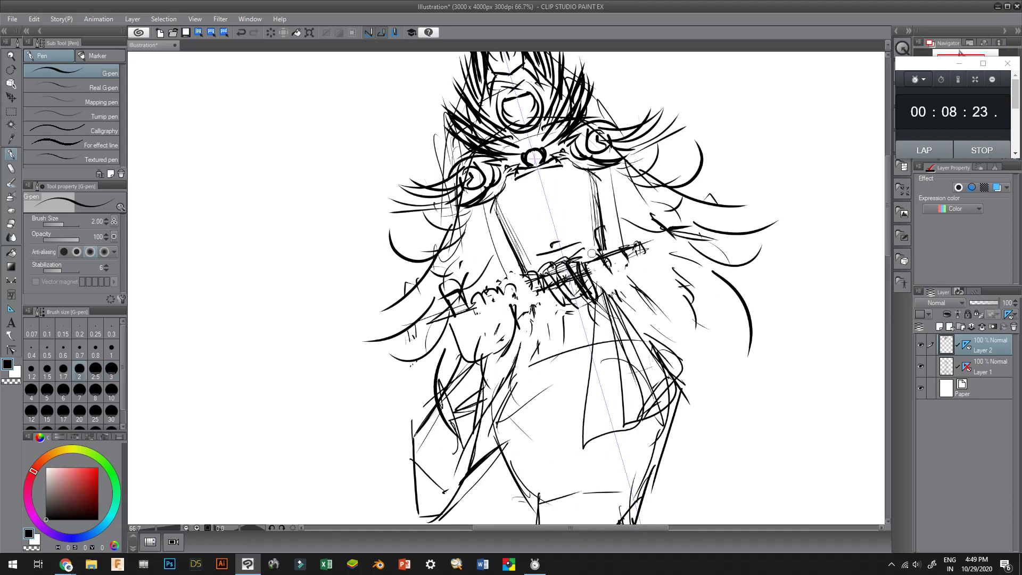
{"action": "key", "text": "alt+bracketleft"}
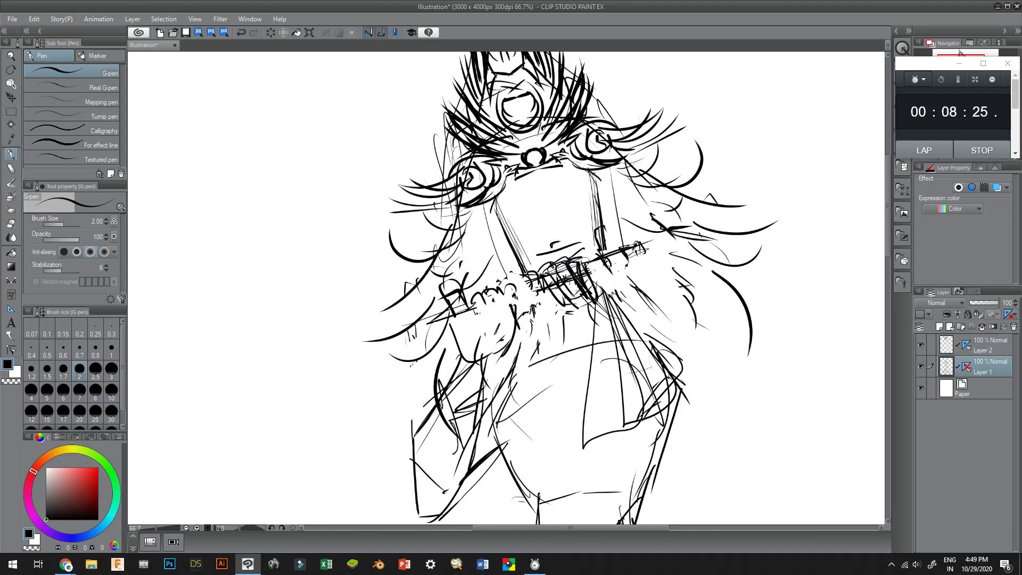
{"action": "key", "text": "e"}
{"action": "mouse_move", "coordinate": [557, 243]}
{"action": "left_mouse_down"}
{"action": "mouse_move", "coordinate": [539, 253]}
{"action": "mouse_move", "coordinate": [572, 242]}
{"action": "left_mouse_up"}
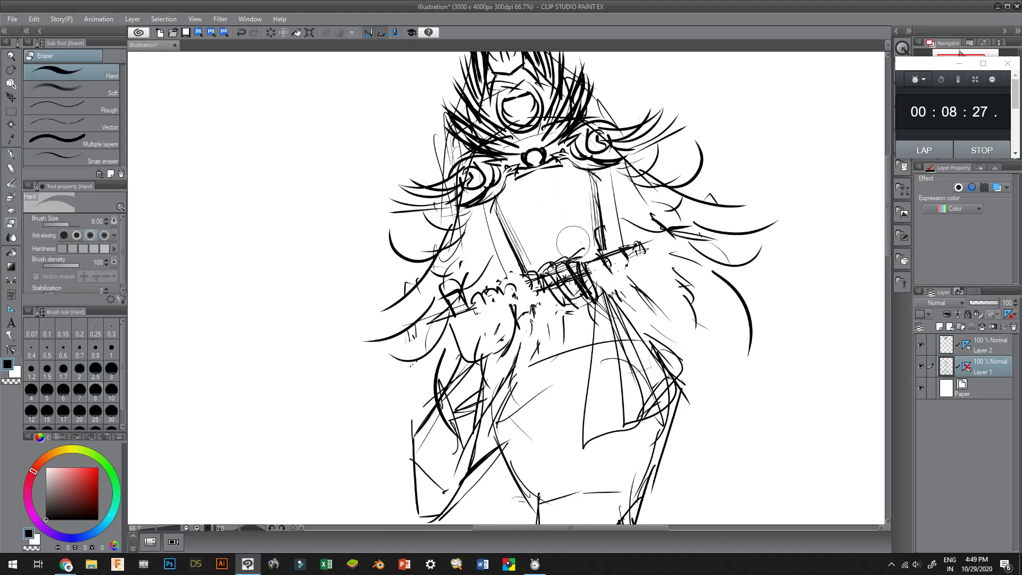
Draw mirrored eyes, eyebrows, nose and mouth on Layer 2, undoing strokes that do not fit
{"action": "key", "text": "alt+bracketright"}
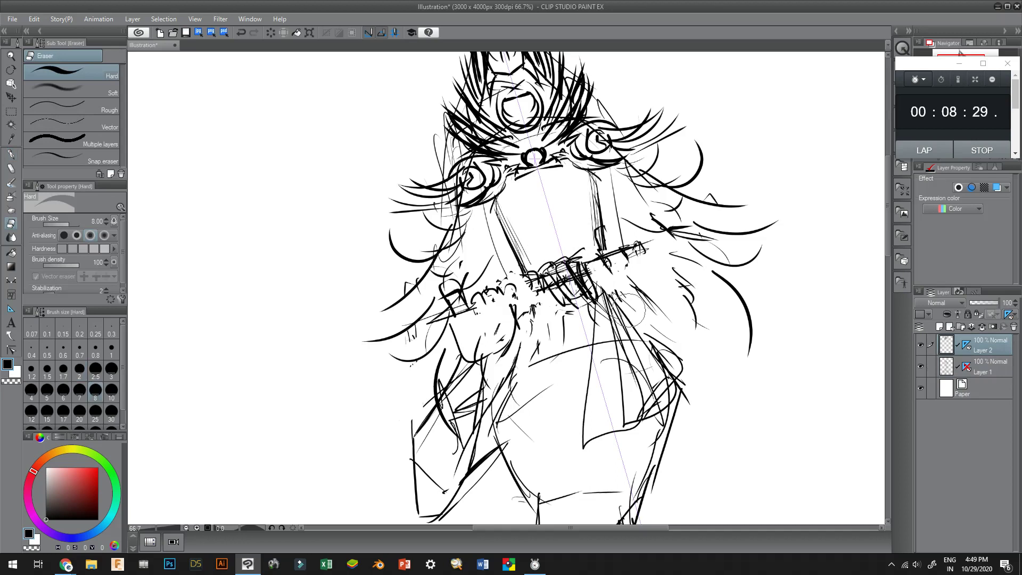
{"action": "key", "text": "p"}
{"action": "left_click_drag", "start_coordinate": [541, 205], "coordinate": [507, 207]}
{"action": "mouse_move", "coordinate": [582, 184]}
{"action": "left_mouse_down"}
{"action": "mouse_move", "coordinate": [558, 200]}
{"action": "mouse_move", "coordinate": [594, 189]}
{"action": "mouse_move", "coordinate": [564, 228]}
{"action": "left_mouse_up"}
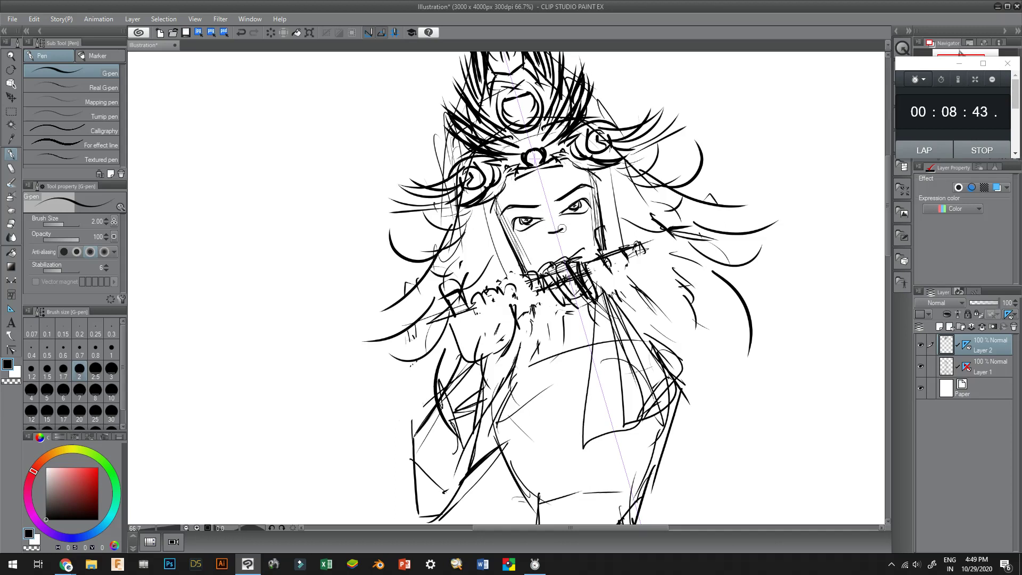
{"action": "key", "text": "ctrl+z"}
{"action": "key", "text": "ctrl+z"}
{"action": "key", "text": "ctrl+z"}
{"action": "scroll", "coordinate": [576, 203], "scroll_direction": "down", "scroll_amount": 5}
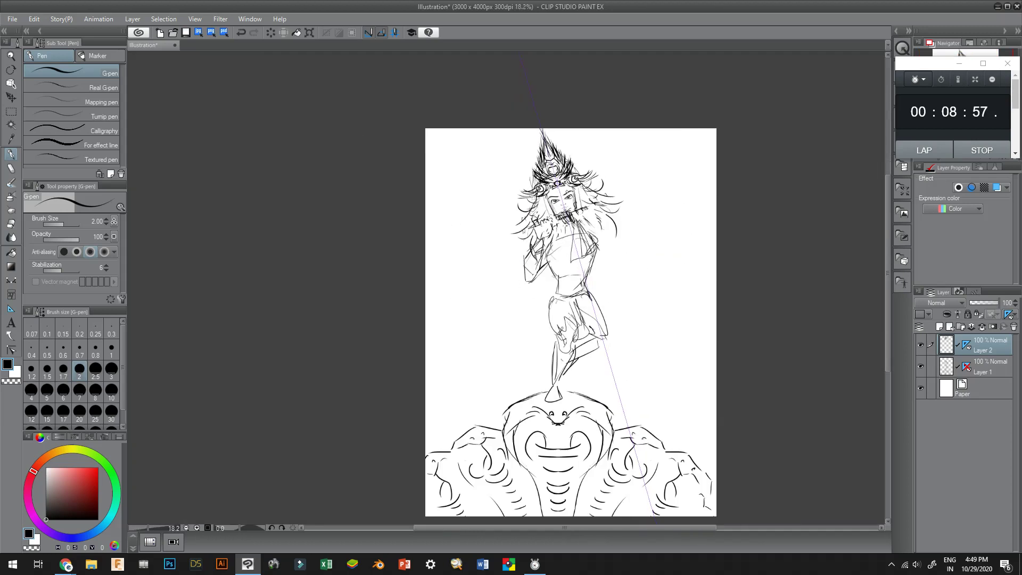
Fill the hair beside both sides of the face with dense dark strands using brush size 4
{"action": "scroll", "coordinate": [592, 207], "scroll_direction": "up", "scroll_amount": 2}
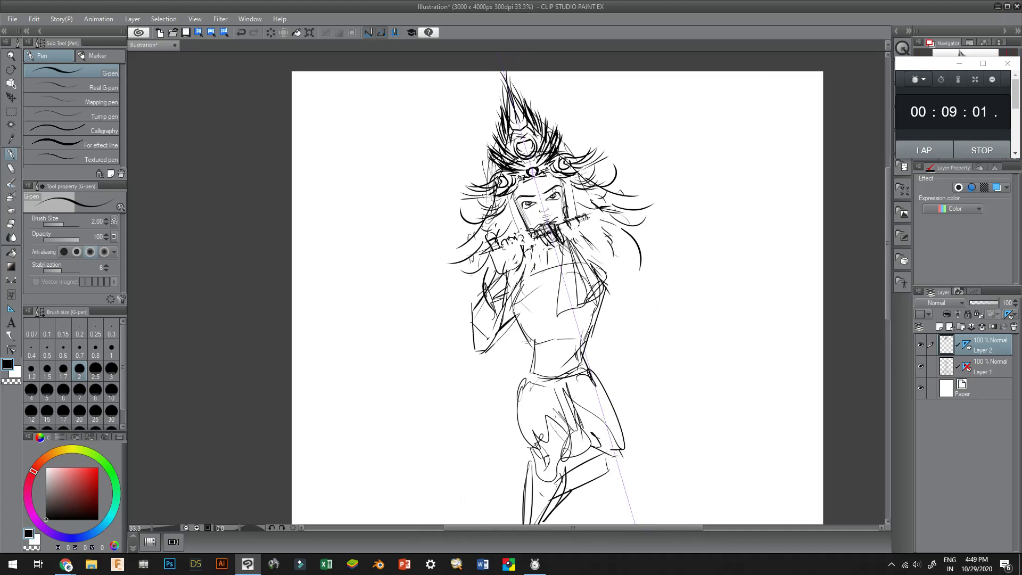
{"action": "key", "text": "bracketright"}
{"action": "key", "text": "bracketright"}
{"action": "key", "text": "bracketright"}
{"action": "mouse_move", "coordinate": [571, 182]}
{"action": "left_mouse_down"}
{"action": "mouse_move", "coordinate": [602, 185]}
{"action": "mouse_move", "coordinate": [608, 168]}
{"action": "mouse_move", "coordinate": [607, 189]}
{"action": "left_mouse_up"}
{"action": "mouse_move", "coordinate": [578, 192]}
{"action": "left_mouse_down"}
{"action": "mouse_move", "coordinate": [616, 207]}
{"action": "mouse_move", "coordinate": [573, 197]}
{"action": "mouse_move", "coordinate": [570, 212]}
{"action": "left_mouse_up"}
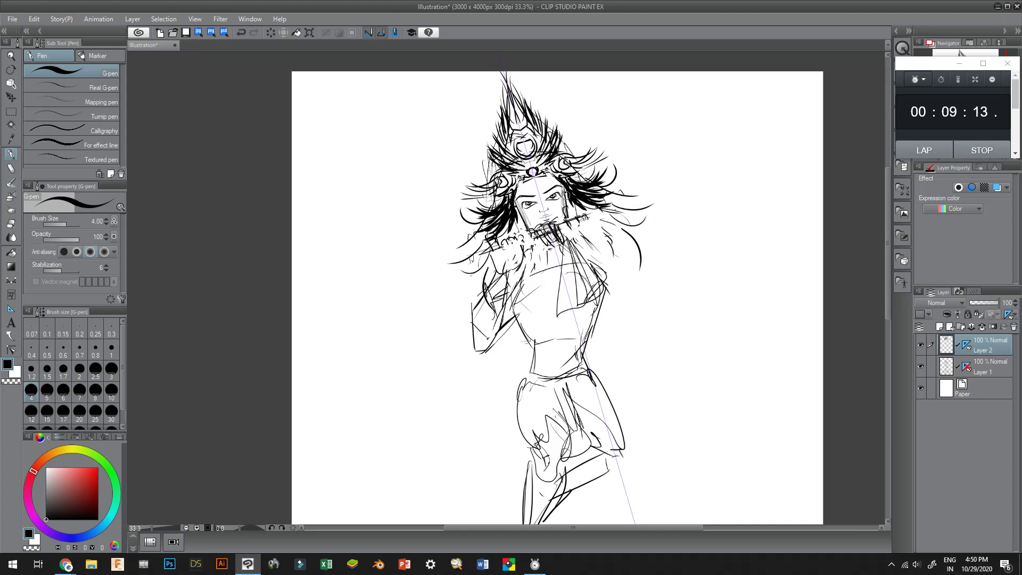
Extend the thick dark hair strands outward and down to the shoulders on both sides
{"action": "left_click_drag", "start_coordinate": [567, 202], "coordinate": [570, 216]}
{"action": "mouse_move", "coordinate": [573, 202]}
{"action": "left_mouse_down"}
{"action": "mouse_move", "coordinate": [576, 219]}
{"action": "mouse_move", "coordinate": [612, 217]}
{"action": "left_mouse_up"}
{"action": "left_click_drag", "start_coordinate": [590, 204], "coordinate": [615, 207]}
{"action": "left_click_drag", "start_coordinate": [598, 189], "coordinate": [618, 206]}
{"action": "mouse_move", "coordinate": [610, 194]}
{"action": "left_mouse_down"}
{"action": "mouse_move", "coordinate": [630, 197]}
{"action": "mouse_move", "coordinate": [610, 231]}
{"action": "left_mouse_up"}
{"action": "mouse_move", "coordinate": [598, 221]}
{"action": "left_mouse_down"}
{"action": "mouse_move", "coordinate": [616, 235]}
{"action": "mouse_move", "coordinate": [627, 226]}
{"action": "left_mouse_up"}
{"action": "mouse_move", "coordinate": [602, 227]}
{"action": "left_mouse_down"}
{"action": "mouse_move", "coordinate": [604, 248]}
{"action": "mouse_move", "coordinate": [630, 247]}
{"action": "mouse_move", "coordinate": [594, 237]}
{"action": "mouse_move", "coordinate": [619, 228]}
{"action": "mouse_move", "coordinate": [594, 236]}
{"action": "left_mouse_up"}
Draw a mirrored V-shaped forehead mark below the headband gem on Layer 2 with brush size 2
{"action": "left_click", "coordinate": [979, 366]}
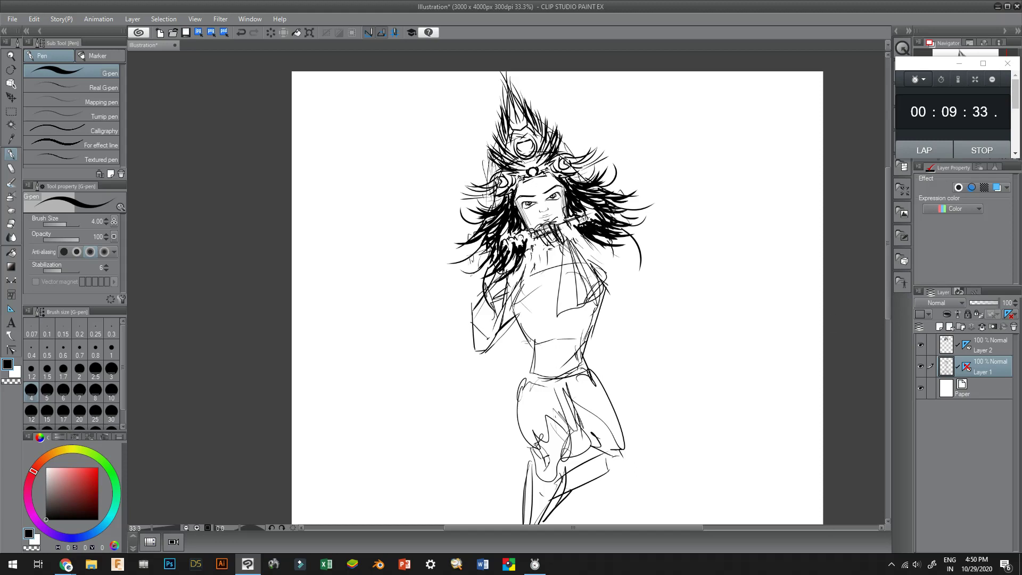
{"action": "left_click", "coordinate": [982, 345]}
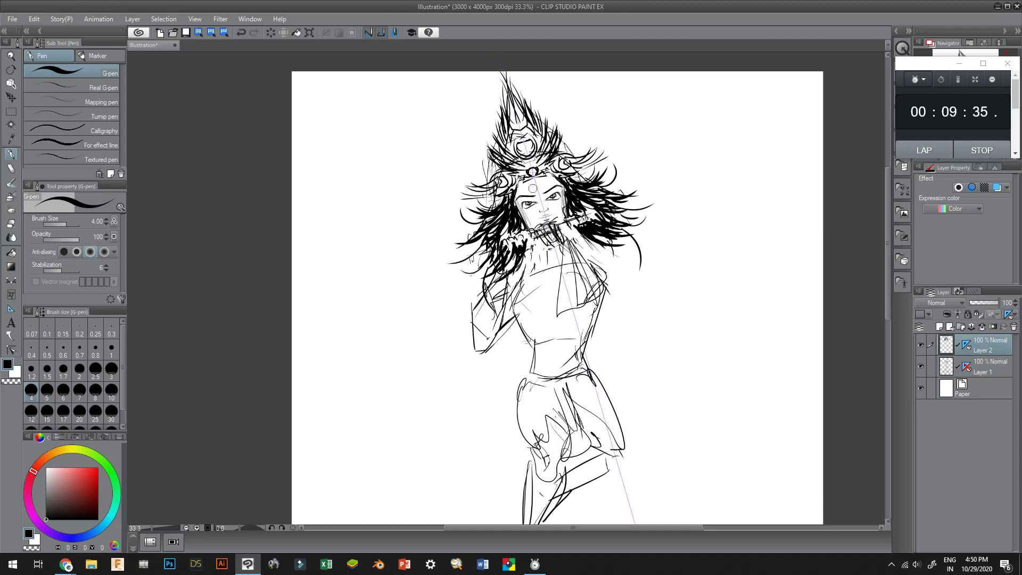
{"action": "key", "text": "["}
{"action": "key", "text": "["}
{"action": "key", "text": "bracketleft"}
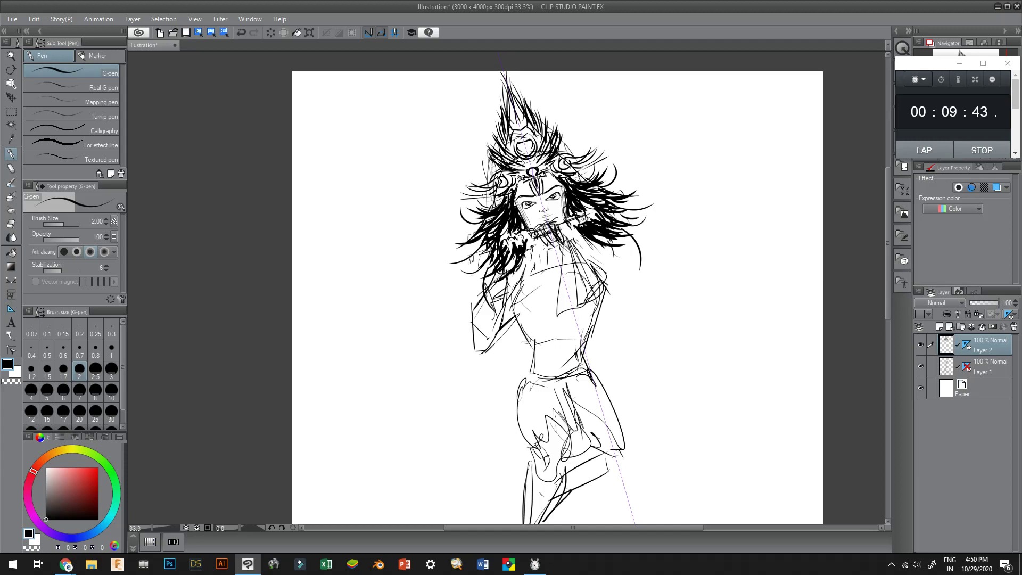
Reduce the pen to size 0.8 and the eraser to 1.2, and trim the inner lines of the forehead mark
{"action": "scroll", "coordinate": [533, 172], "scroll_direction": "up", "scroll_amount": 5}
{"action": "key", "text": "bracketleft"}
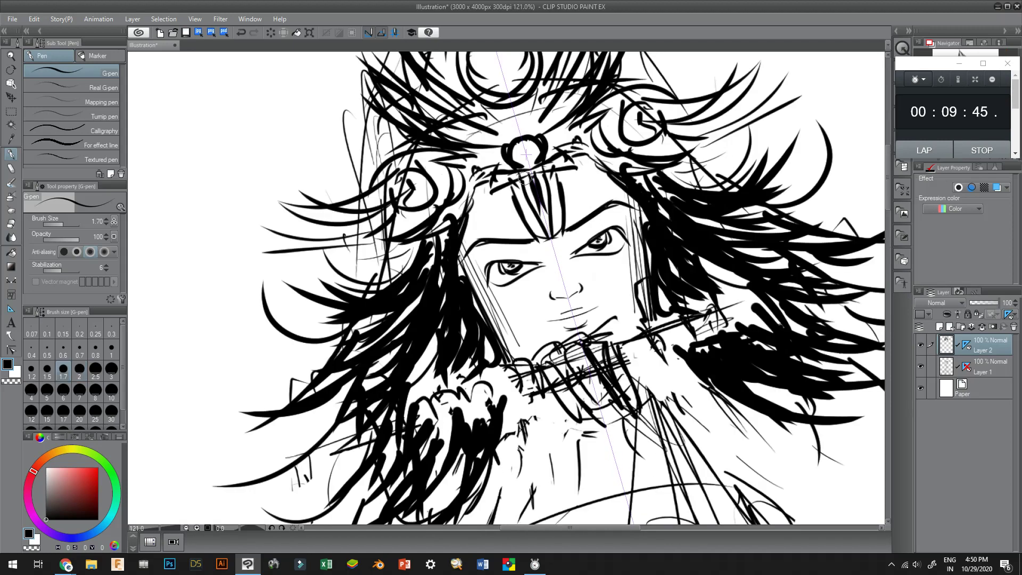
{"action": "key", "text": "bracketleft"}
{"action": "key", "text": "bracketleft"}
{"action": "key", "text": "bracketleft"}
{"action": "key", "text": "bracketleft"}
{"action": "key", "text": "e"}
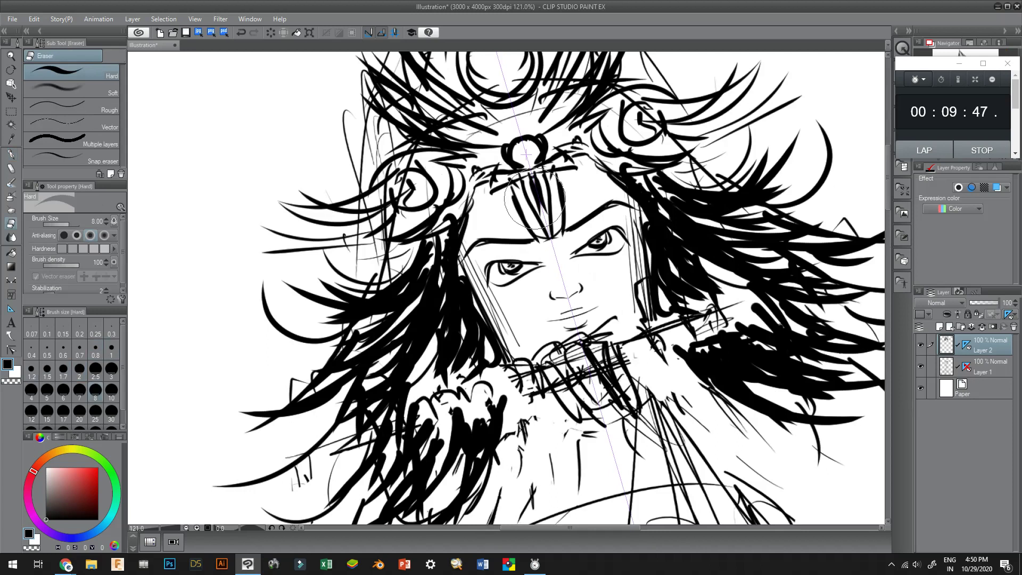
{"action": "key", "text": "bracketleft"}
{"action": "key", "text": "bracketleft"}
{"action": "key", "text": "bracketleft"}
{"action": "key", "text": "bracketleft"}
{"action": "key", "text": "bracketleft"}
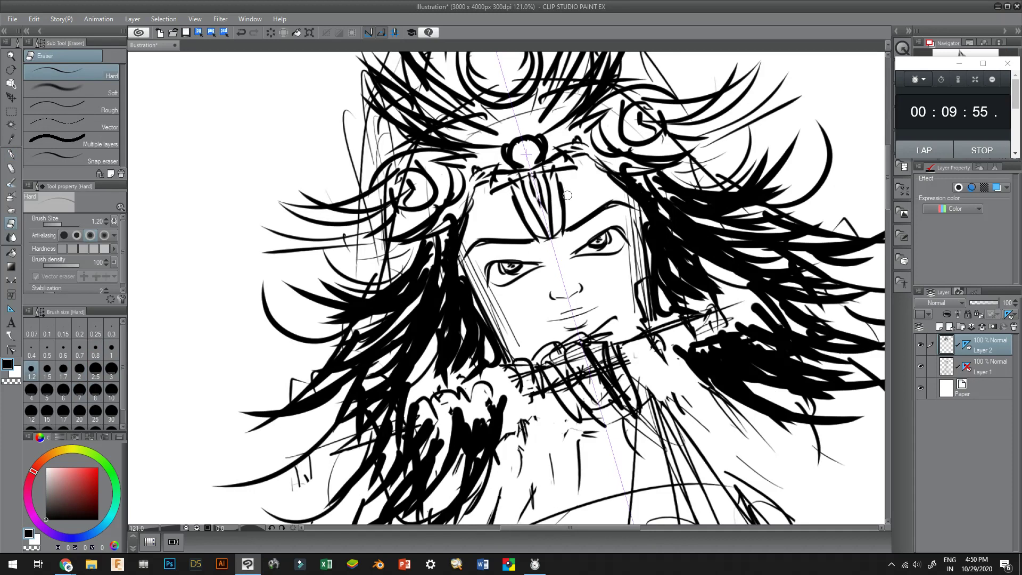
Refine the forehead mark's outer edges with fine pen strokes and erase the excess line thickness
{"action": "key", "text": "p"}
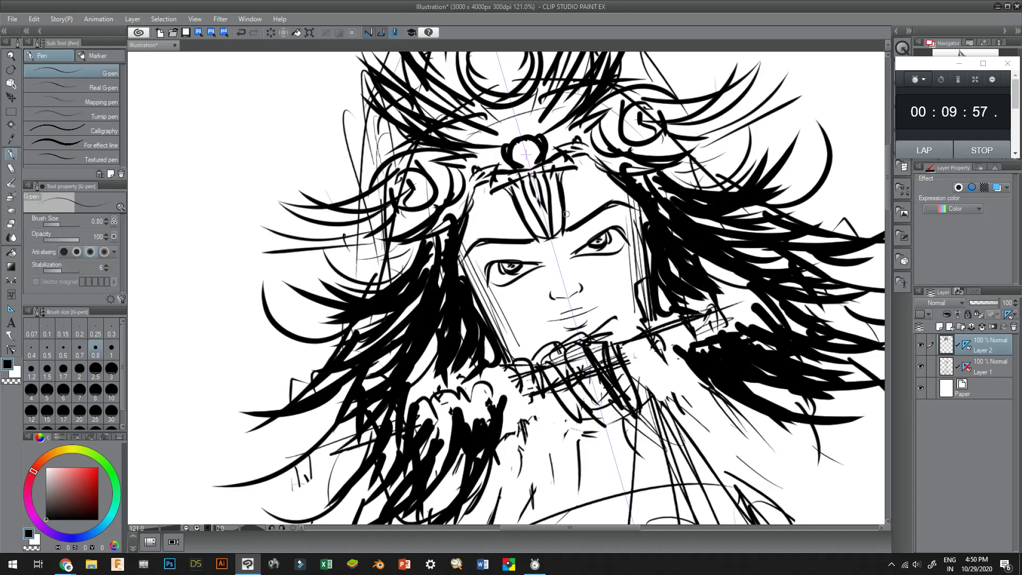
{"action": "mouse_move", "coordinate": [565, 213]}
{"action": "left_mouse_down"}
{"action": "mouse_move", "coordinate": [567, 230]}
{"action": "mouse_move", "coordinate": [554, 235]}
{"action": "mouse_move", "coordinate": [562, 228]}
{"action": "left_mouse_up"}
{"action": "left_click_drag", "start_coordinate": [515, 189], "coordinate": [526, 216]}
{"action": "key", "text": "e"}
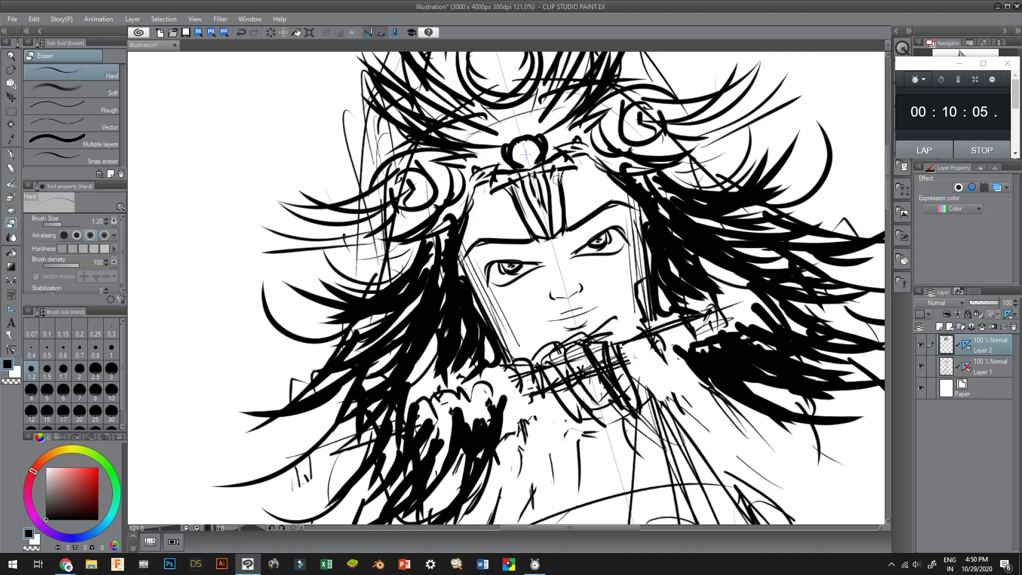
{"action": "left_click_drag", "start_coordinate": [557, 180], "coordinate": [561, 226]}
{"action": "mouse_move", "coordinate": [518, 195]}
{"action": "left_mouse_down"}
{"action": "mouse_move", "coordinate": [527, 220]}
{"action": "mouse_move", "coordinate": [508, 185]}
{"action": "mouse_move", "coordinate": [522, 205]}
{"action": "left_mouse_up"}
{"action": "key", "text": "p"}
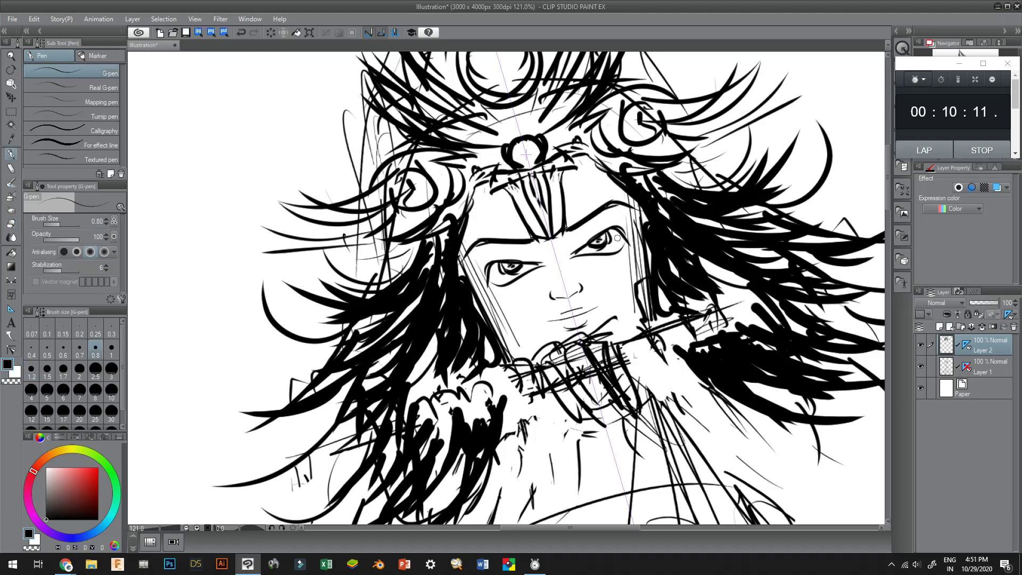
Add mirrored eyelid creases and fine eyelashes to both eyes, undoing the unwanted lines around them
{"action": "left_click_drag", "start_coordinate": [581, 246], "coordinate": [610, 223]}
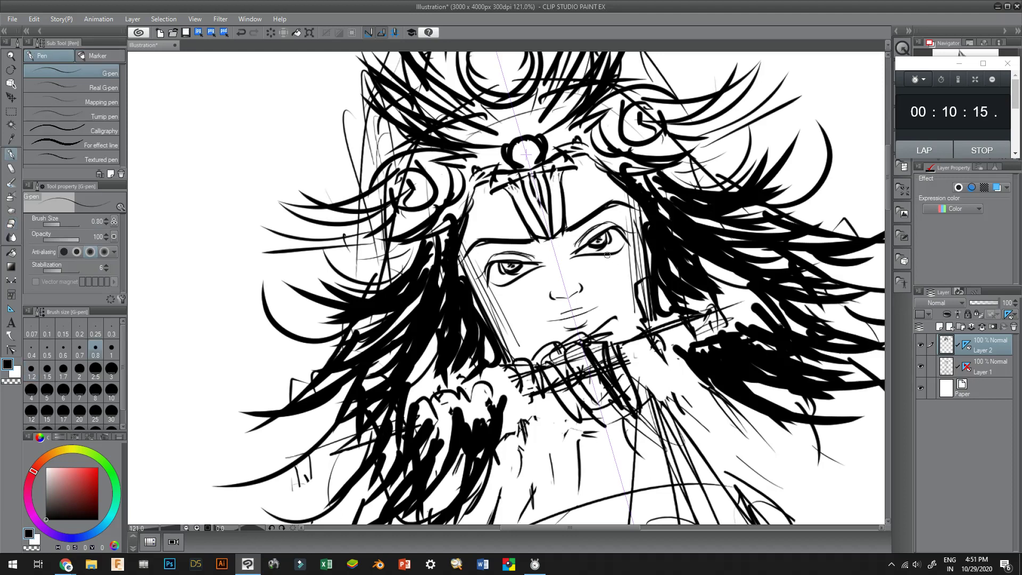
{"action": "left_click_drag", "start_coordinate": [591, 258], "coordinate": [622, 250]}
{"action": "key", "text": "ctrl+z"}
{"action": "mouse_move", "coordinate": [581, 259]}
{"action": "left_mouse_down"}
{"action": "mouse_move", "coordinate": [628, 255]}
{"action": "mouse_move", "coordinate": [625, 230]}
{"action": "mouse_move", "coordinate": [609, 256]}
{"action": "mouse_move", "coordinate": [579, 242]}
{"action": "mouse_move", "coordinate": [635, 218]}
{"action": "mouse_move", "coordinate": [623, 233]}
{"action": "mouse_move", "coordinate": [643, 213]}
{"action": "mouse_move", "coordinate": [617, 229]}
{"action": "mouse_move", "coordinate": [632, 215]}
{"action": "left_mouse_up"}
{"action": "key", "text": "ctrl+z"}
{"action": "key", "text": "ctrl+z"}
{"action": "mouse_move", "coordinate": [613, 226]}
{"action": "left_mouse_down"}
{"action": "mouse_move", "coordinate": [621, 210]}
{"action": "mouse_move", "coordinate": [609, 213]}
{"action": "left_mouse_up"}
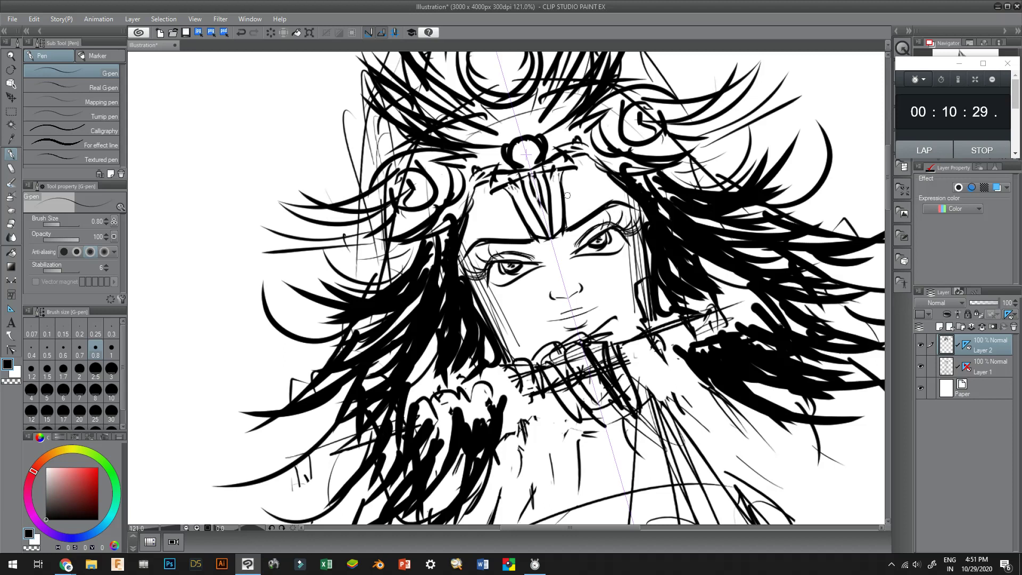
Sketch looping necklace lines hanging over the chest on Layer 1, setting the brush size to 1.5
{"action": "scroll", "coordinate": [543, 213], "scroll_direction": "down", "scroll_amount": 5}
{"action": "scroll", "coordinate": [575, 159], "scroll_direction": "down", "scroll_amount": 2}
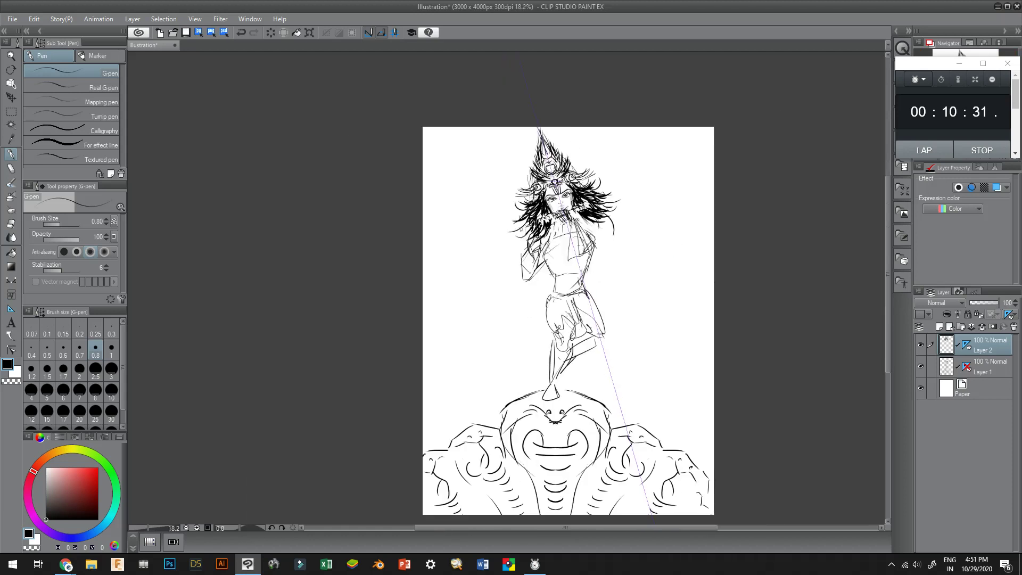
{"action": "scroll", "coordinate": [605, 299], "scroll_direction": "up", "scroll_amount": 4}
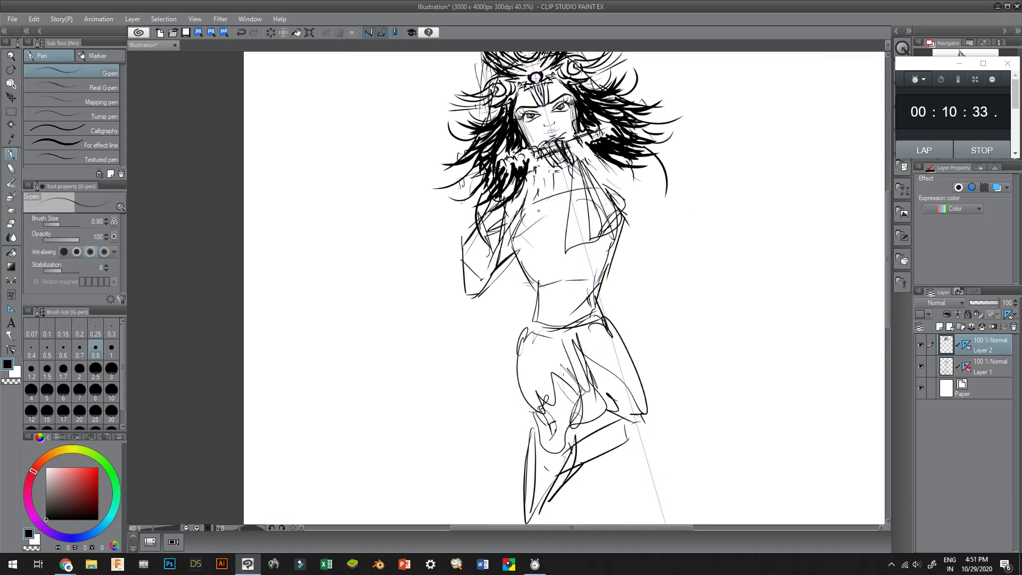
{"action": "left_click", "coordinate": [982, 367]}
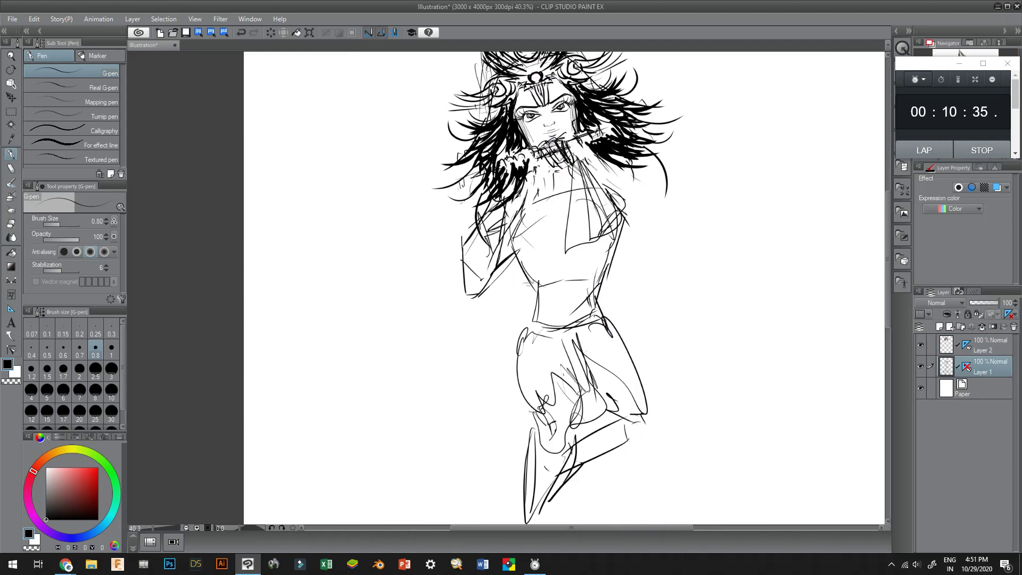
{"action": "left_click_drag", "start_coordinate": [540, 193], "coordinate": [562, 251]}
{"action": "mouse_move", "coordinate": [542, 186]}
{"action": "left_mouse_down"}
{"action": "mouse_move", "coordinate": [542, 258]}
{"action": "mouse_move", "coordinate": [557, 234]}
{"action": "mouse_move", "coordinate": [554, 250]}
{"action": "left_mouse_up"}
{"action": "left_click", "coordinate": [47, 369]}
{"action": "left_click_drag", "start_coordinate": [543, 184], "coordinate": [535, 246]}
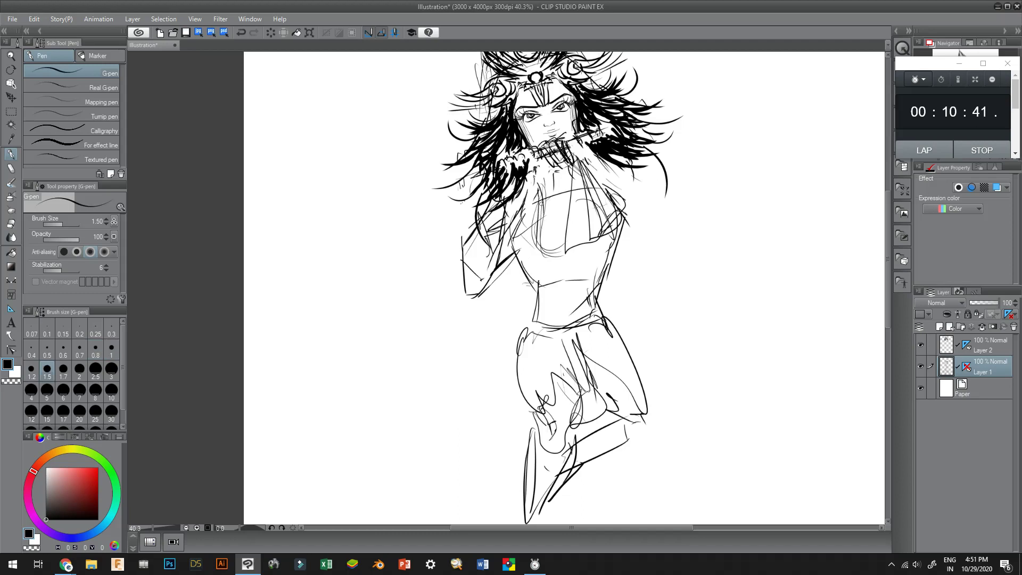
{"action": "left_click_drag", "start_coordinate": [536, 202], "coordinate": [565, 245]}
{"action": "left_click_drag", "start_coordinate": [546, 206], "coordinate": [551, 236]}
{"action": "left_click_drag", "start_coordinate": [575, 260], "coordinate": [817, 304]}
{"action": "key", "text": "ctrl+0"}
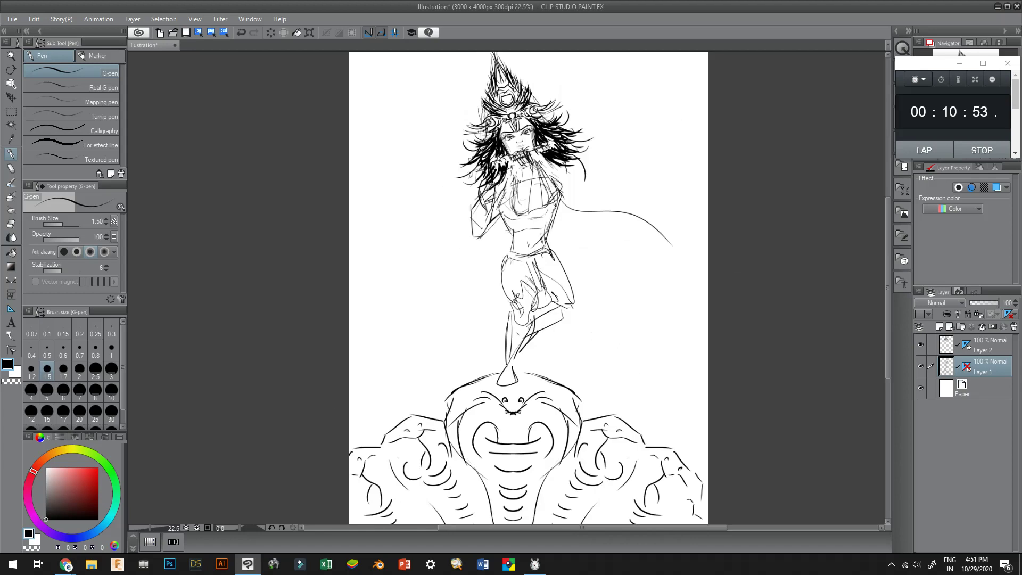
{"action": "left_click_drag", "start_coordinate": [561, 199], "coordinate": [708, 154]}
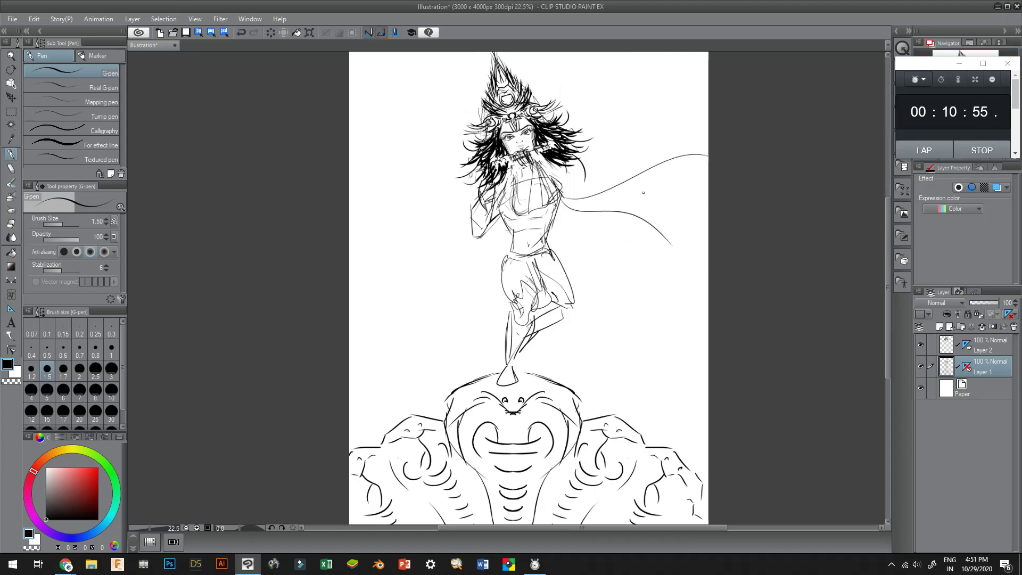
{"action": "left_click_drag", "start_coordinate": [560, 193], "coordinate": [708, 133]}
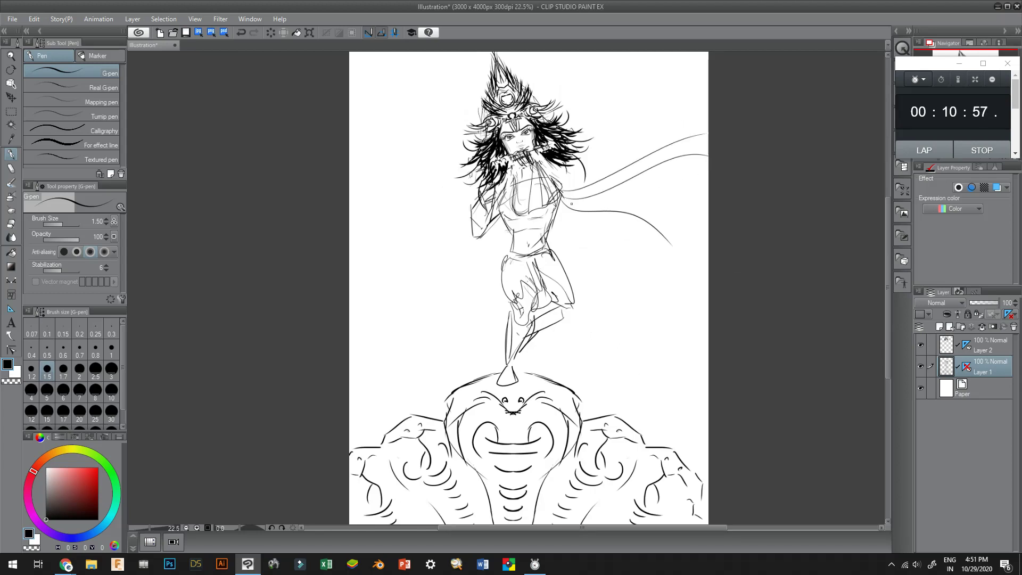
{"action": "key", "text": "ctrl+z"}
{"action": "key", "text": "ctrl+z"}
{"action": "key", "text": "ctrl+z"}
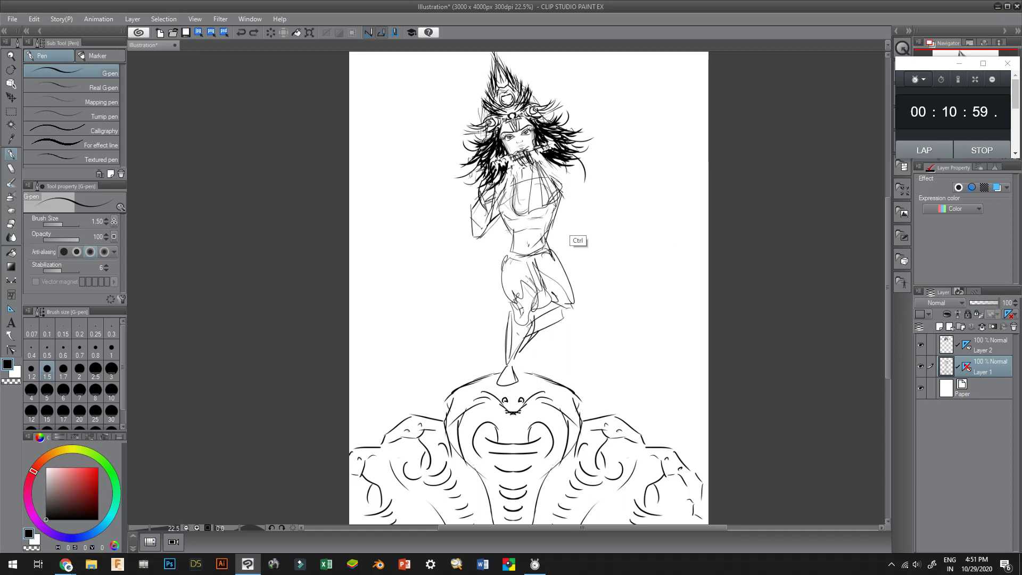
Sketch long flowing sash lines from the figure's shoulder to the canvas's right edge with the pen at size 3
{"action": "key", "text": "bracketright"}
{"action": "key", "text": "bracketright"}
{"action": "key", "text": "bracketright"}
{"action": "key", "text": "bracketright"}
{"action": "left_click_drag", "start_coordinate": [563, 194], "coordinate": [707, 214]}
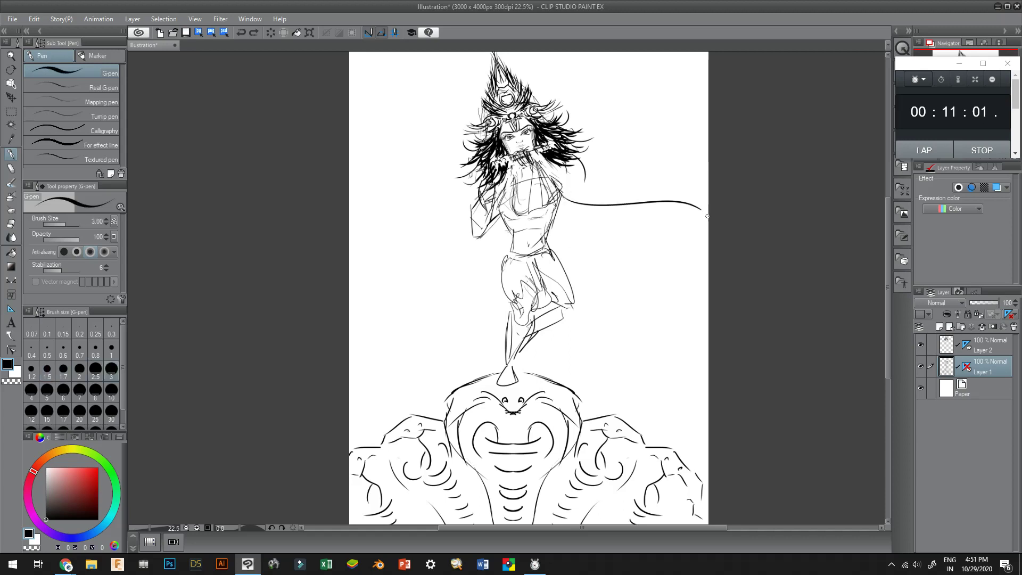
{"action": "mouse_move", "coordinate": [563, 191]}
{"action": "left_mouse_down"}
{"action": "mouse_move", "coordinate": [717, 155]}
{"action": "mouse_move", "coordinate": [736, 118]}
{"action": "left_mouse_up"}
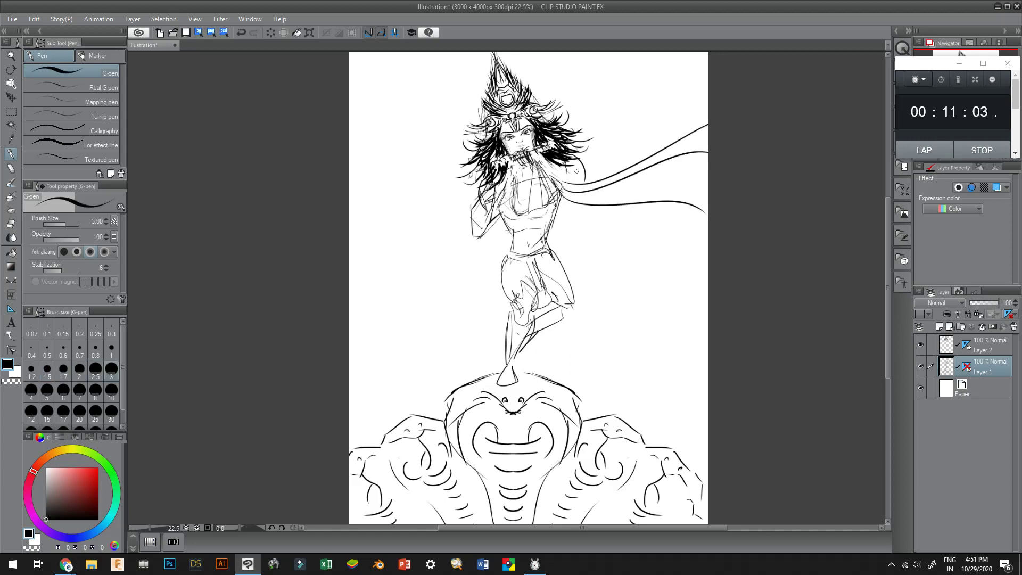
{"action": "left_click_drag", "start_coordinate": [569, 181], "coordinate": [713, 111]}
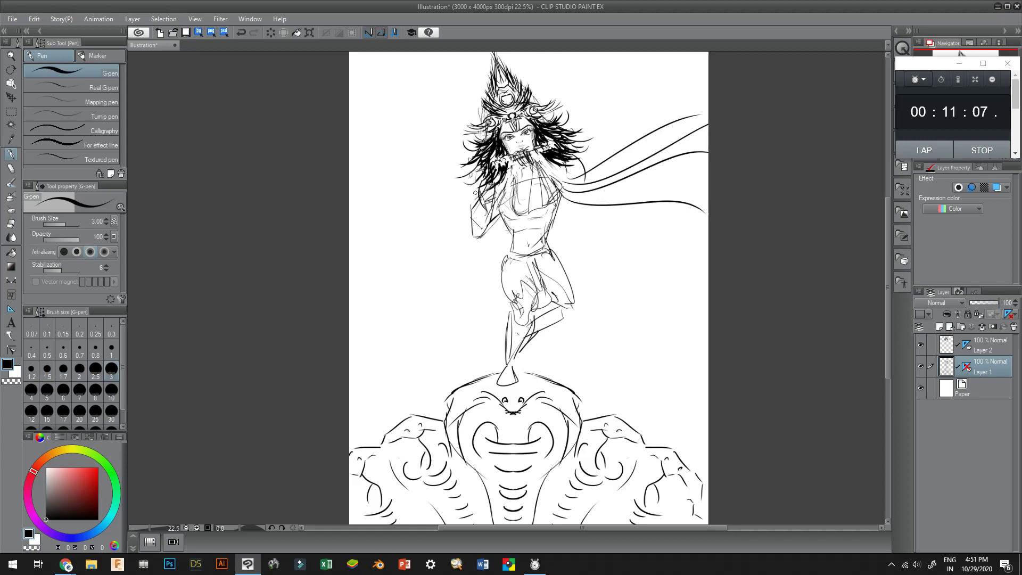
Sketch three sash lines sweeping from the torso to the canvas's left edge, and add wavy fold lines across both sashes
{"action": "left_click_drag", "start_coordinate": [494, 223], "coordinate": [374, 389]}
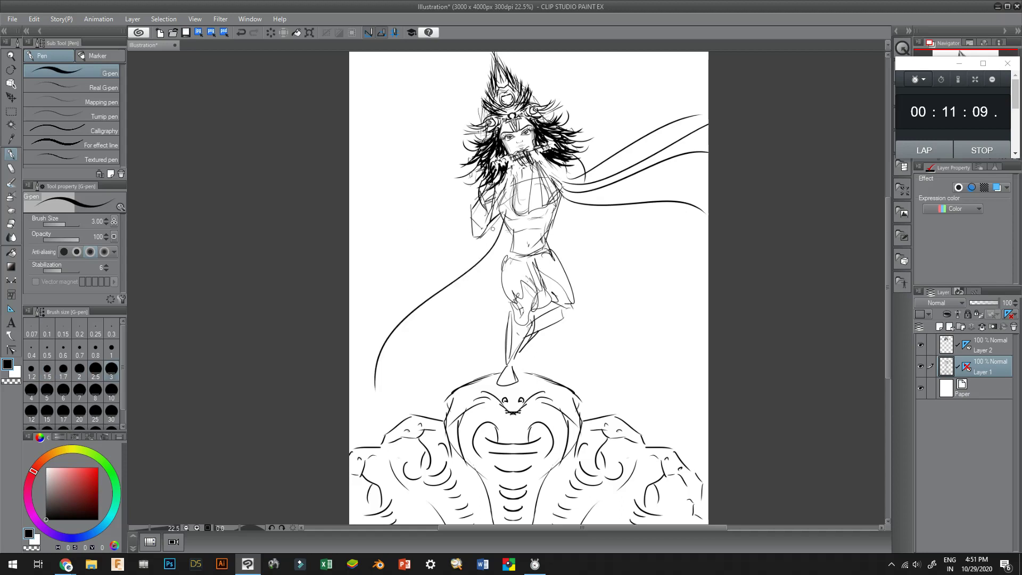
{"action": "left_click_drag", "start_coordinate": [492, 229], "coordinate": [350, 345]}
{"action": "mouse_move", "coordinate": [496, 224]}
{"action": "left_mouse_down"}
{"action": "mouse_move", "coordinate": [469, 256]}
{"action": "mouse_move", "coordinate": [349, 304]}
{"action": "left_mouse_up"}
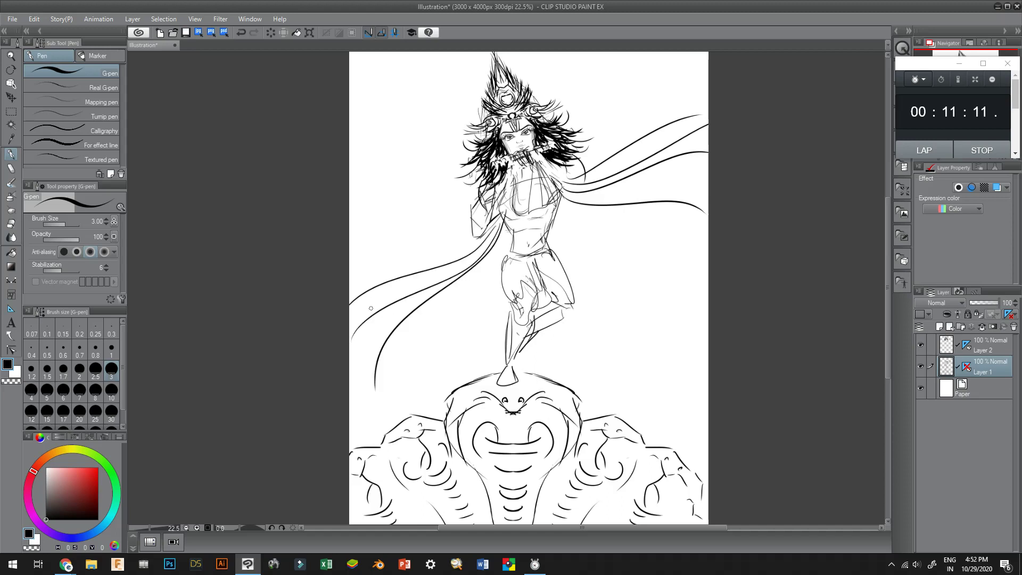
{"action": "left_click_drag", "start_coordinate": [681, 190], "coordinate": [707, 156]}
{"action": "left_click_drag", "start_coordinate": [366, 286], "coordinate": [371, 368]}
Strengthen the torso outline with bolder strokes along both sides from the chest to the waist
{"action": "scroll", "coordinate": [574, 180], "scroll_direction": "down", "scroll_amount": 4}
{"action": "scroll", "coordinate": [574, 180], "scroll_direction": "up", "scroll_amount": 6}
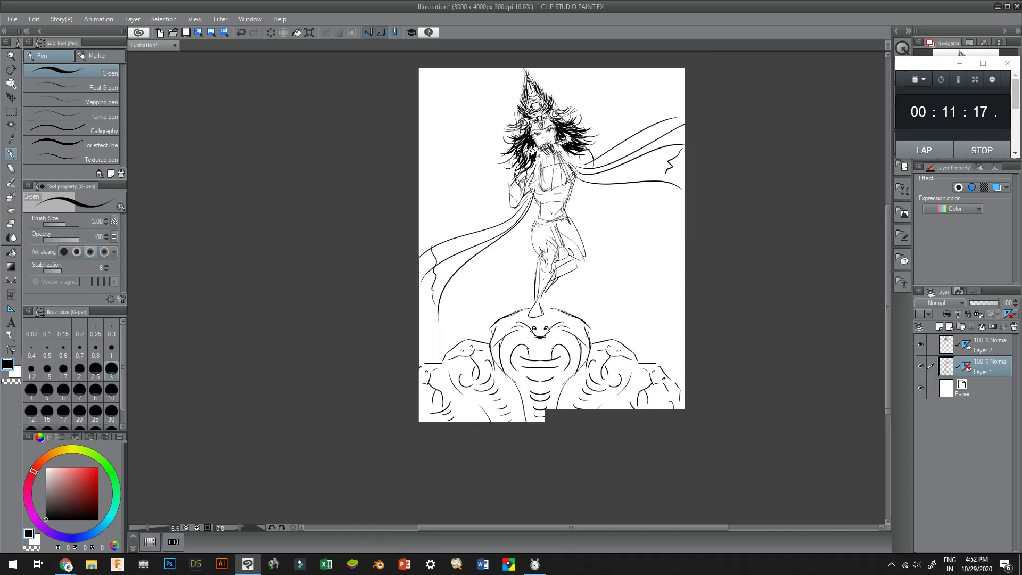
{"action": "scroll", "coordinate": [582, 175], "scroll_direction": "up", "scroll_amount": 1}
{"action": "mouse_move", "coordinate": [575, 166]}
{"action": "left_mouse_down"}
{"action": "mouse_move", "coordinate": [554, 243]}
{"action": "mouse_move", "coordinate": [563, 255]}
{"action": "left_mouse_up"}
{"action": "mouse_move", "coordinate": [486, 208]}
{"action": "left_mouse_down"}
{"action": "mouse_move", "coordinate": [503, 228]}
{"action": "mouse_move", "coordinate": [495, 263]}
{"action": "left_mouse_up"}
{"action": "scroll", "coordinate": [519, 269], "scroll_direction": "down", "scroll_amount": 2}
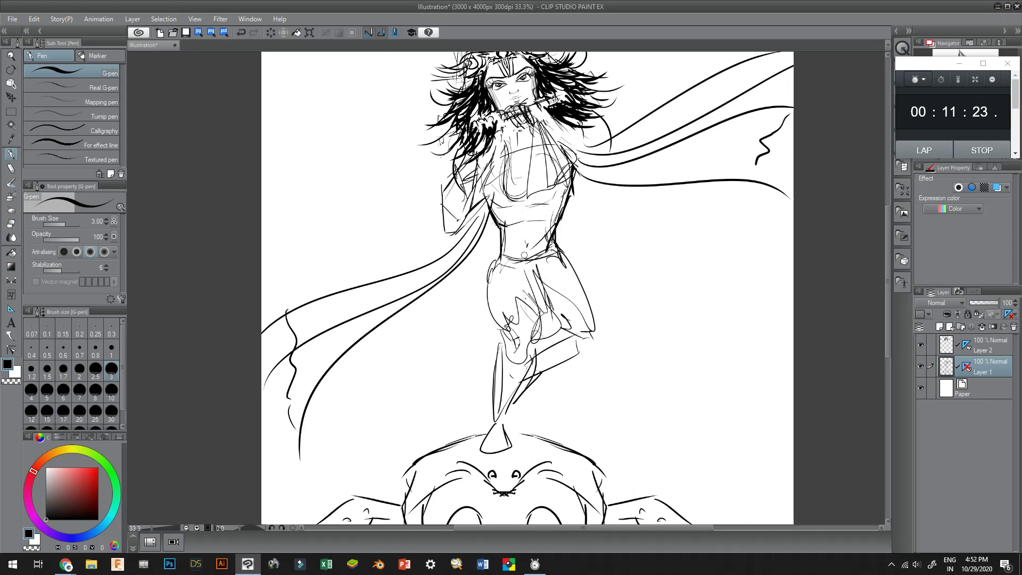
Draw the waistband and the draped folds of the lower garment over the hips and raised thigh
{"action": "scroll", "coordinate": [561, 266], "scroll_direction": "up", "scroll_amount": 1}
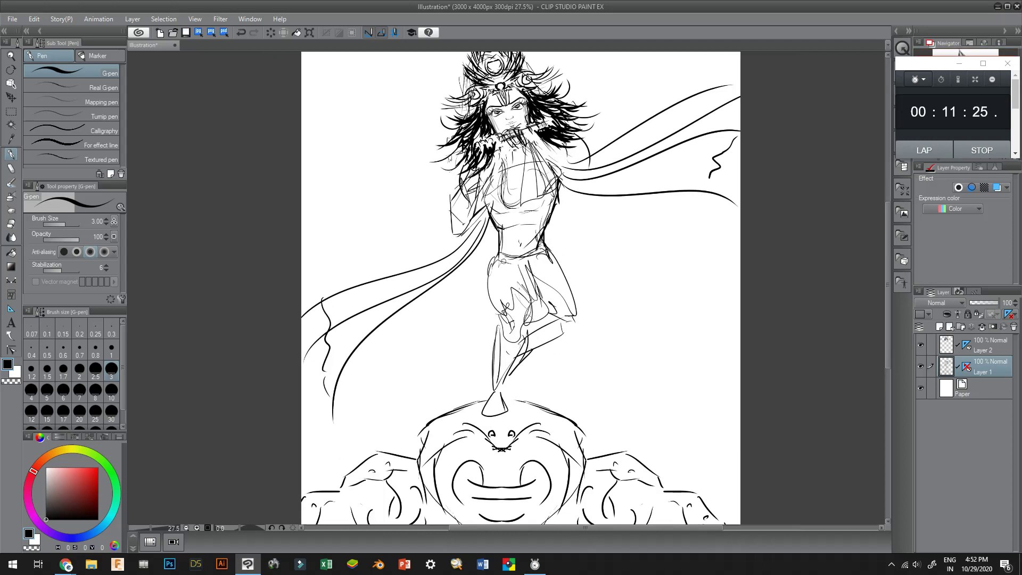
{"action": "mouse_move", "coordinate": [501, 262]}
{"action": "left_mouse_down"}
{"action": "mouse_move", "coordinate": [532, 261]}
{"action": "mouse_move", "coordinate": [521, 264]}
{"action": "left_mouse_up"}
{"action": "left_click_drag", "start_coordinate": [514, 263], "coordinate": [533, 294]}
{"action": "mouse_move", "coordinate": [530, 264]}
{"action": "left_mouse_down"}
{"action": "mouse_move", "coordinate": [584, 293]}
{"action": "mouse_move", "coordinate": [531, 333]}
{"action": "mouse_move", "coordinate": [566, 326]}
{"action": "mouse_move", "coordinate": [587, 301]}
{"action": "mouse_move", "coordinate": [556, 307]}
{"action": "mouse_move", "coordinate": [572, 299]}
{"action": "left_mouse_up"}
{"action": "mouse_move", "coordinate": [548, 249]}
{"action": "left_mouse_down"}
{"action": "mouse_move", "coordinate": [572, 284]}
{"action": "mouse_move", "coordinate": [503, 310]}
{"action": "mouse_move", "coordinate": [514, 320]}
{"action": "left_mouse_up"}
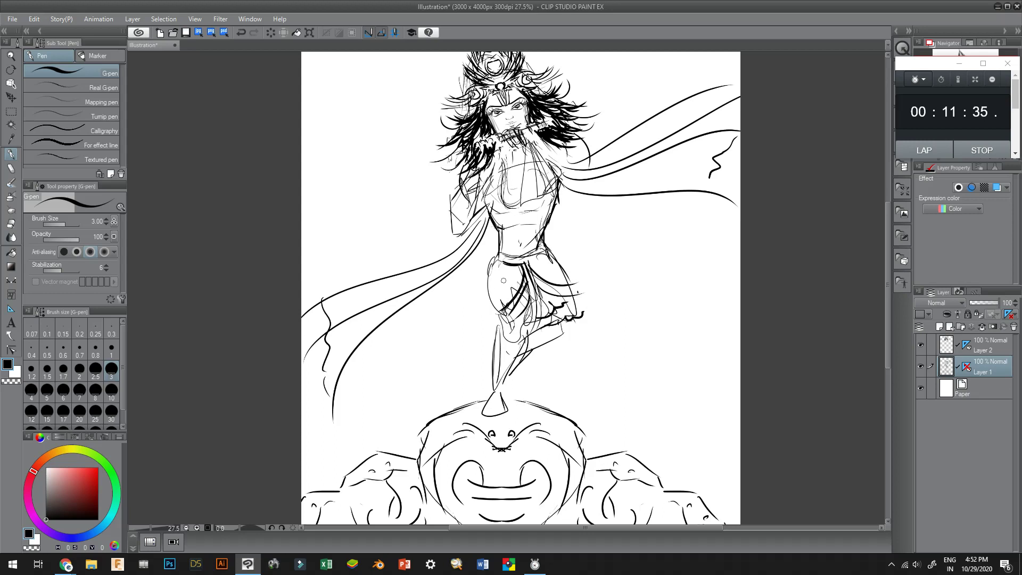
{"action": "mouse_move", "coordinate": [499, 260]}
{"action": "left_mouse_down"}
{"action": "mouse_move", "coordinate": [488, 266]}
{"action": "mouse_move", "coordinate": [552, 247]}
{"action": "mouse_move", "coordinate": [511, 267]}
{"action": "mouse_move", "coordinate": [527, 239]}
{"action": "left_mouse_up"}
Outline the standing leg, its foot with toes, and the bent lower leg with bold strokes
{"action": "mouse_move", "coordinate": [502, 334]}
{"action": "left_mouse_down"}
{"action": "mouse_move", "coordinate": [495, 391]}
{"action": "mouse_move", "coordinate": [515, 358]}
{"action": "mouse_move", "coordinate": [509, 408]}
{"action": "mouse_move", "coordinate": [498, 415]}
{"action": "mouse_move", "coordinate": [491, 399]}
{"action": "mouse_move", "coordinate": [484, 414]}
{"action": "mouse_move", "coordinate": [507, 406]}
{"action": "left_mouse_up"}
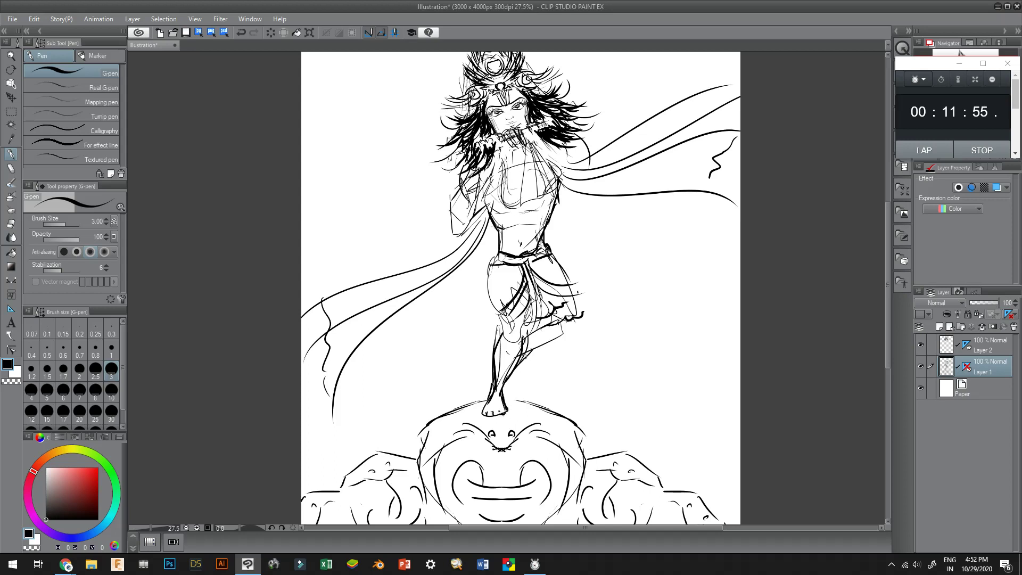
{"action": "mouse_move", "coordinate": [571, 324]}
{"action": "left_mouse_down"}
{"action": "mouse_move", "coordinate": [569, 339]}
{"action": "mouse_move", "coordinate": [539, 349]}
{"action": "mouse_move", "coordinate": [560, 321]}
{"action": "left_mouse_up"}
{"action": "left_click_drag", "start_coordinate": [526, 355], "coordinate": [508, 375]}
Erase stray lines around the knee with a size 2 eraser, and outline the lower garment with bold pen strokes
{"action": "key", "text": "e"}
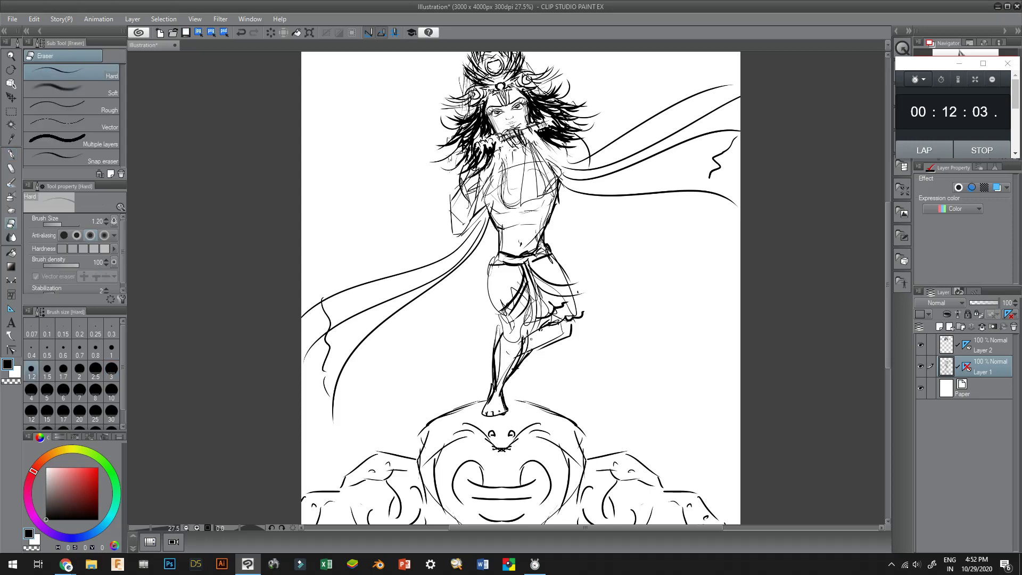
{"action": "key", "text": "bracketright"}
{"action": "key", "text": "bracketright"}
{"action": "key", "text": "bracketright"}
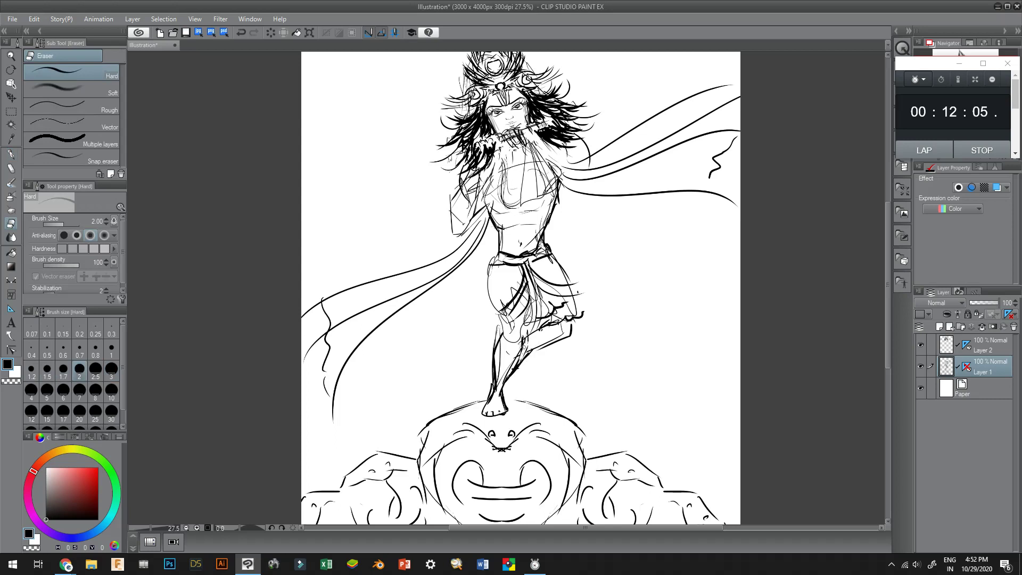
{"action": "left_click_drag", "start_coordinate": [527, 347], "coordinate": [517, 353]}
{"action": "key", "text": "p"}
{"action": "mouse_move", "coordinate": [492, 258]}
{"action": "left_mouse_down"}
{"action": "mouse_move", "coordinate": [489, 320]}
{"action": "mouse_move", "coordinate": [489, 310]}
{"action": "mouse_move", "coordinate": [516, 356]}
{"action": "mouse_move", "coordinate": [530, 341]}
{"action": "mouse_move", "coordinate": [500, 335]}
{"action": "mouse_move", "coordinate": [564, 332]}
{"action": "mouse_move", "coordinate": [561, 312]}
{"action": "mouse_move", "coordinate": [563, 330]}
{"action": "mouse_move", "coordinate": [576, 312]}
{"action": "left_mouse_up"}
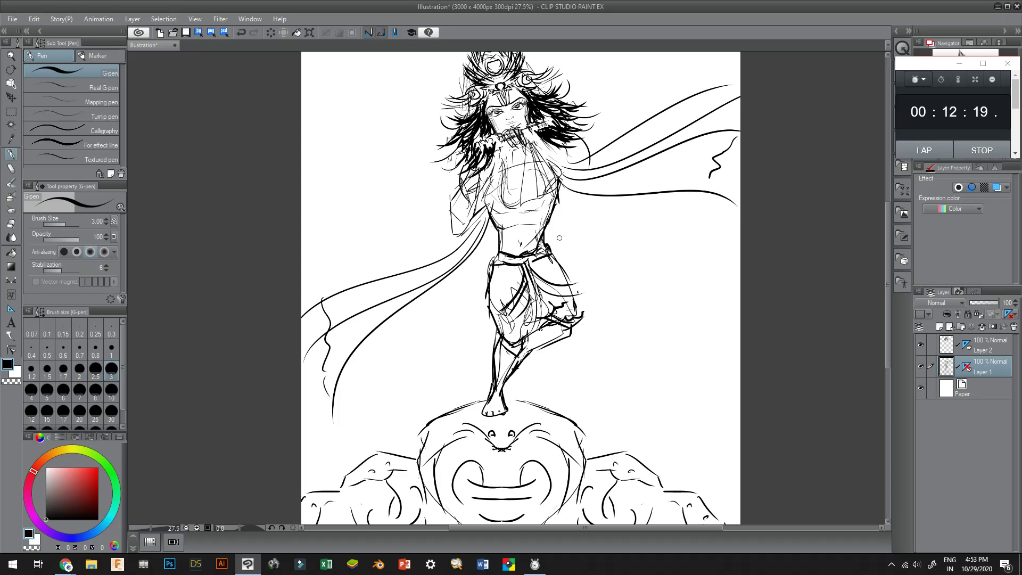
Add thick shadow strokes along the right edges of the central cobra and the neighbouring snake with the pen at size 7
{"action": "scroll", "coordinate": [559, 237], "scroll_direction": "down", "scroll_amount": 6}
{"action": "scroll", "coordinate": [550, 342], "scroll_direction": "up", "scroll_amount": 4}
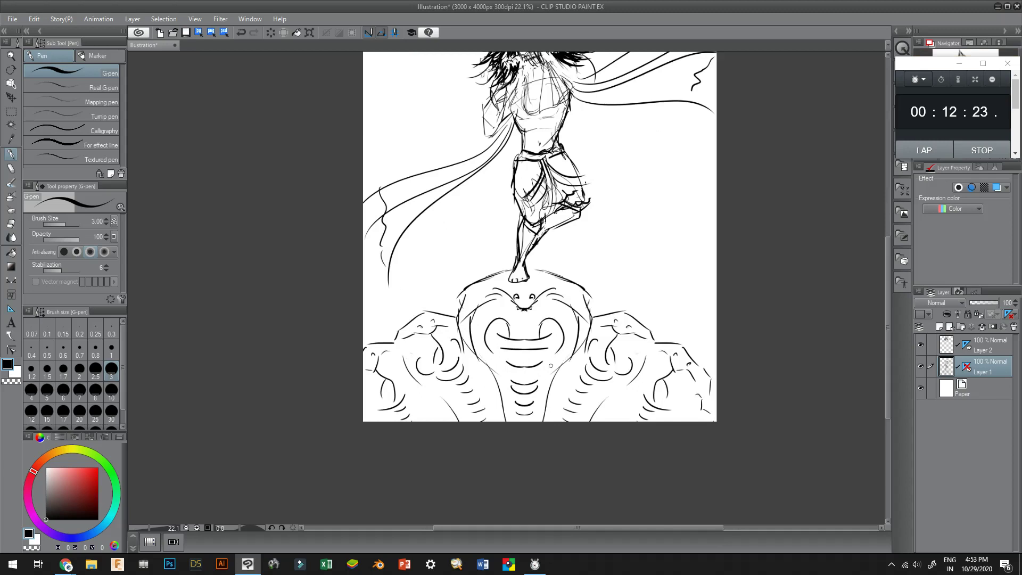
{"action": "key", "text": "bracketright"}
{"action": "key", "text": "bracketright"}
{"action": "key", "text": "bracketright"}
{"action": "key", "text": "bracketright"}
{"action": "left_click_drag", "start_coordinate": [546, 434], "coordinate": [557, 399]}
{"action": "mouse_move", "coordinate": [550, 430]}
{"action": "left_mouse_down"}
{"action": "mouse_move", "coordinate": [558, 385]}
{"action": "mouse_move", "coordinate": [543, 441]}
{"action": "mouse_move", "coordinate": [554, 378]}
{"action": "mouse_move", "coordinate": [548, 404]}
{"action": "mouse_move", "coordinate": [592, 335]}
{"action": "left_mouse_up"}
{"action": "left_click_drag", "start_coordinate": [559, 376], "coordinate": [592, 332]}
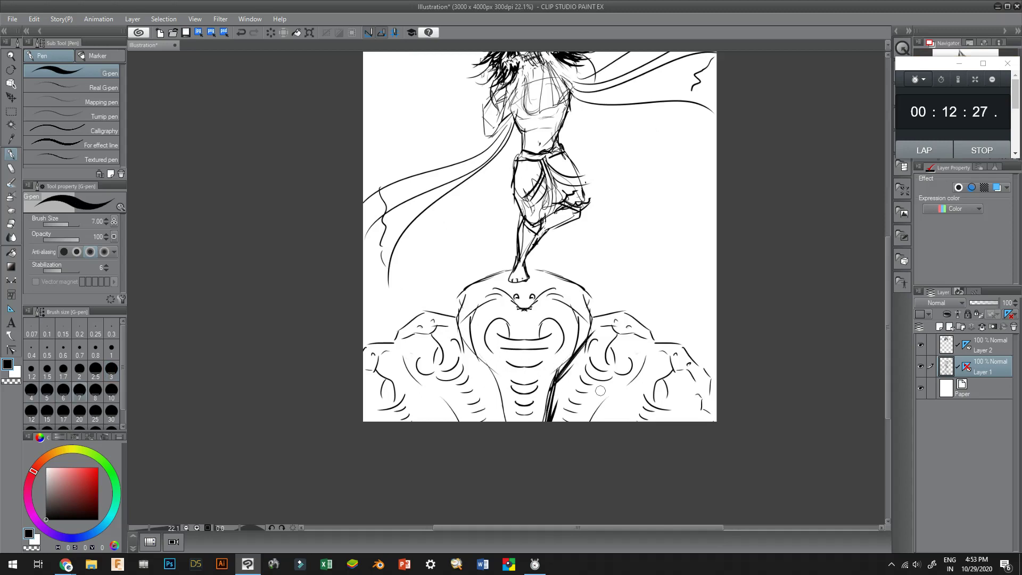
{"action": "mouse_move", "coordinate": [588, 431]}
{"action": "left_mouse_down"}
{"action": "mouse_move", "coordinate": [610, 390]}
{"action": "mouse_move", "coordinate": [641, 377]}
{"action": "left_mouse_up"}
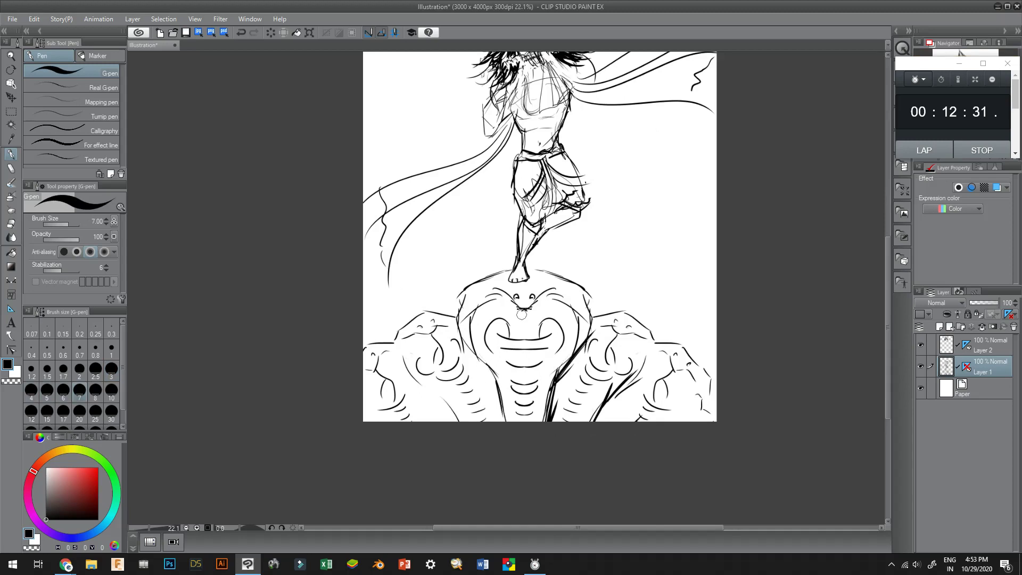
Draw a bold forked tongue on the central cobra and a tongue on the snake to its left
{"action": "mouse_move", "coordinate": [524, 308]}
{"action": "left_mouse_down"}
{"action": "mouse_move", "coordinate": [510, 356]}
{"action": "mouse_move", "coordinate": [520, 326]}
{"action": "mouse_move", "coordinate": [512, 351]}
{"action": "mouse_move", "coordinate": [521, 337]}
{"action": "left_mouse_up"}
{"action": "left_click_drag", "start_coordinate": [429, 333], "coordinate": [439, 351]}
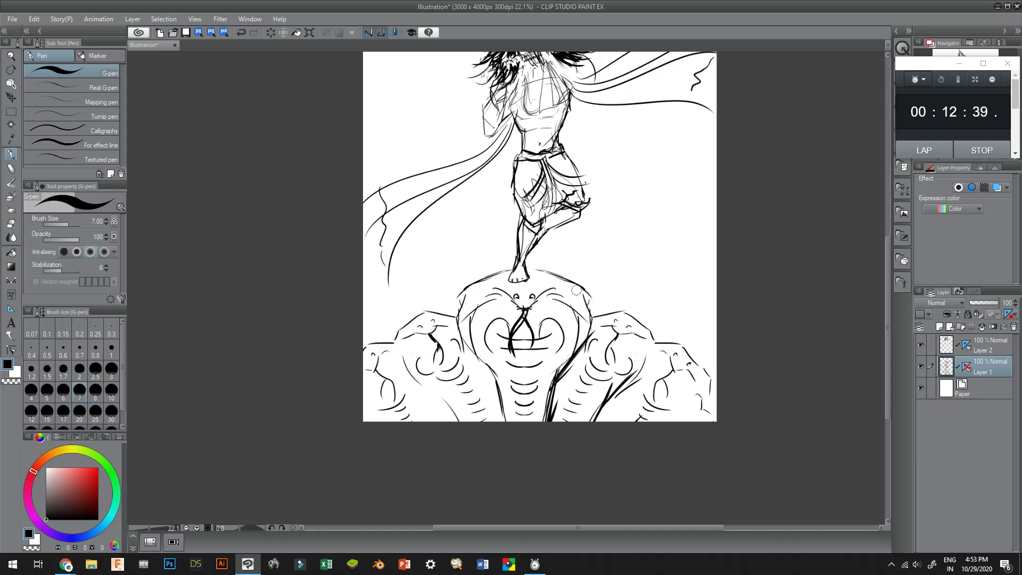
Reduce the pen to size 2 and sign the drawing with the artist's signature above the snakes on the right
{"action": "scroll", "coordinate": [576, 290], "scroll_direction": "down", "scroll_amount": 3}
{"action": "scroll", "coordinate": [527, 209], "scroll_direction": "up", "scroll_amount": 1}
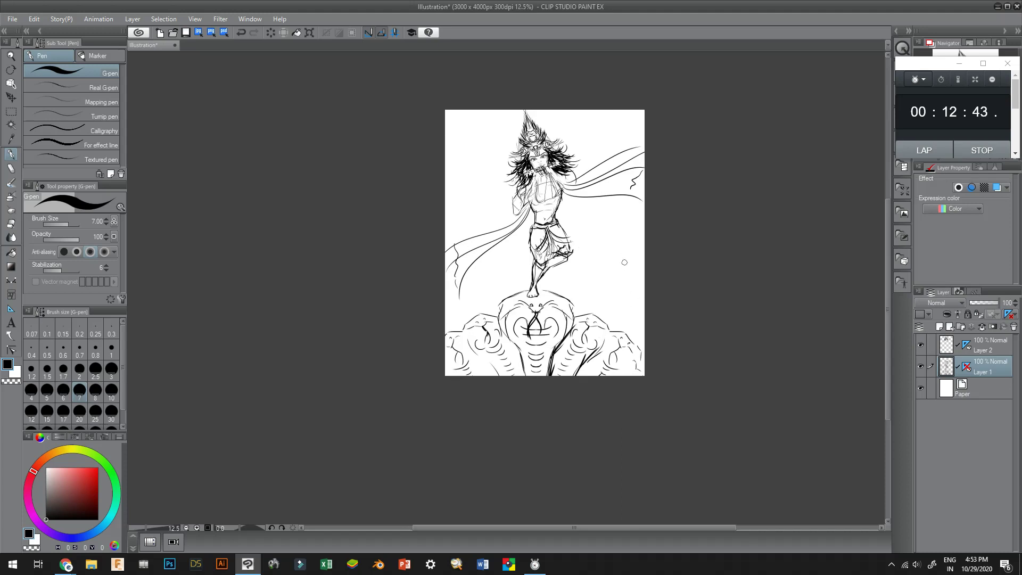
{"action": "key", "text": "bracketleft"}
{"action": "key", "text": "bracketleft"}
{"action": "key", "text": "bracketleft"}
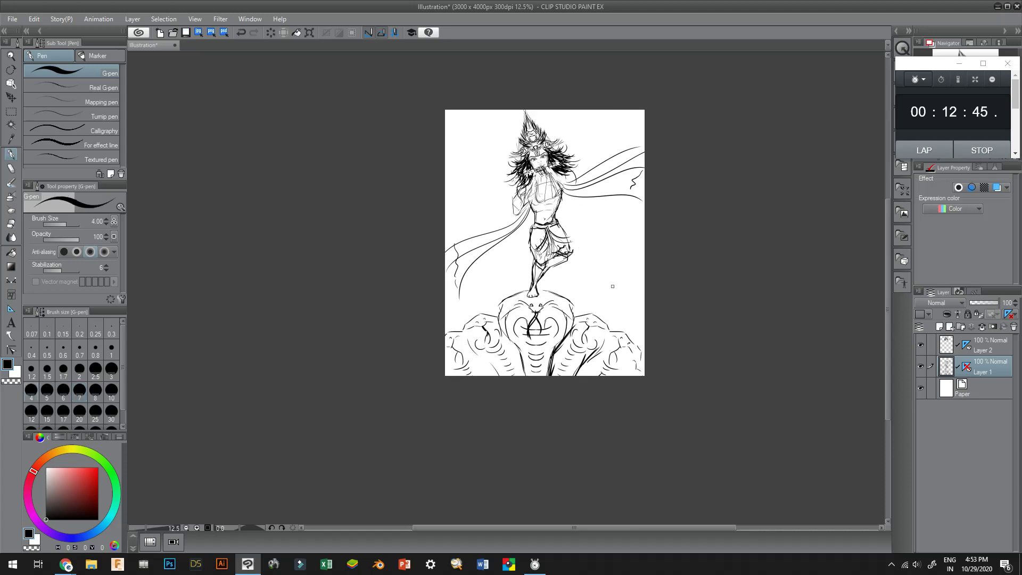
{"action": "scroll", "coordinate": [612, 286], "scroll_direction": "up", "scroll_amount": 2}
{"action": "key", "text": "bracketleft"}
{"action": "key", "text": "bracketleft"}
{"action": "key", "text": "bracketleft"}
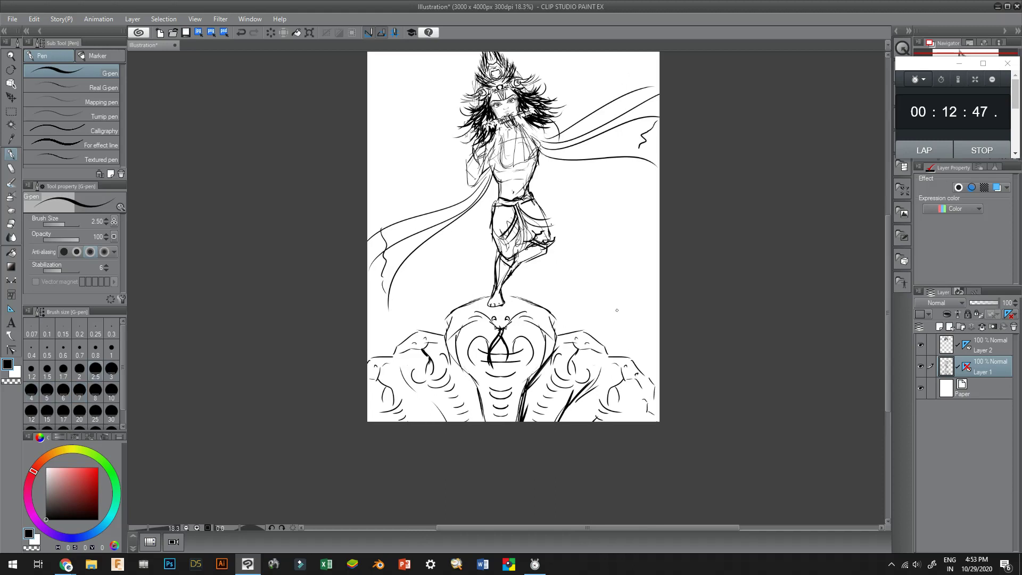
{"action": "left_click_drag", "start_coordinate": [616, 313], "coordinate": [643, 317]}
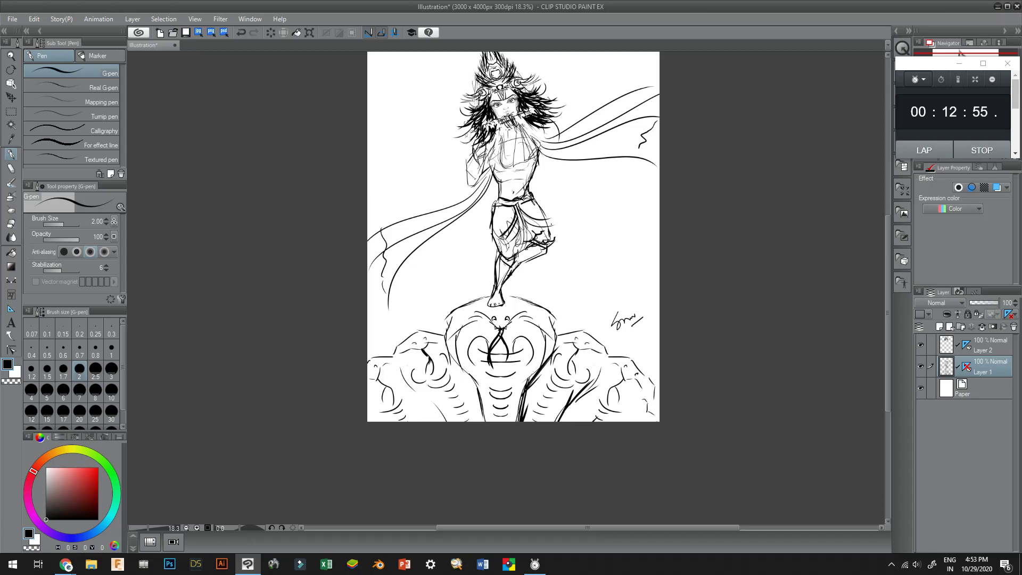
Draw scale marks on the cobras' heads, and set Layer 1's ruler to Show Only When Editing Target for mirrored strokes
{"action": "scroll", "coordinate": [532, 300], "scroll_direction": "up", "scroll_amount": 1}
{"action": "left_click_drag", "start_coordinate": [514, 298], "coordinate": [527, 300]}
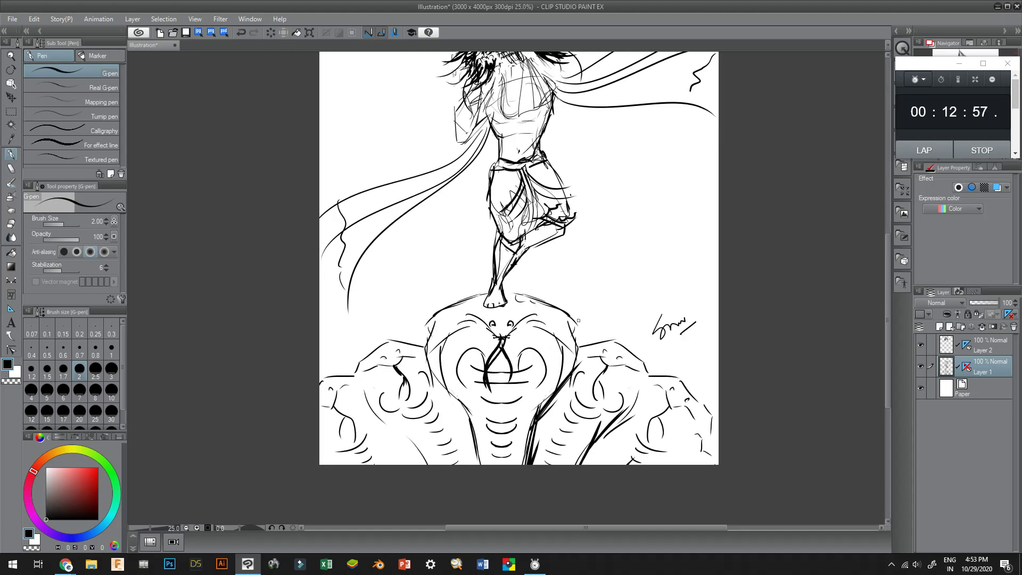
{"action": "left_click", "coordinate": [1010, 314]}
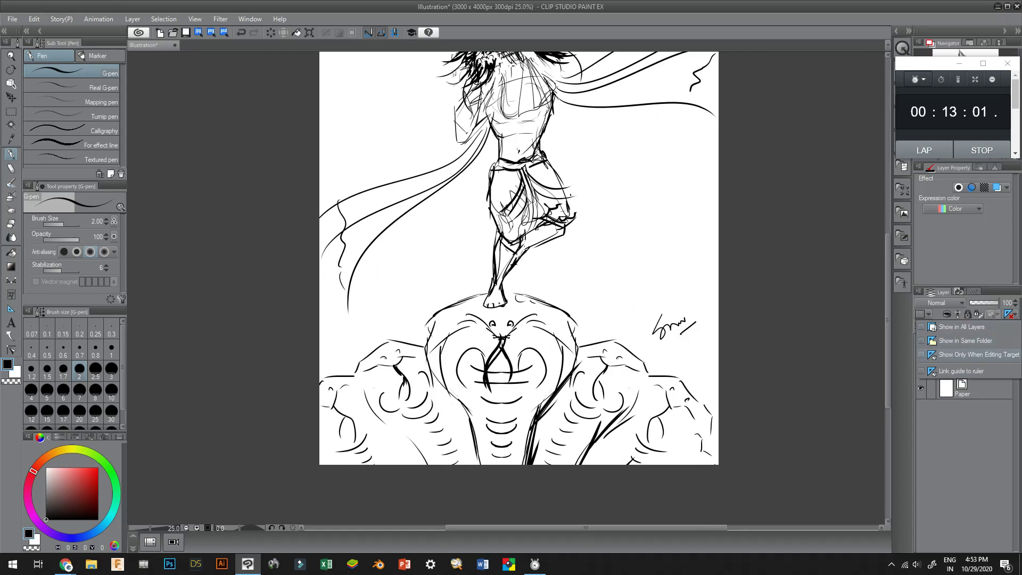
{"action": "left_click", "coordinate": [979, 355]}
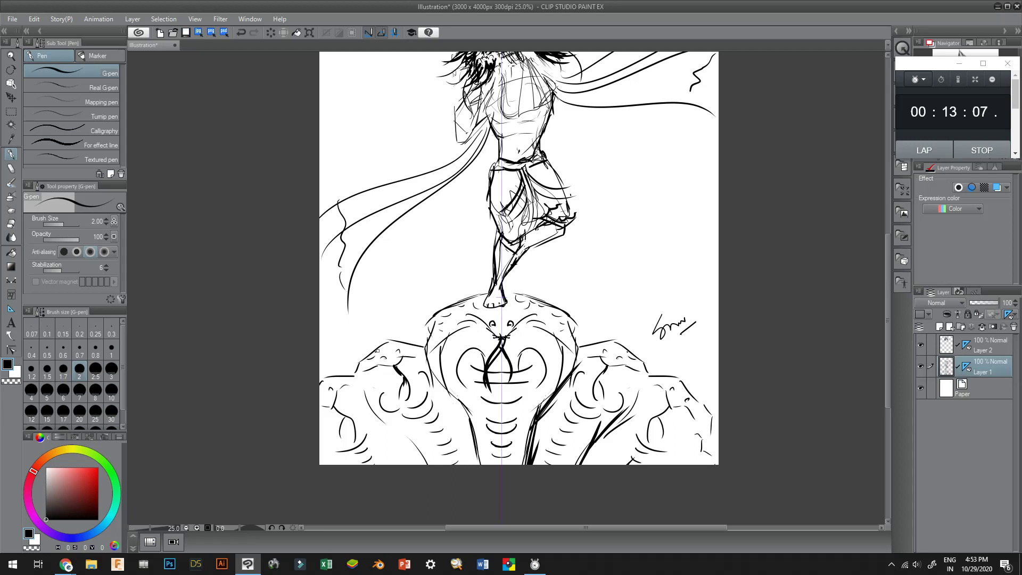
{"action": "left_click_drag", "start_coordinate": [320, 389], "coordinate": [332, 382]}
Hatch short mirrored strokes along the outer edges of the inner side snakes and onto the outermost snakes
{"action": "scroll", "coordinate": [515, 291], "scroll_direction": "down", "scroll_amount": 3}
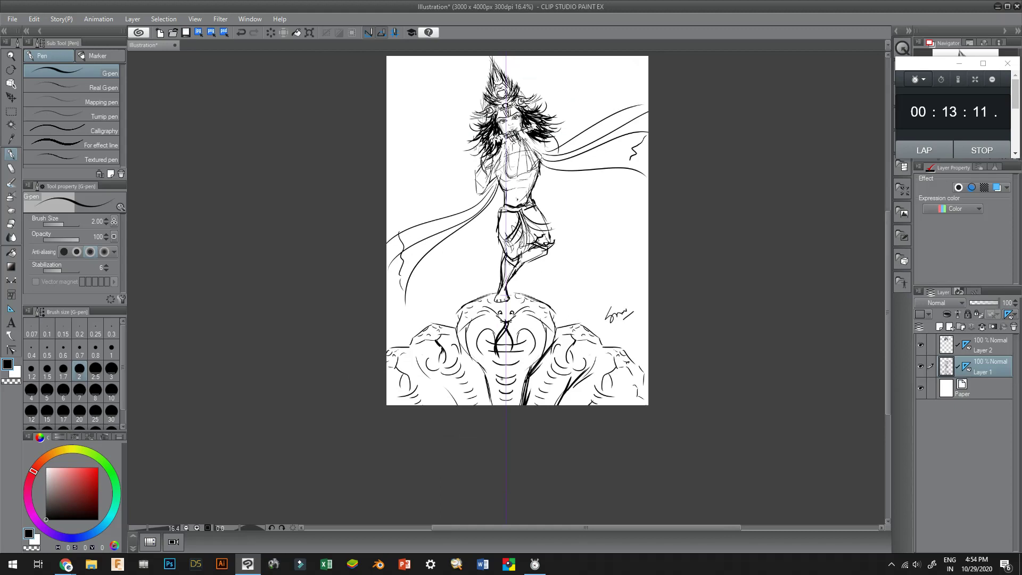
{"action": "scroll", "coordinate": [502, 378], "scroll_direction": "up", "scroll_amount": 2}
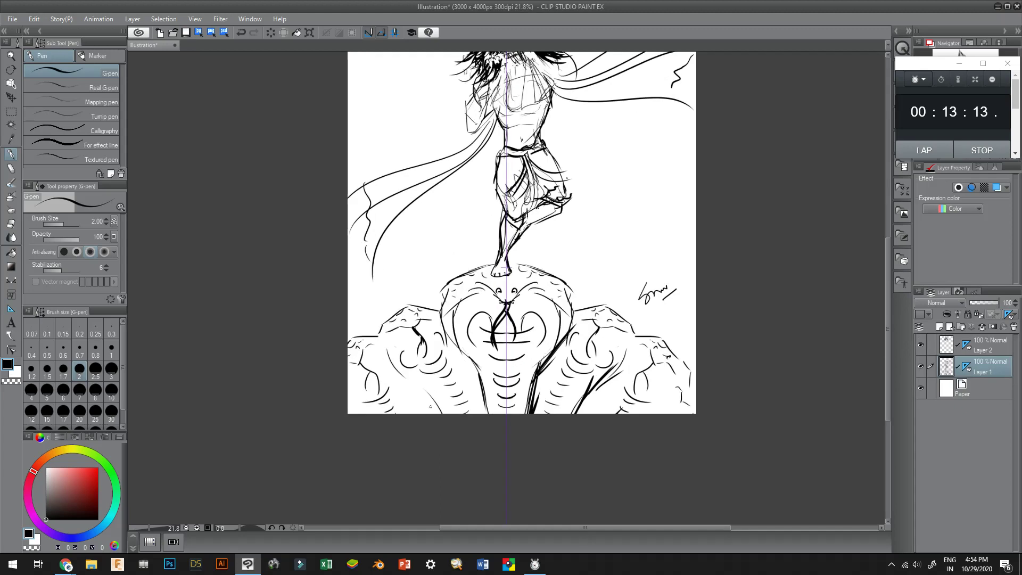
{"action": "left_click_drag", "start_coordinate": [432, 406], "coordinate": [413, 409]}
{"action": "left_click_drag", "start_coordinate": [424, 397], "coordinate": [409, 406]}
{"action": "mouse_move", "coordinate": [416, 394]}
{"action": "left_mouse_down"}
{"action": "mouse_move", "coordinate": [408, 402]}
{"action": "mouse_move", "coordinate": [387, 372]}
{"action": "left_mouse_up"}
{"action": "left_click_drag", "start_coordinate": [377, 353], "coordinate": [384, 363]}
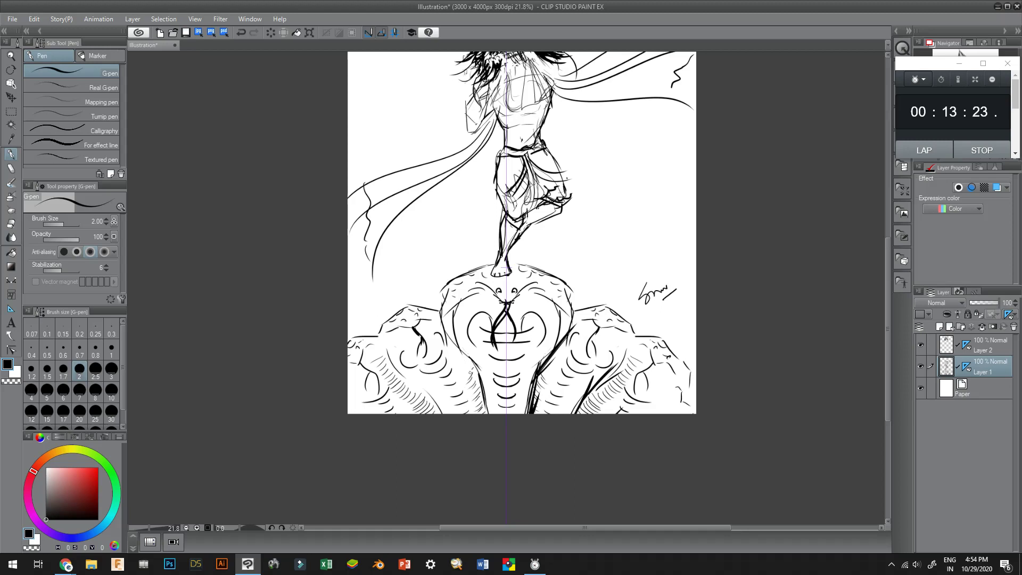
Hatch short mirrored strokes along the side snakes' inner edges, beside the central cobra's neck
{"action": "left_click_drag", "start_coordinate": [473, 367], "coordinate": [463, 371]}
{"action": "left_click_drag", "start_coordinate": [467, 356], "coordinate": [458, 364]}
{"action": "left_click_drag", "start_coordinate": [459, 355], "coordinate": [450, 358]}
{"action": "left_click_drag", "start_coordinate": [454, 349], "coordinate": [448, 356]}
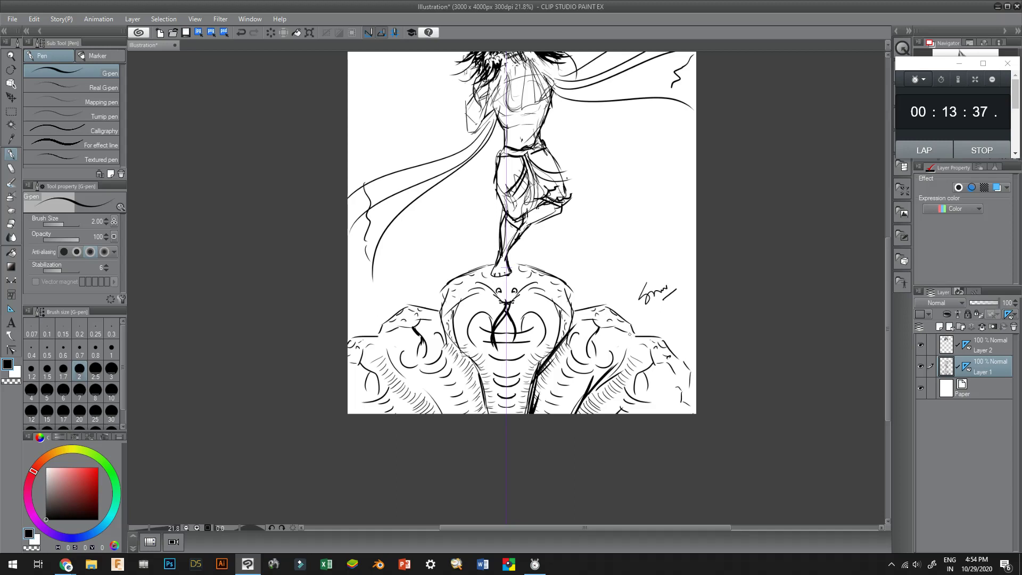
Outline the right side snake's hood, and add more hatching and contour lines to the snake bodies
{"action": "left_click_drag", "start_coordinate": [629, 334], "coordinate": [627, 353]}
{"action": "left_click_drag", "start_coordinate": [572, 396], "coordinate": [585, 394]}
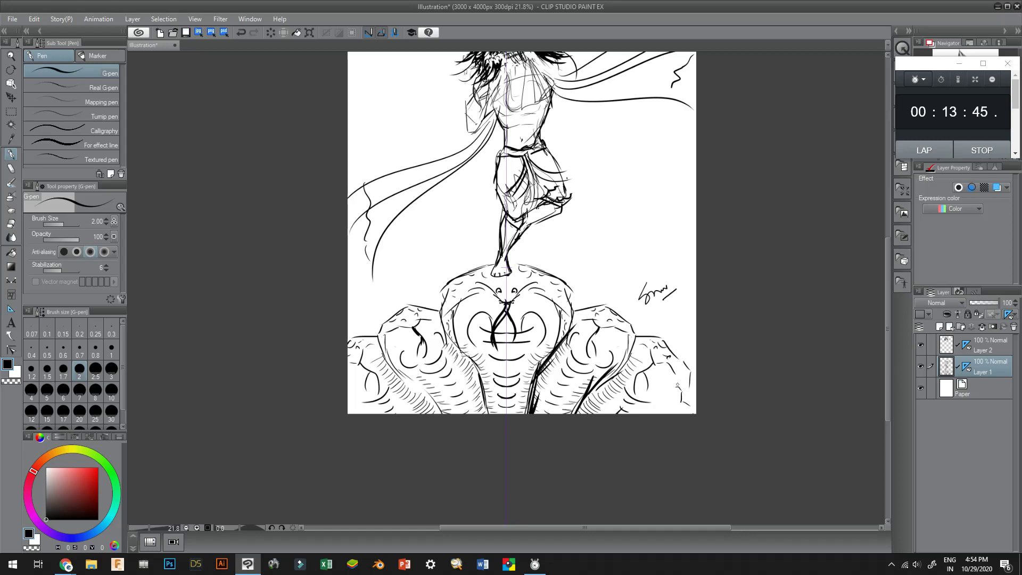
{"action": "left_click_drag", "start_coordinate": [638, 415], "coordinate": [650, 411]}
Draw long, near-vertical strokes over the flute player's chest, running down from the hands to begin the raised forearm
{"action": "scroll", "coordinate": [679, 390], "scroll_direction": "down", "scroll_amount": 2}
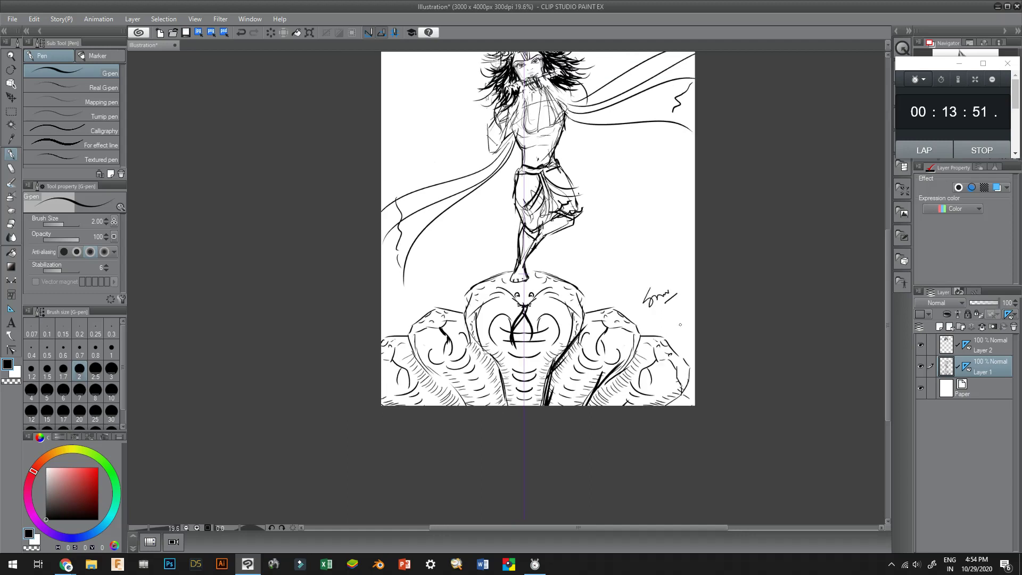
{"action": "scroll", "coordinate": [676, 362], "scroll_direction": "up", "scroll_amount": 4}
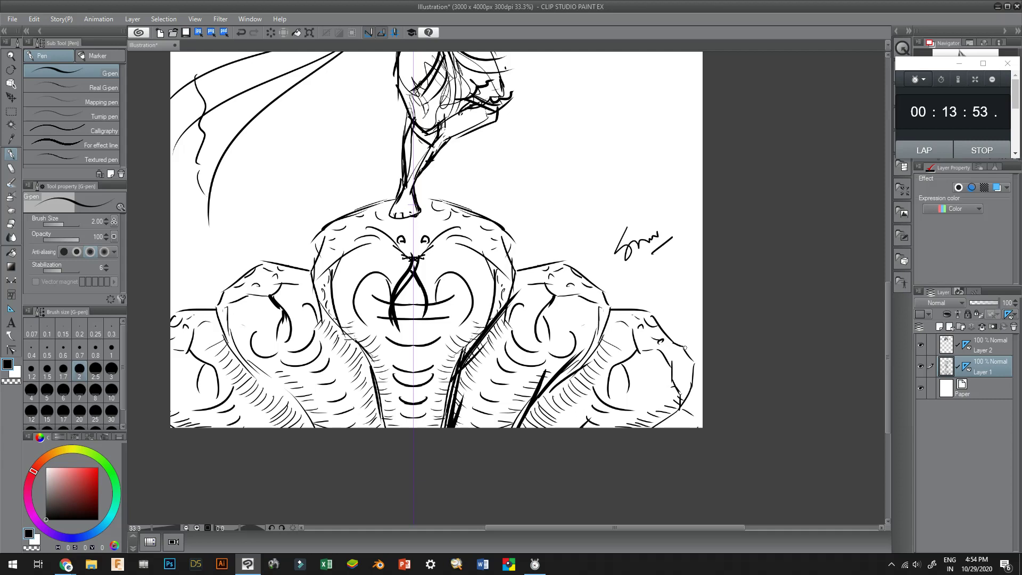
{"action": "scroll", "coordinate": [679, 344], "scroll_direction": "down", "scroll_amount": 3}
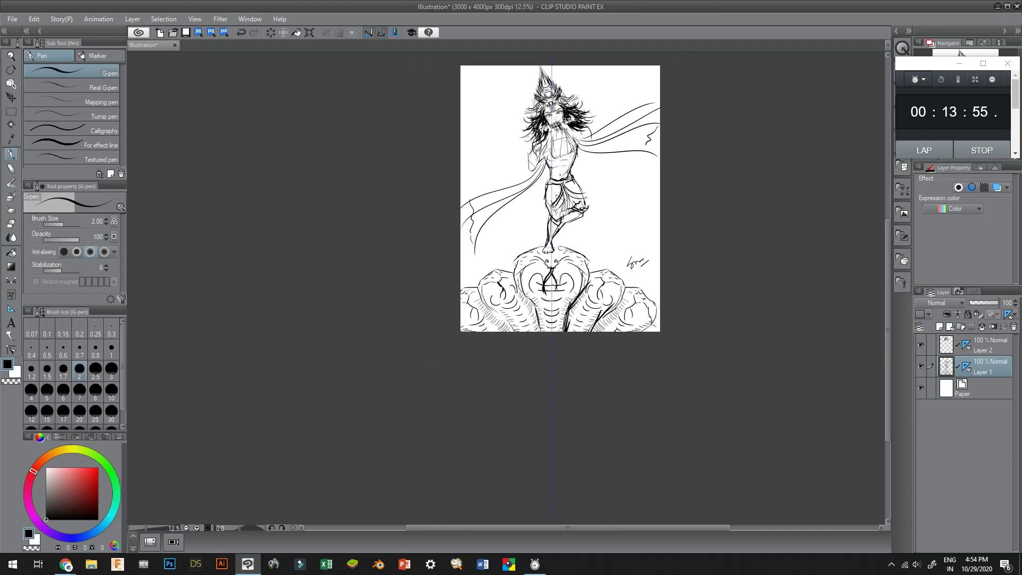
{"action": "scroll", "coordinate": [676, 346], "scroll_direction": "up", "scroll_amount": 4}
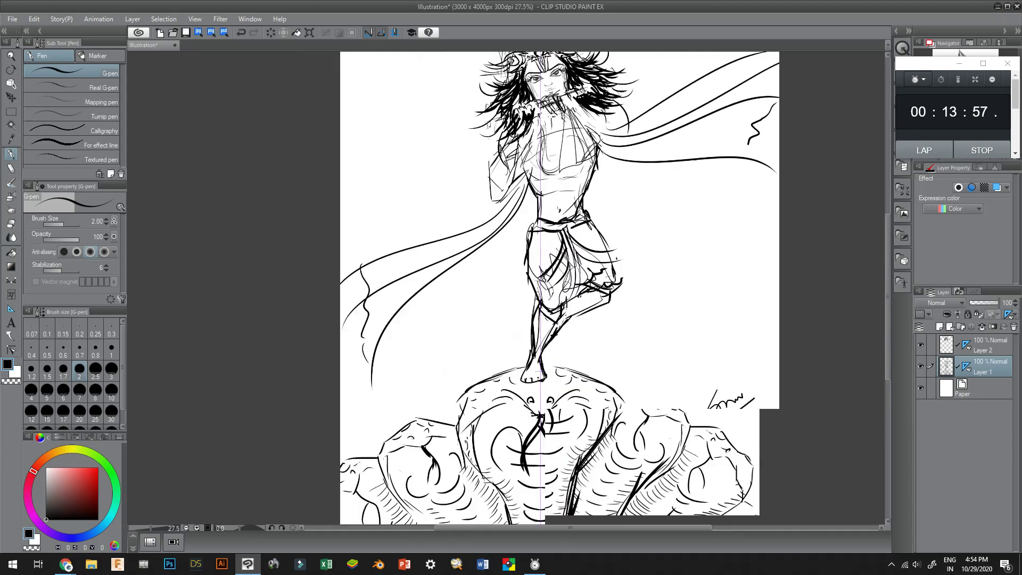
{"action": "scroll", "coordinate": [676, 346], "scroll_direction": "down", "scroll_amount": 2}
{"action": "scroll", "coordinate": [531, 213], "scroll_direction": "up", "scroll_amount": 4}
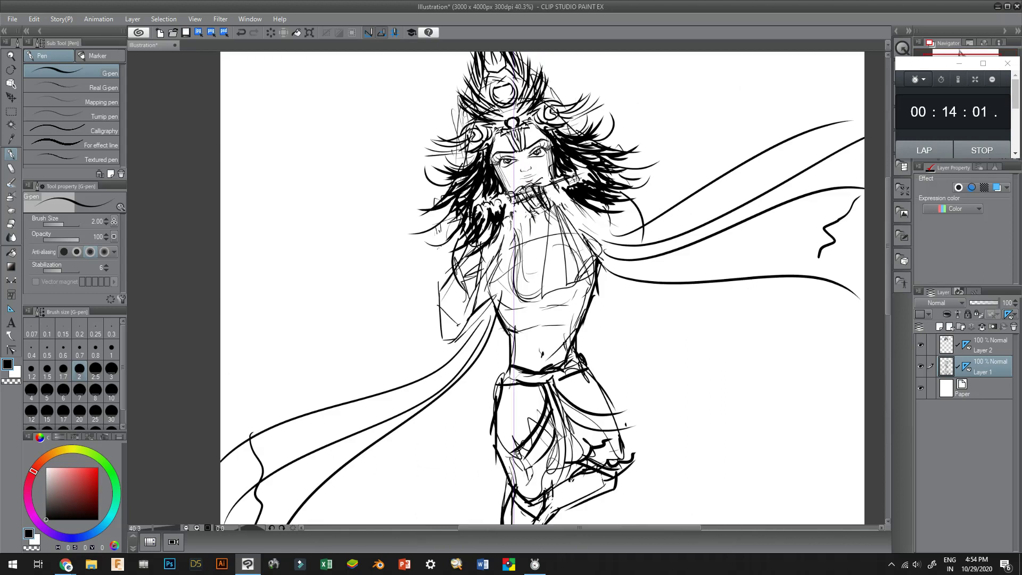
{"action": "left_click_drag", "start_coordinate": [539, 215], "coordinate": [541, 261]}
{"action": "left_click_drag", "start_coordinate": [544, 232], "coordinate": [540, 289]}
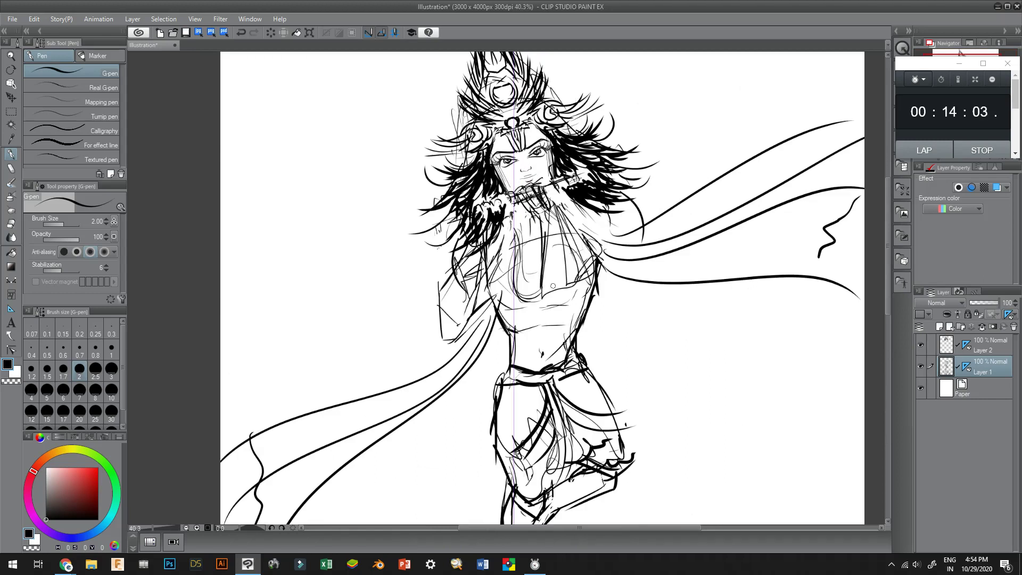
Turn off Layer 1's symmetry ruler and draw both long edges of the raised forearm across the chest
{"action": "left_click", "coordinate": [1009, 314]}
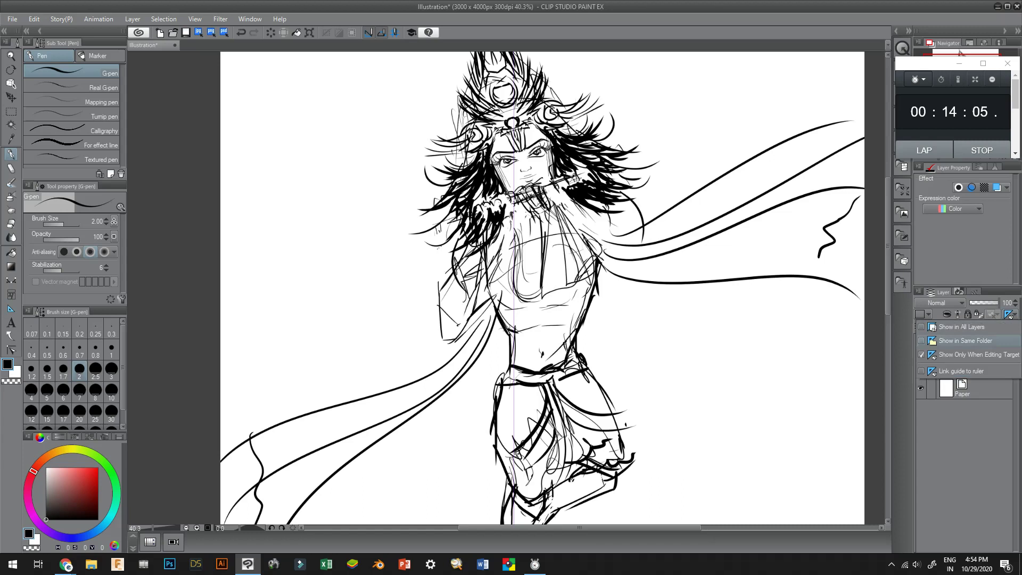
{"action": "left_click", "coordinate": [978, 326]}
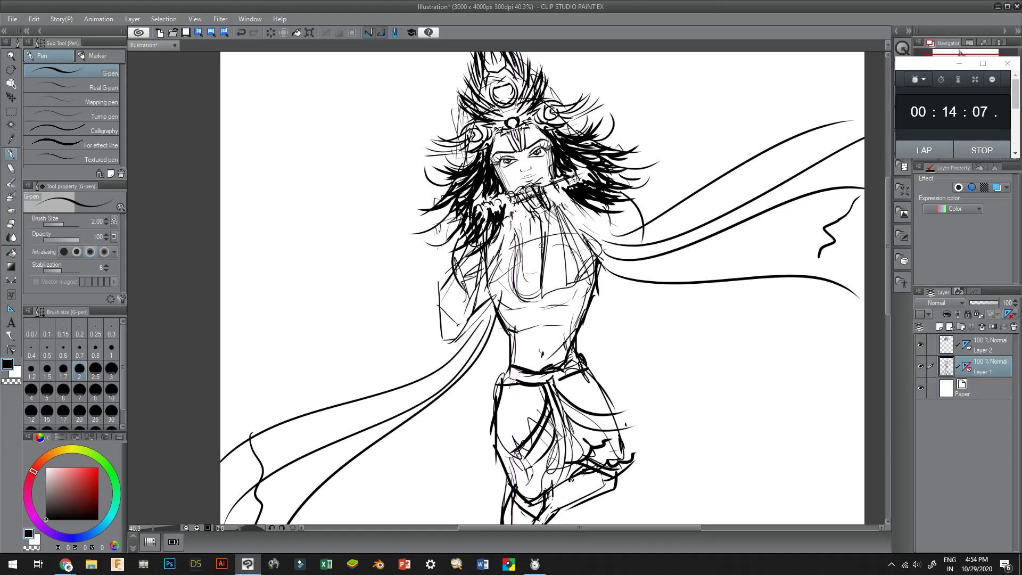
{"action": "left_click_drag", "start_coordinate": [542, 241], "coordinate": [536, 293]}
{"action": "mouse_move", "coordinate": [556, 218]}
{"action": "left_mouse_down"}
{"action": "mouse_move", "coordinate": [561, 272]}
{"action": "mouse_move", "coordinate": [574, 286]}
{"action": "left_mouse_up"}
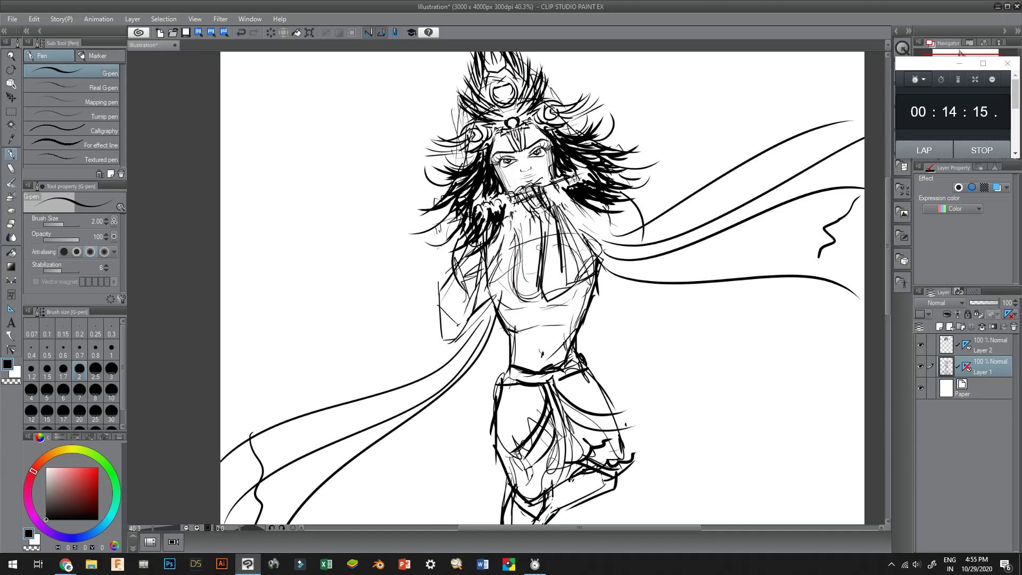
{"action": "mouse_move", "coordinate": [534, 257]}
{"action": "left_mouse_down"}
{"action": "mouse_move", "coordinate": [531, 312]}
{"action": "mouse_move", "coordinate": [558, 285]}
{"action": "left_mouse_up"}
{"action": "left_click_drag", "start_coordinate": [561, 249], "coordinate": [555, 277]}
Erase the stray strokes inside the raised forearm over the chest with the Hard eraser at size 6
{"action": "key", "text": "e"}
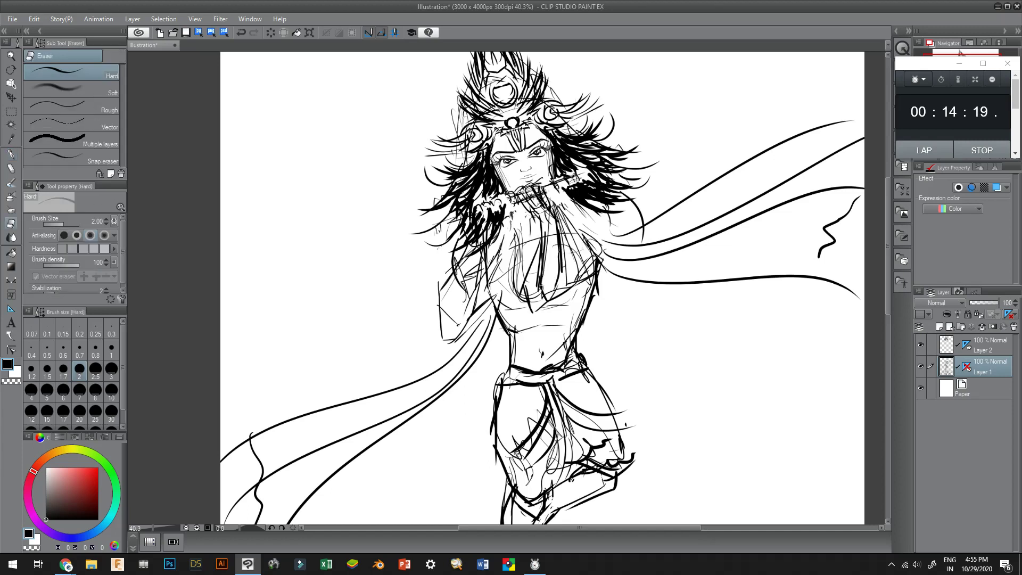
{"action": "key", "text": "bracketright"}
{"action": "key", "text": "bracketright"}
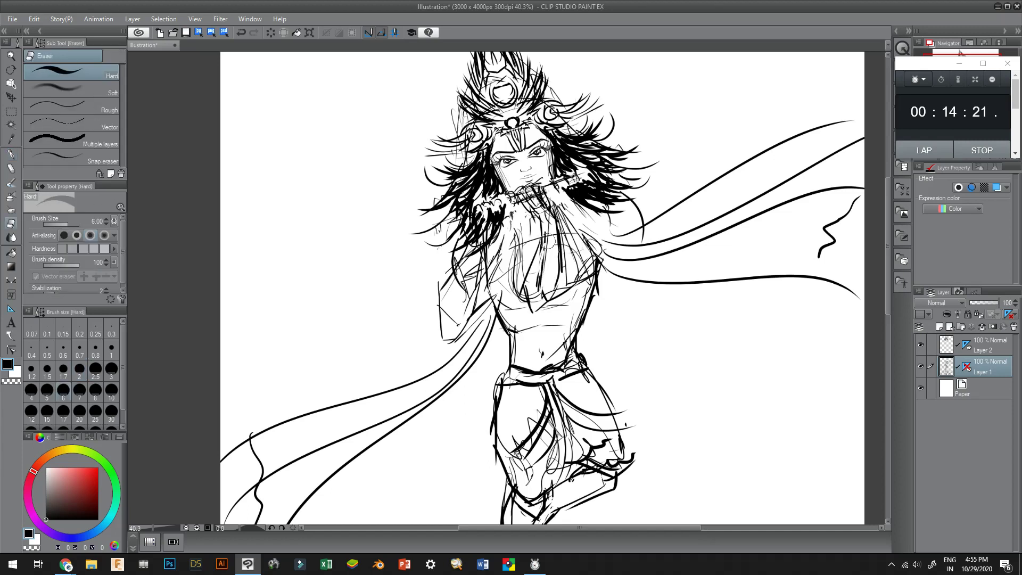
{"action": "left_click_drag", "start_coordinate": [547, 237], "coordinate": [535, 295]}
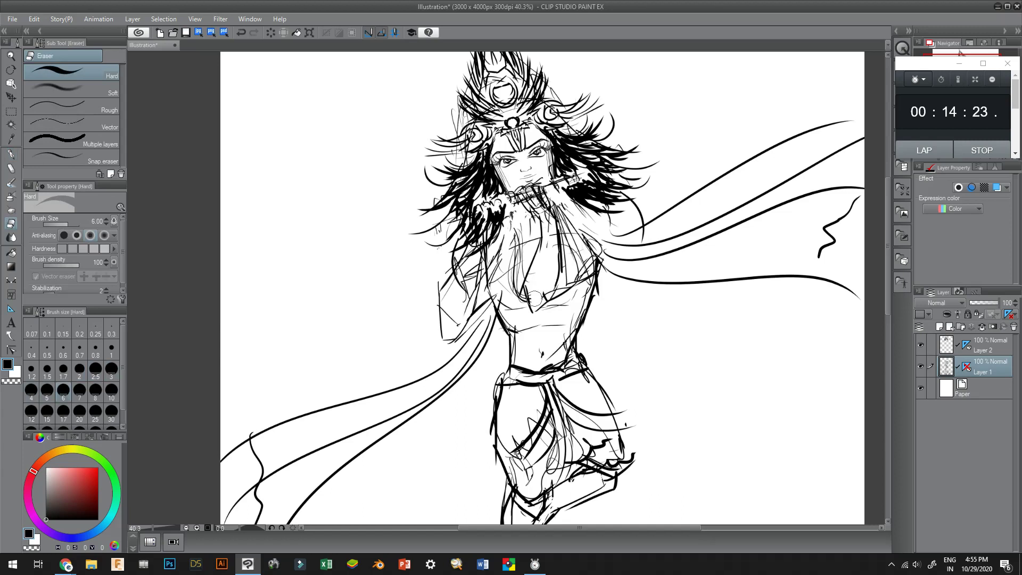
{"action": "left_click_drag", "start_coordinate": [544, 230], "coordinate": [542, 238]}
{"action": "key", "text": "p"}
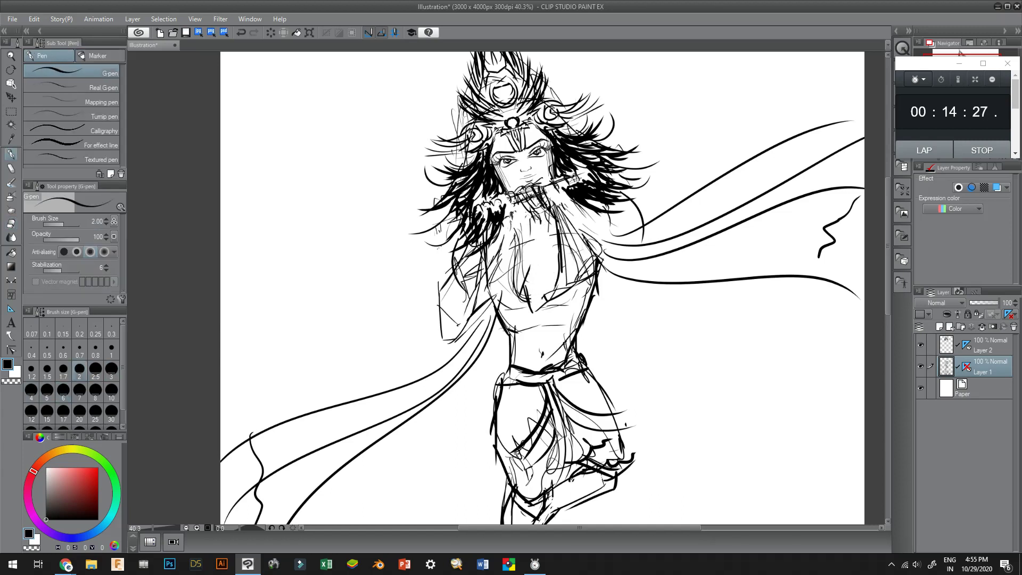
Redraw the forearm's edge with the G-pen and outline the bent elbow, upper arm and shoulder beside the chest
{"action": "mouse_move", "coordinate": [536, 215]}
{"action": "left_mouse_down"}
{"action": "mouse_move", "coordinate": [527, 274]}
{"action": "mouse_move", "coordinate": [549, 254]}
{"action": "mouse_move", "coordinate": [557, 284]}
{"action": "left_mouse_up"}
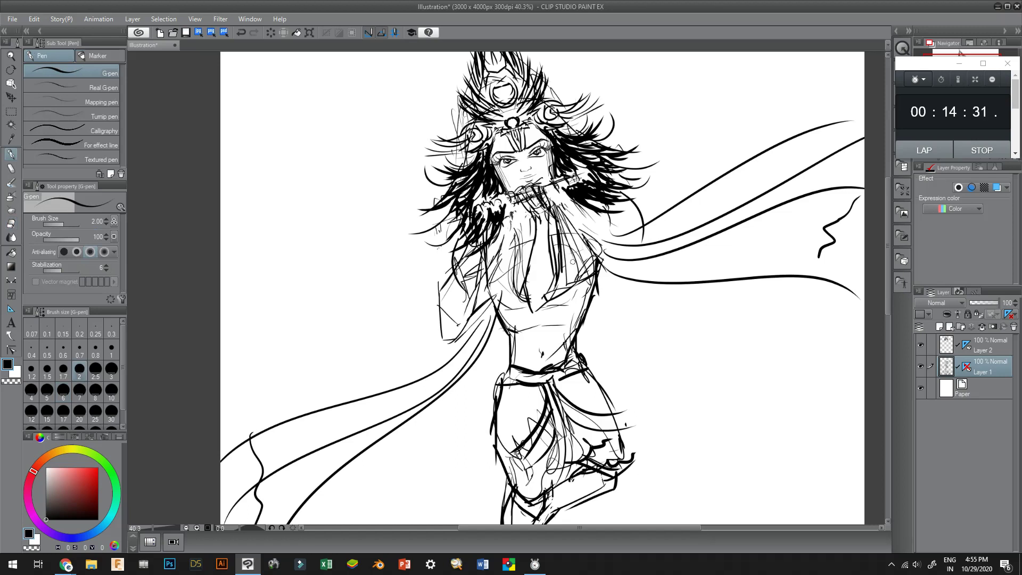
{"action": "mouse_move", "coordinate": [557, 266]}
{"action": "left_mouse_down"}
{"action": "mouse_move", "coordinate": [583, 249]}
{"action": "mouse_move", "coordinate": [556, 234]}
{"action": "mouse_move", "coordinate": [554, 203]}
{"action": "mouse_move", "coordinate": [570, 247]}
{"action": "mouse_move", "coordinate": [555, 249]}
{"action": "mouse_move", "coordinate": [580, 237]}
{"action": "mouse_move", "coordinate": [583, 224]}
{"action": "mouse_move", "coordinate": [572, 226]}
{"action": "mouse_move", "coordinate": [594, 225]}
{"action": "mouse_move", "coordinate": [602, 248]}
{"action": "mouse_move", "coordinate": [596, 230]}
{"action": "mouse_move", "coordinate": [568, 265]}
{"action": "mouse_move", "coordinate": [587, 234]}
{"action": "left_mouse_up"}
{"action": "key", "text": "e"}
{"action": "key", "text": "p"}
{"action": "mouse_move", "coordinate": [582, 242]}
{"action": "left_mouse_down"}
{"action": "mouse_move", "coordinate": [595, 239]}
{"action": "mouse_move", "coordinate": [552, 253]}
{"action": "left_mouse_up"}
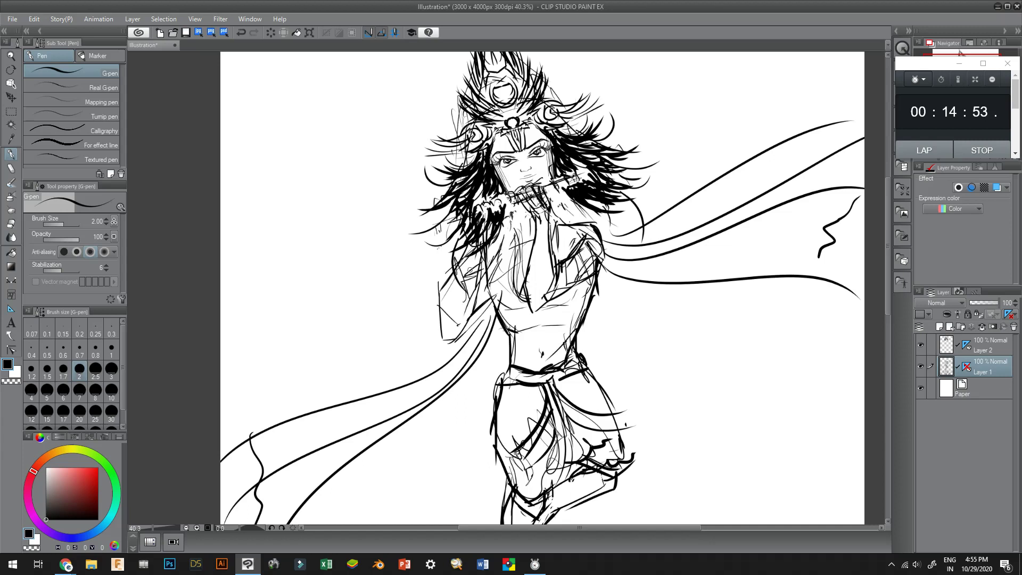
Erase stray lines around the other arm and beneath the flute-holding hands, working on Layer 2 and Layer 1
{"action": "key", "text": "e"}
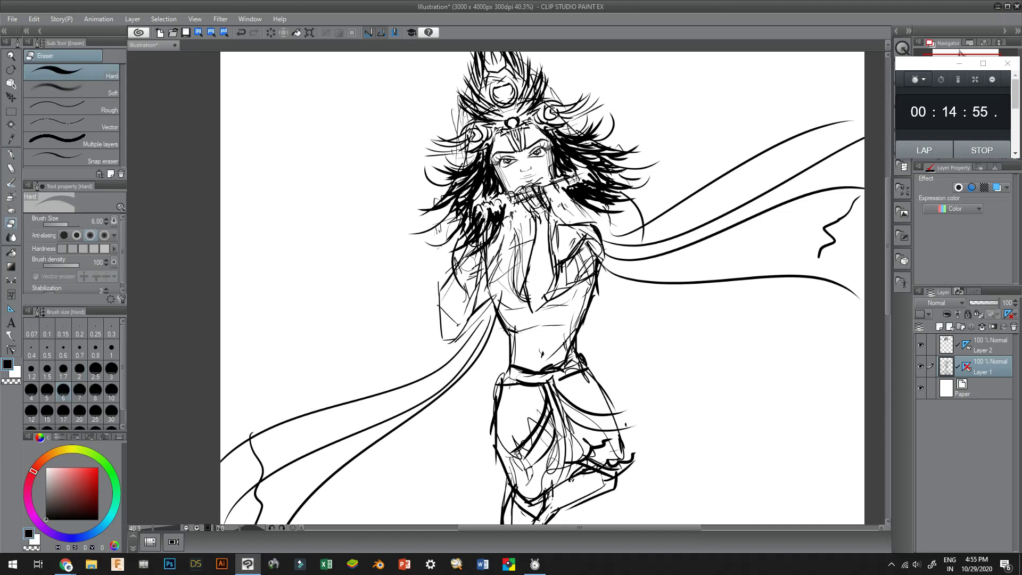
{"action": "left_click", "coordinate": [983, 345]}
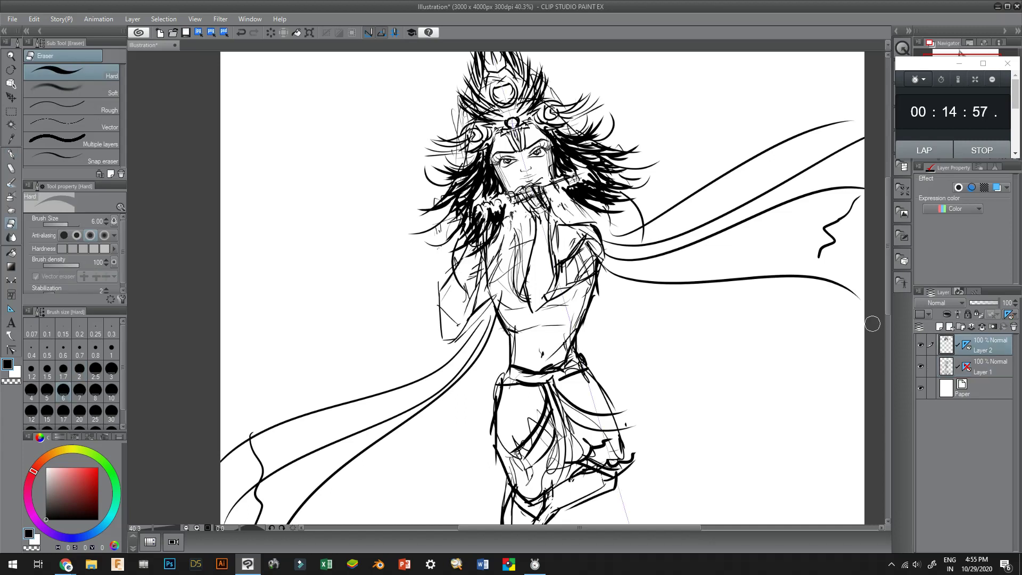
{"action": "mouse_move", "coordinate": [448, 285]}
{"action": "left_mouse_down"}
{"action": "mouse_move", "coordinate": [468, 273]}
{"action": "mouse_move", "coordinate": [448, 303]}
{"action": "left_mouse_up"}
{"action": "left_click_drag", "start_coordinate": [473, 250], "coordinate": [475, 255]}
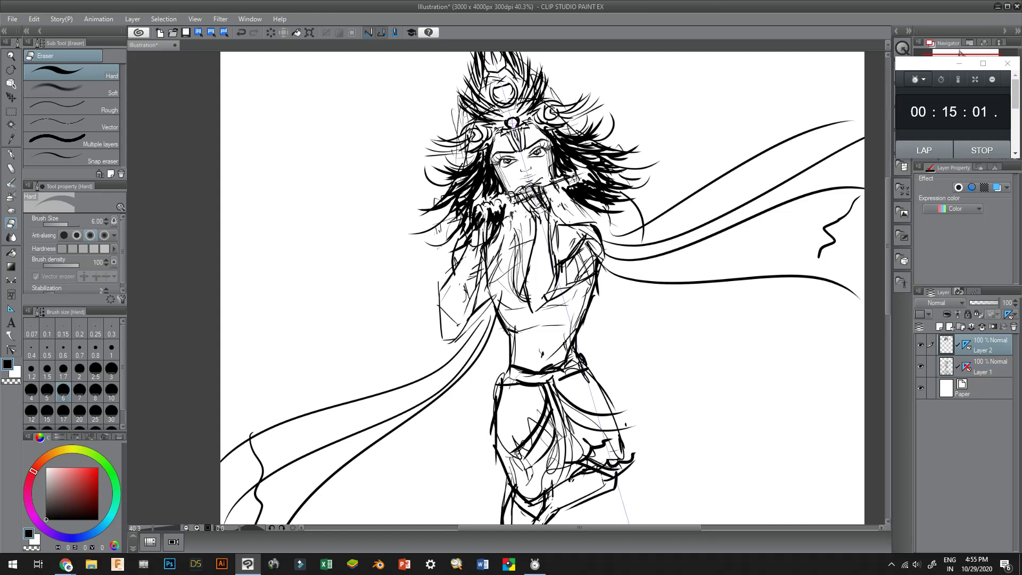
{"action": "key", "text": "alt+bracketleft"}
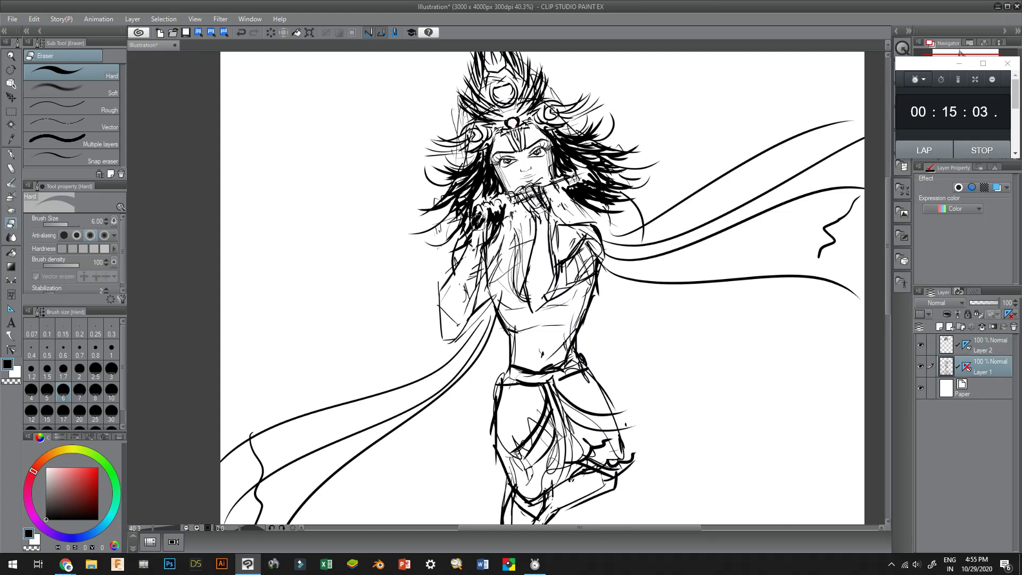
{"action": "left_click_drag", "start_coordinate": [492, 215], "coordinate": [474, 260]}
{"action": "left_click_drag", "start_coordinate": [538, 203], "coordinate": [543, 213]}
Extend the flute's end beyond the hair with the G-pen and add two curling cords hanging from it
{"action": "scroll", "coordinate": [479, 226], "scroll_direction": "down", "scroll_amount": 3}
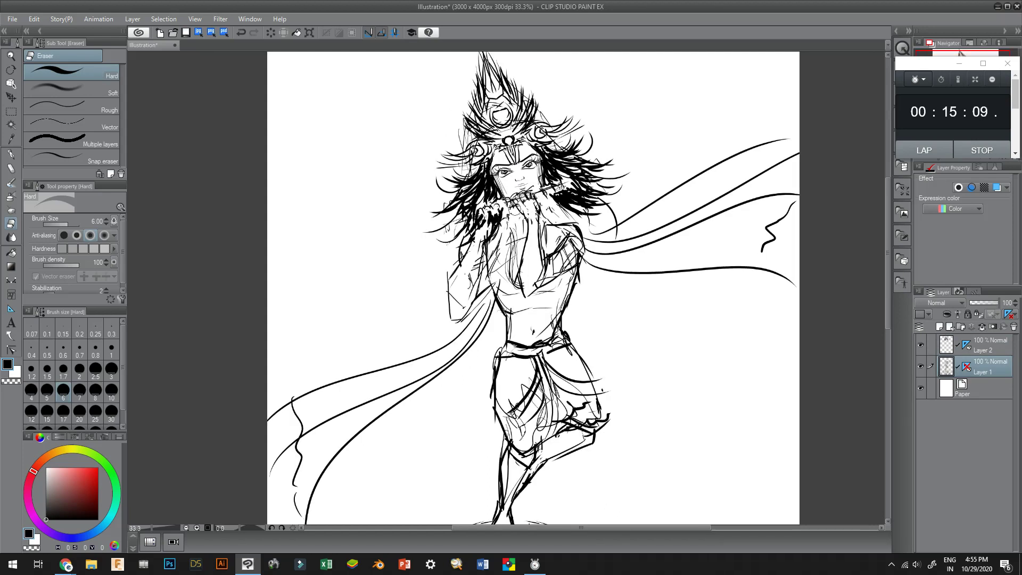
{"action": "scroll", "coordinate": [470, 228], "scroll_direction": "up", "scroll_amount": 1}
{"action": "key", "text": "p"}
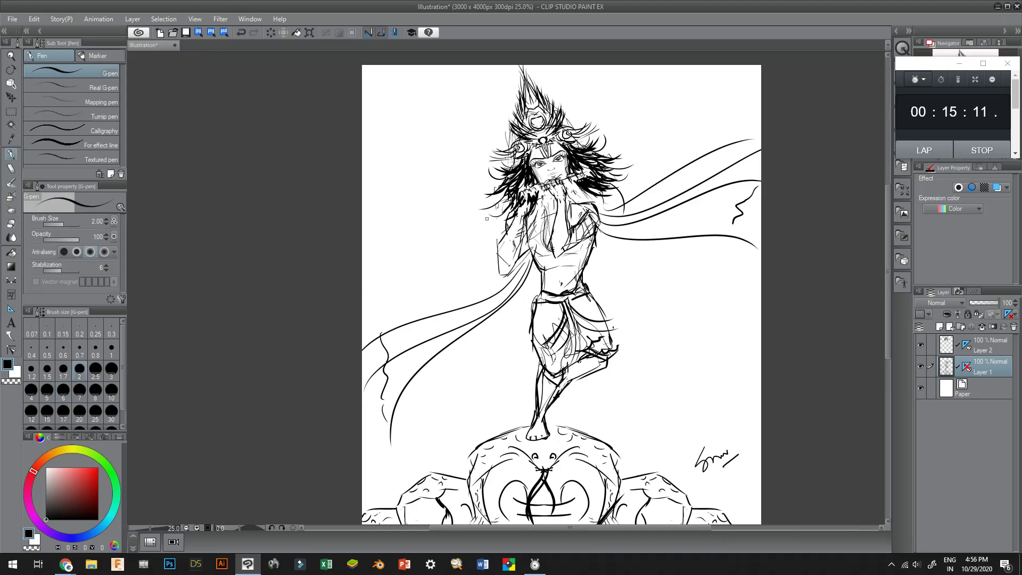
{"action": "mouse_move", "coordinate": [467, 217]}
{"action": "left_mouse_down"}
{"action": "mouse_move", "coordinate": [458, 246]}
{"action": "mouse_move", "coordinate": [479, 225]}
{"action": "mouse_move", "coordinate": [471, 263]}
{"action": "left_mouse_up"}
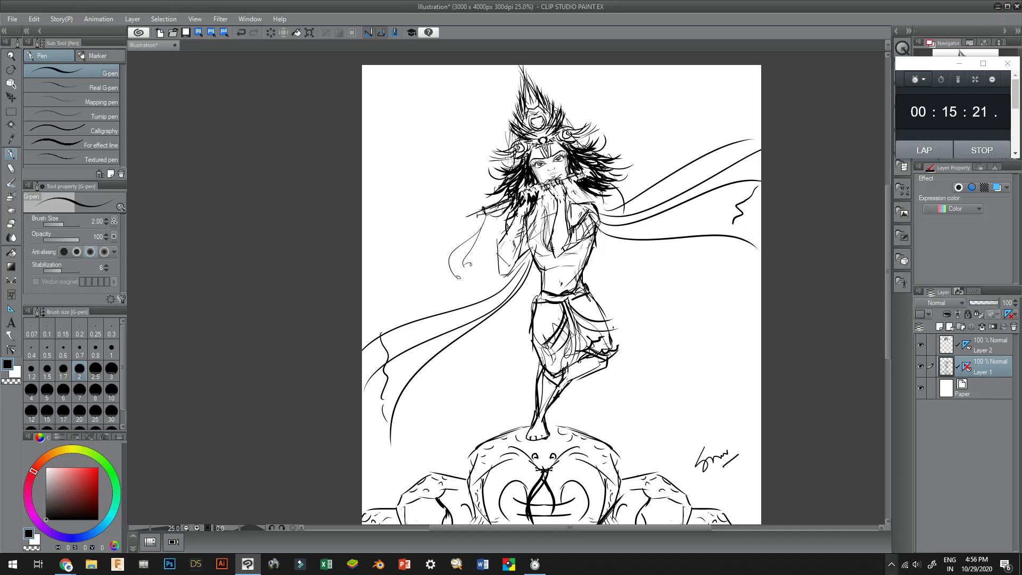
Stop the stopwatch that is timing the drawing
{"action": "scroll", "coordinate": [659, 273], "scroll_direction": "down", "scroll_amount": 3}
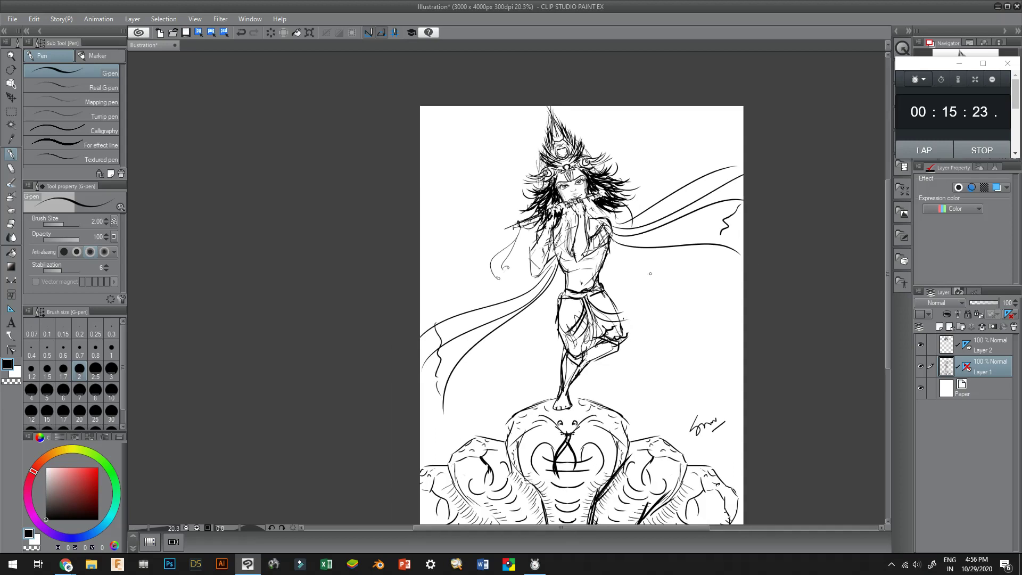
{"action": "left_click", "coordinate": [982, 150]}
{"action": "scroll", "coordinate": [666, 130], "scroll_direction": "down", "scroll_amount": 1}
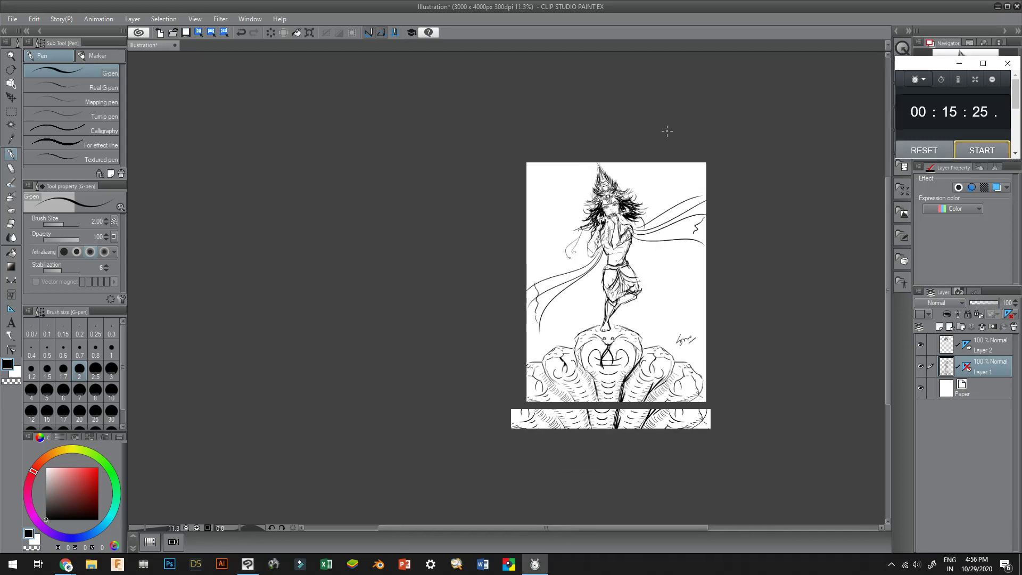
Review the overall composition of the flute player and cobras at several magnifications
{"action": "scroll", "coordinate": [839, 344], "scroll_direction": "up", "scroll_amount": 2}
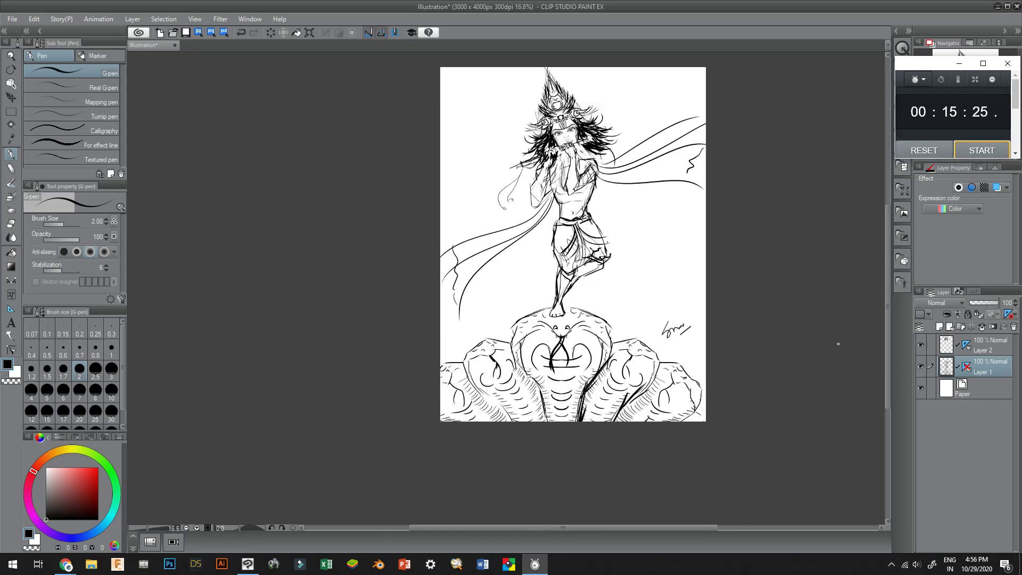
{"action": "scroll", "coordinate": [820, 213], "scroll_direction": "up", "scroll_amount": 1}
{"action": "scroll", "coordinate": [764, 162], "scroll_direction": "down", "scroll_amount": 1}
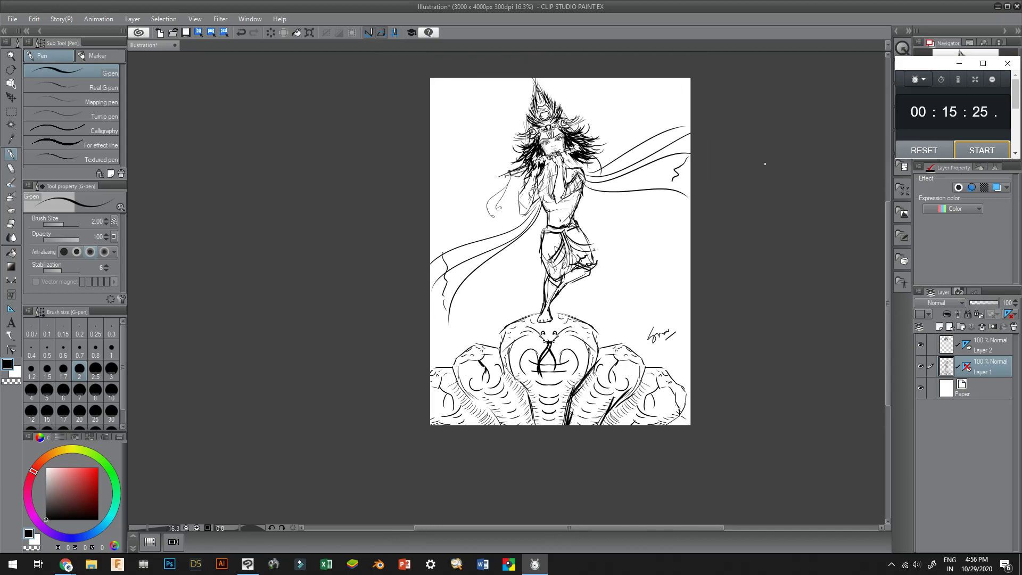
{"action": "scroll", "coordinate": [829, 125], "scroll_direction": "up", "scroll_amount": 1}
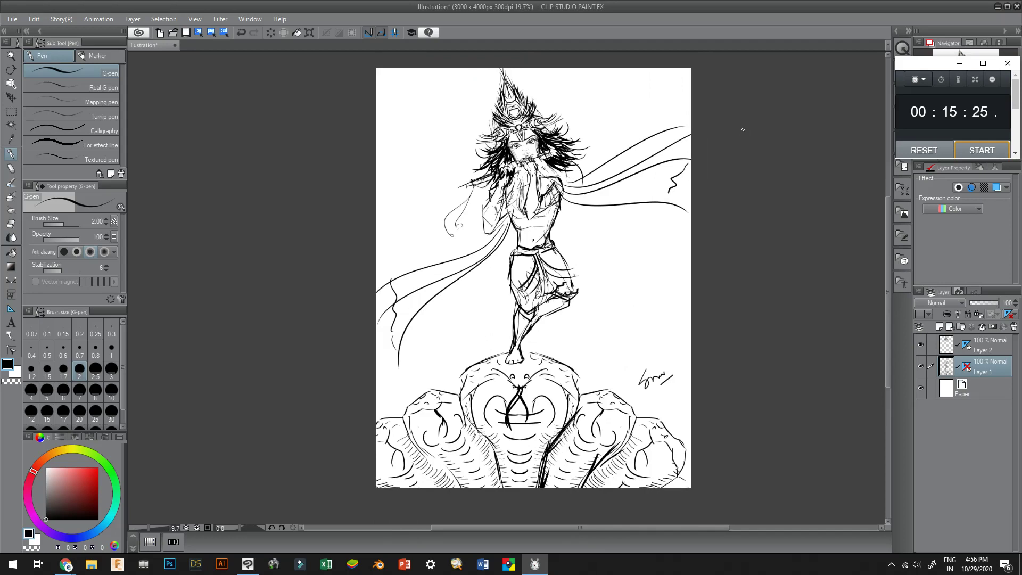
{"action": "scroll", "coordinate": [503, 168], "scroll_direction": "down", "scroll_amount": 1}
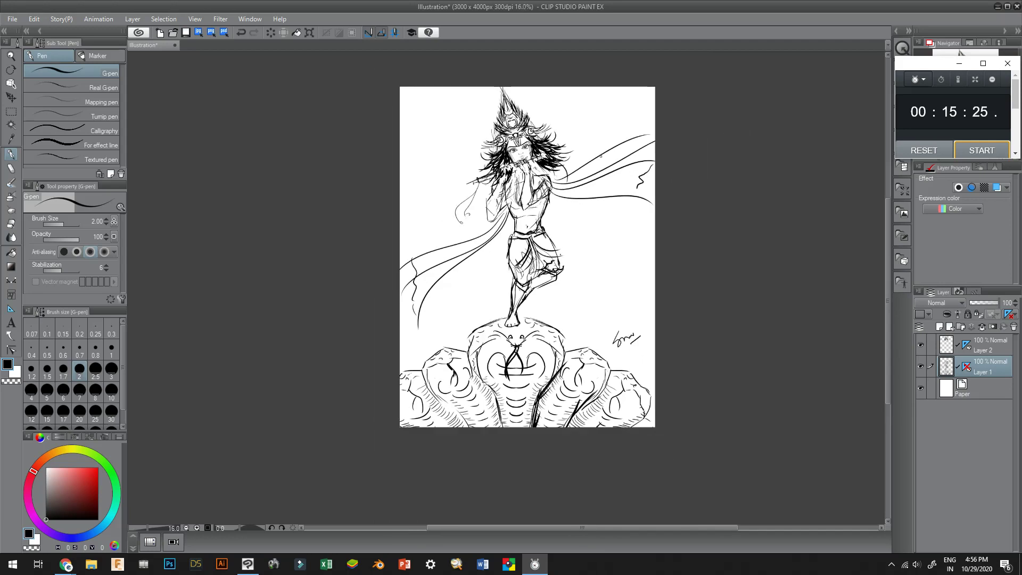
{"action": "scroll", "coordinate": [649, 98], "scroll_direction": "up", "scroll_amount": 1}
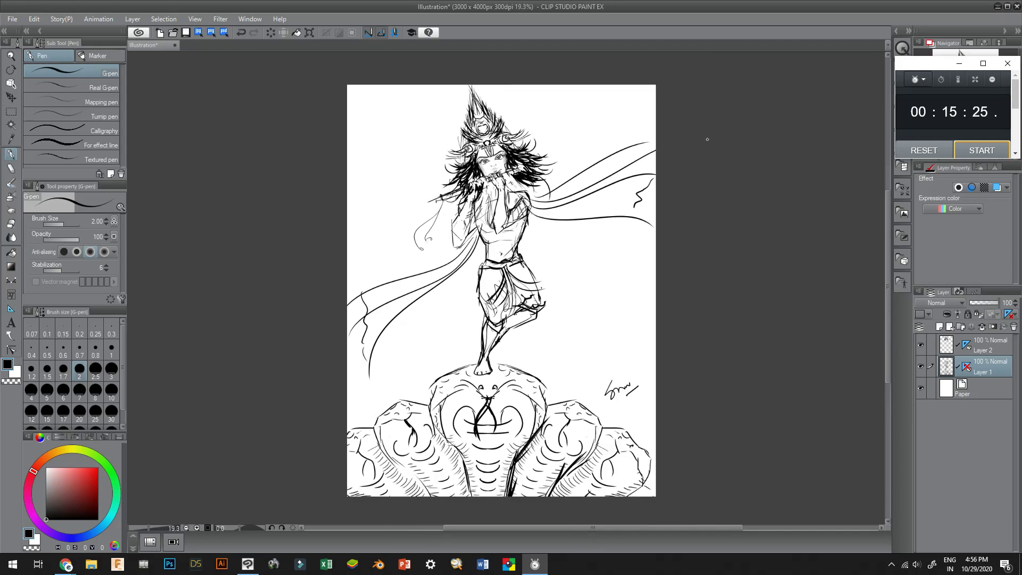
{"action": "scroll", "coordinate": [707, 139], "scroll_direction": "up", "scroll_amount": 1}
{"action": "scroll", "coordinate": [679, 120], "scroll_direction": "down", "scroll_amount": 1}
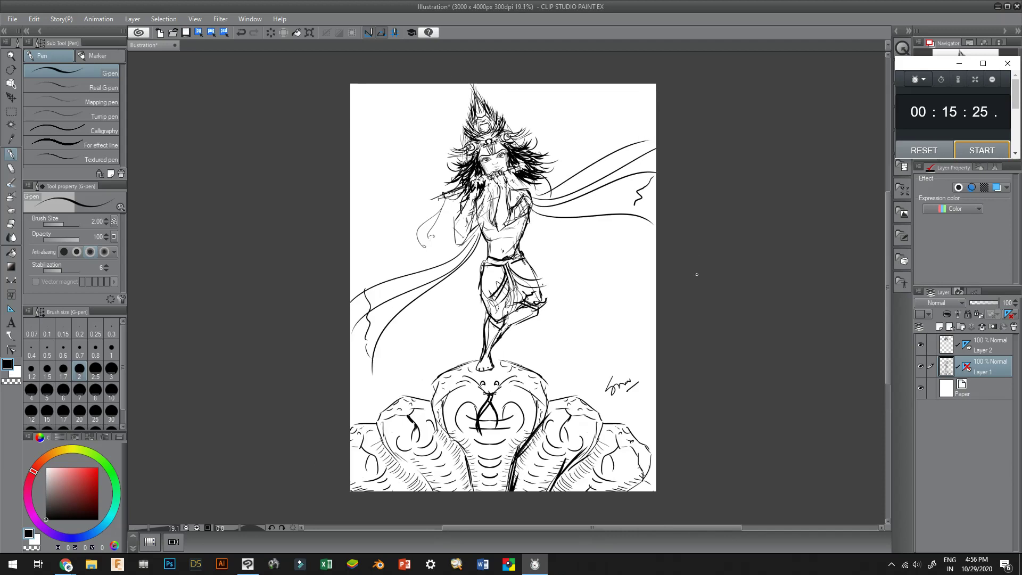
{"action": "scroll", "coordinate": [694, 287], "scroll_direction": "up", "scroll_amount": 1}
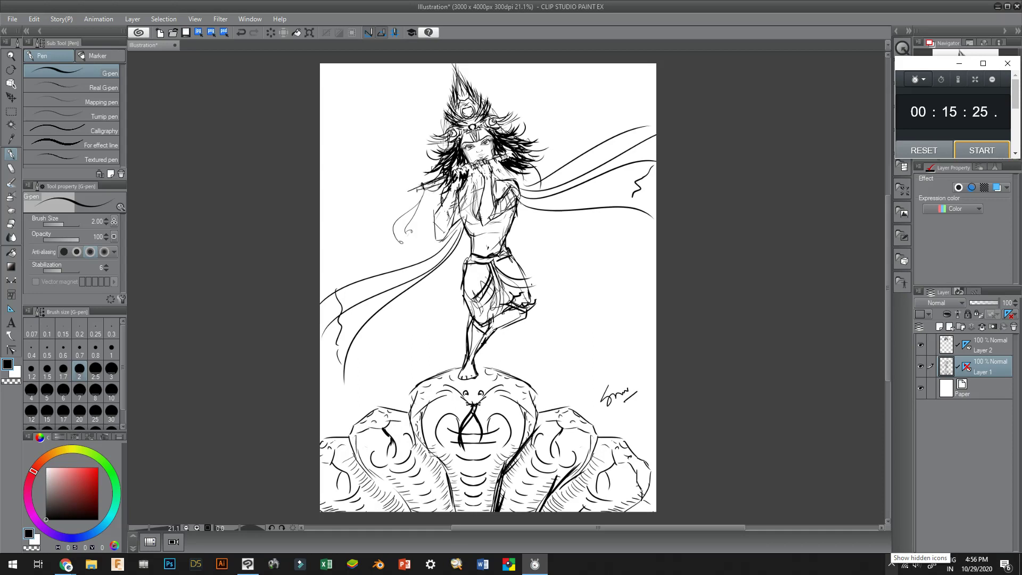
{"action": "scroll", "coordinate": [635, 364], "scroll_direction": "down", "scroll_amount": 3}
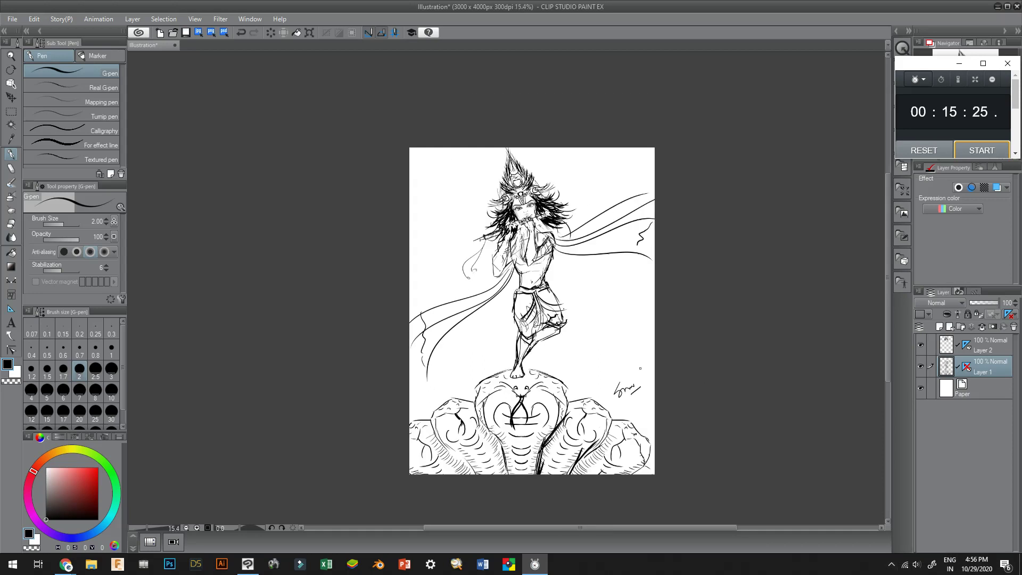
{"action": "scroll", "coordinate": [635, 364], "scroll_direction": "up", "scroll_amount": 4}
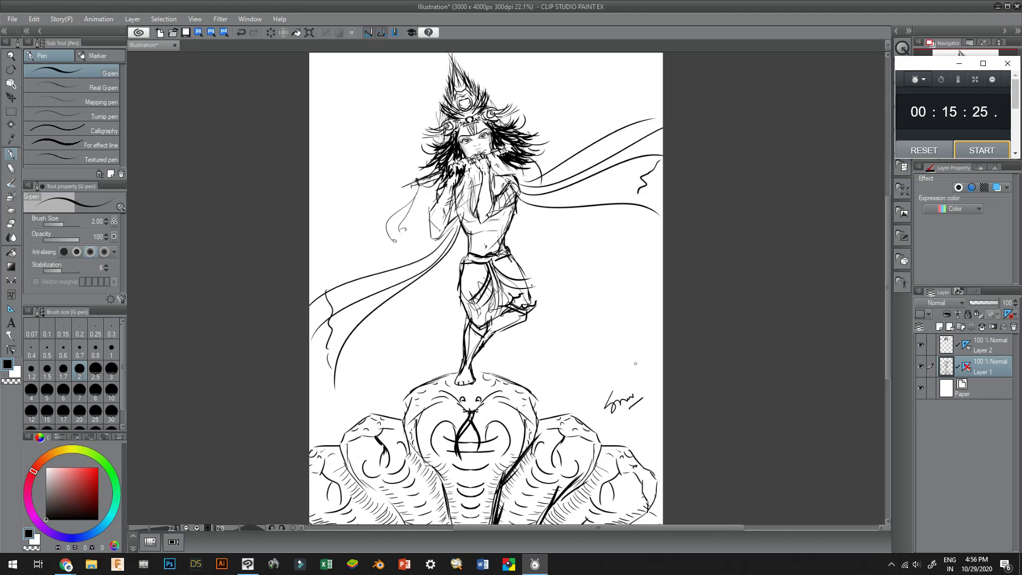
{"action": "scroll", "coordinate": [665, 448], "scroll_direction": "down", "scroll_amount": 2}
{"action": "scroll", "coordinate": [665, 448], "scroll_direction": "up", "scroll_amount": 2}
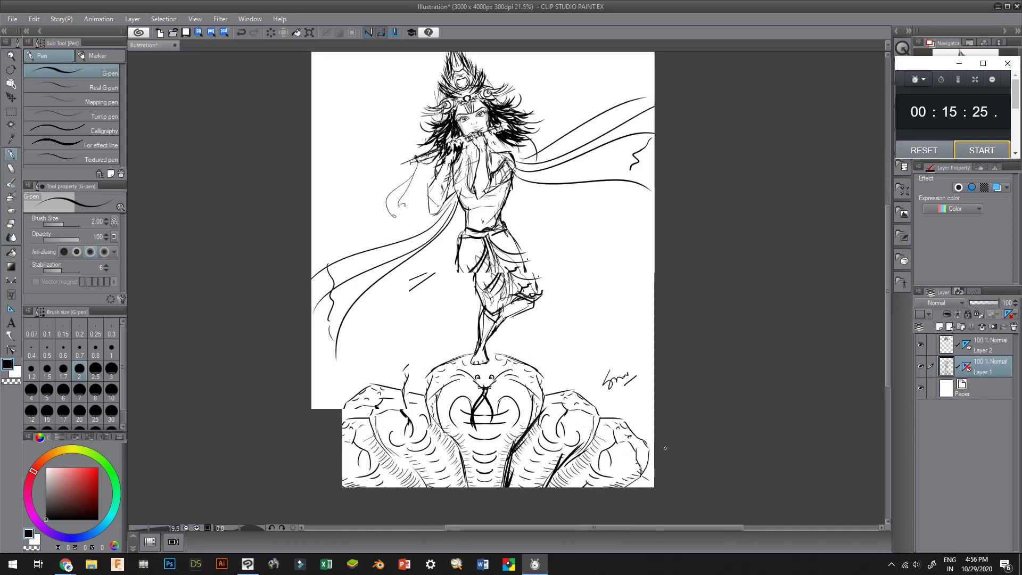
{"action": "scroll", "coordinate": [632, 418], "scroll_direction": "down", "scroll_amount": 1}
{"action": "scroll", "coordinate": [584, 322], "scroll_direction": "up", "scroll_amount": 1}
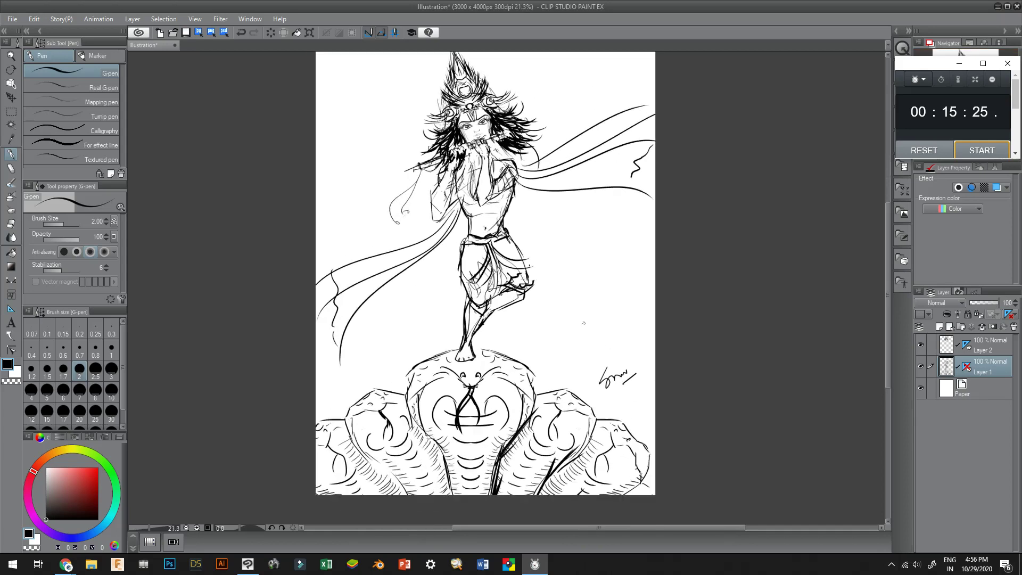
{"action": "scroll", "coordinate": [580, 326], "scroll_direction": "down", "scroll_amount": 1}
{"action": "scroll", "coordinate": [580, 326], "scroll_direction": "up", "scroll_amount": 1}
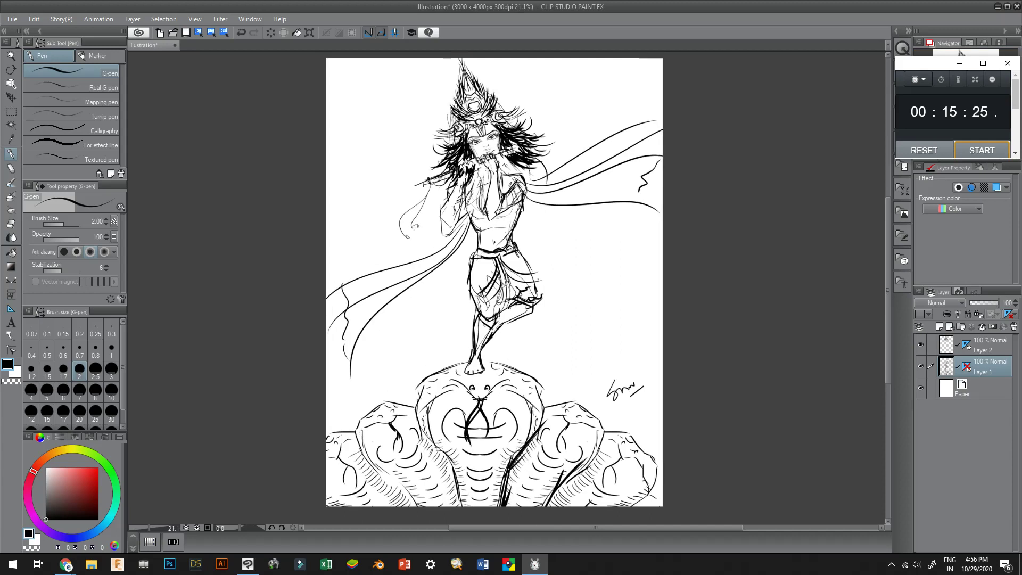
{"action": "left_click", "coordinate": [891, 564]}
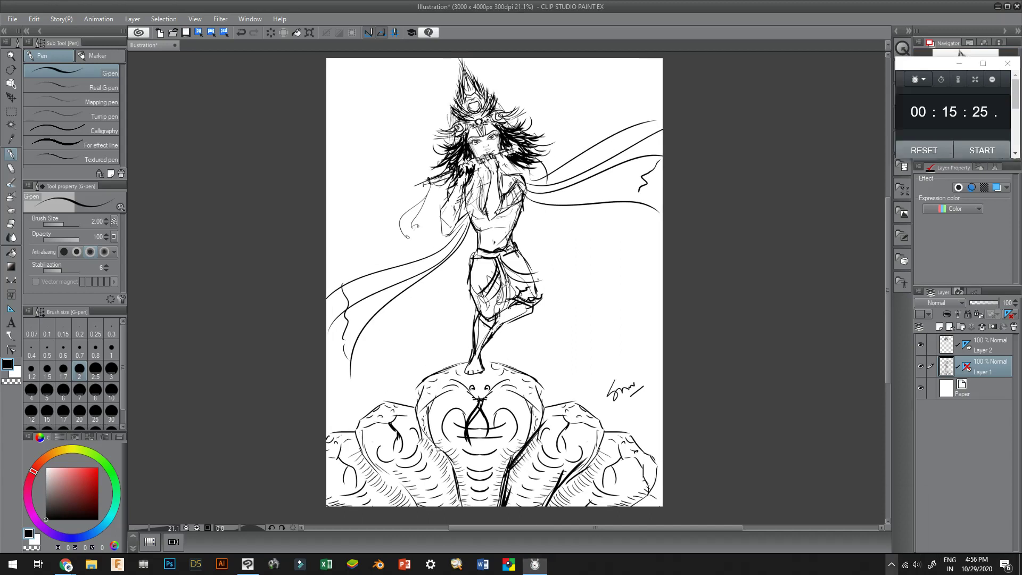